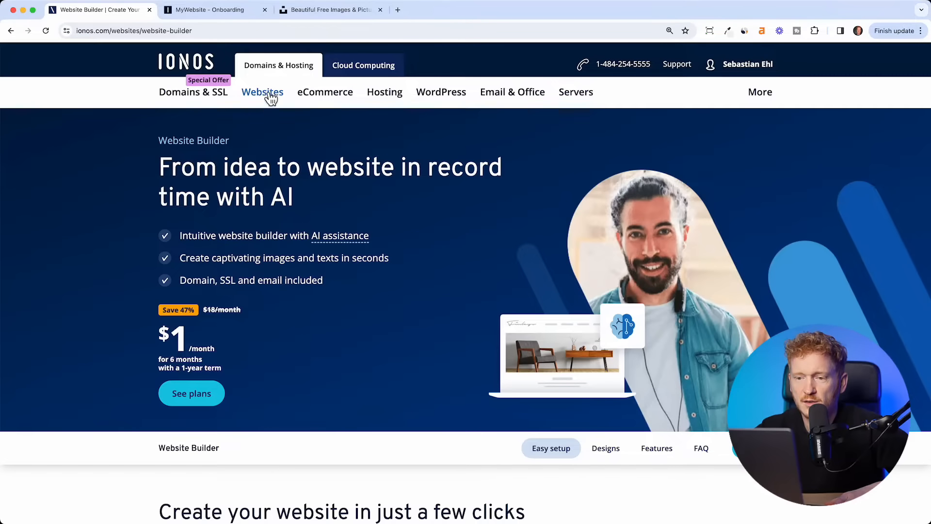
- Go to the Website Builder product page from the Websites menu
mouse_move(269, 97)
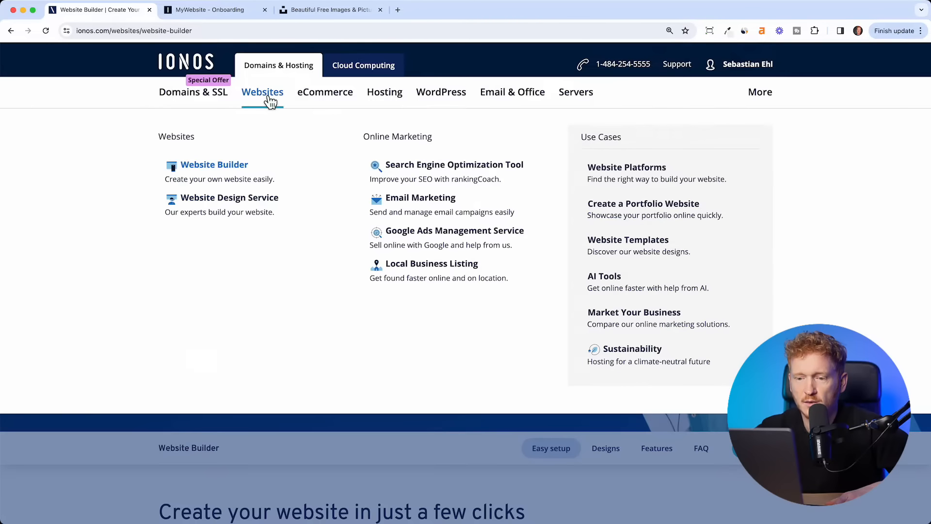
click(238, 175)
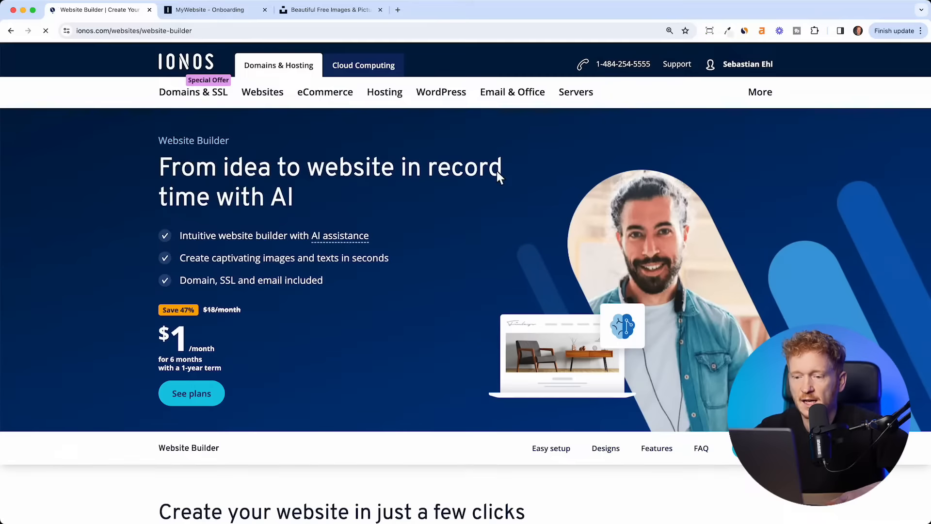
drag(218, 199, 309, 213)
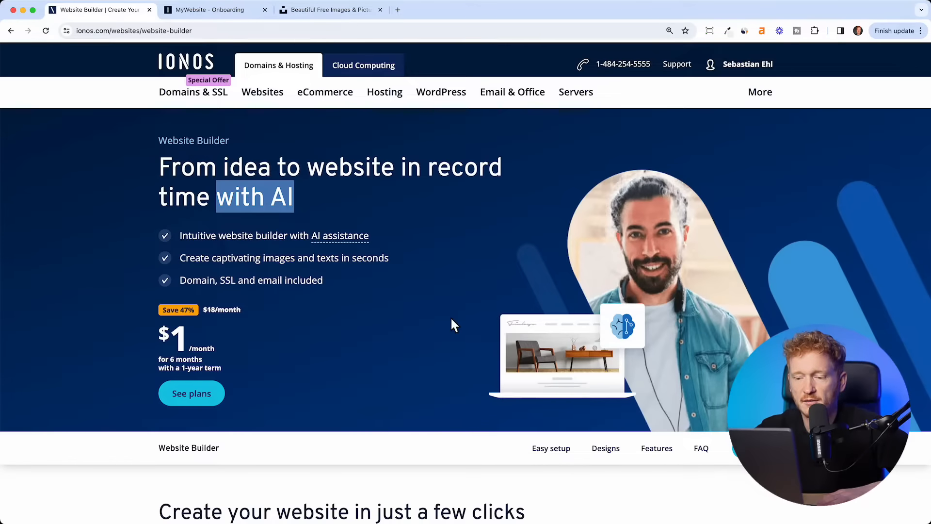
- Scroll down to the MyWebsite Now plans: Starter $6, Plus $1, Pro $17 per month
scroll(451, 319, down, 8)
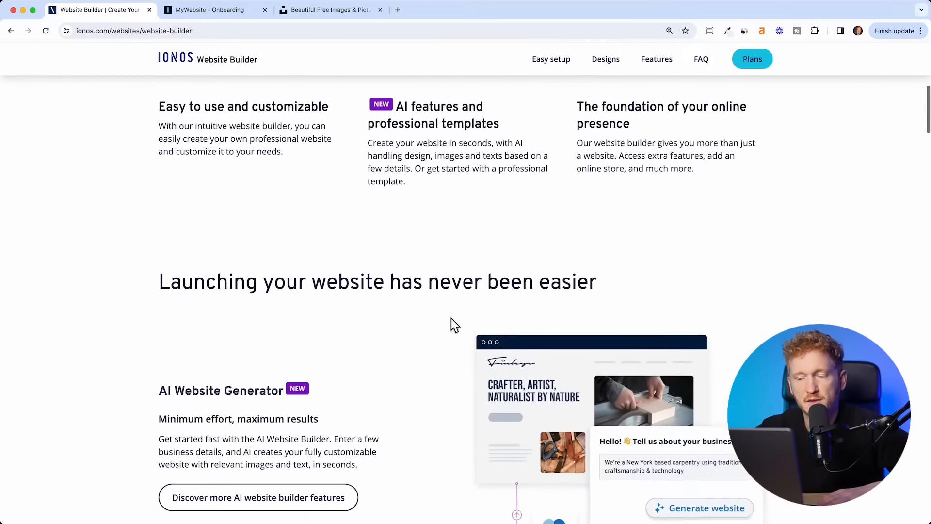
scroll(451, 318, down, 15)
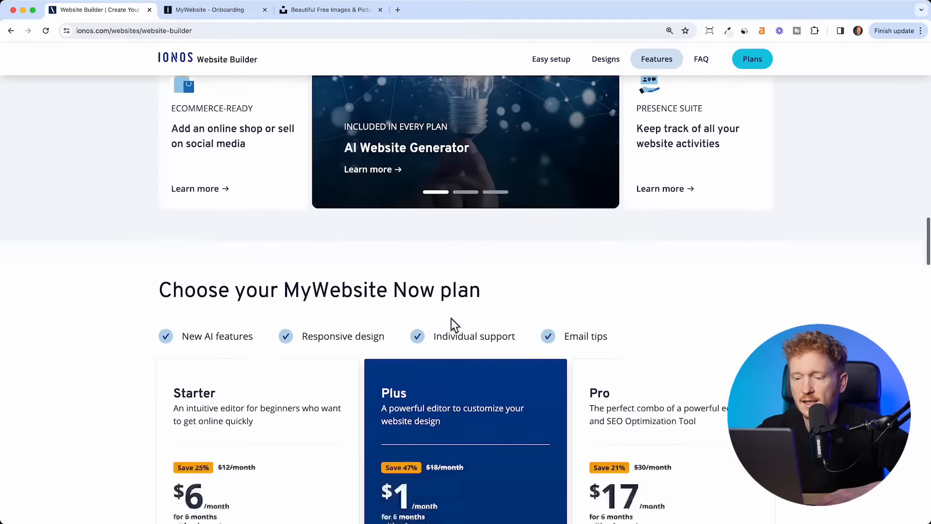
scroll(450, 318, down, 4)
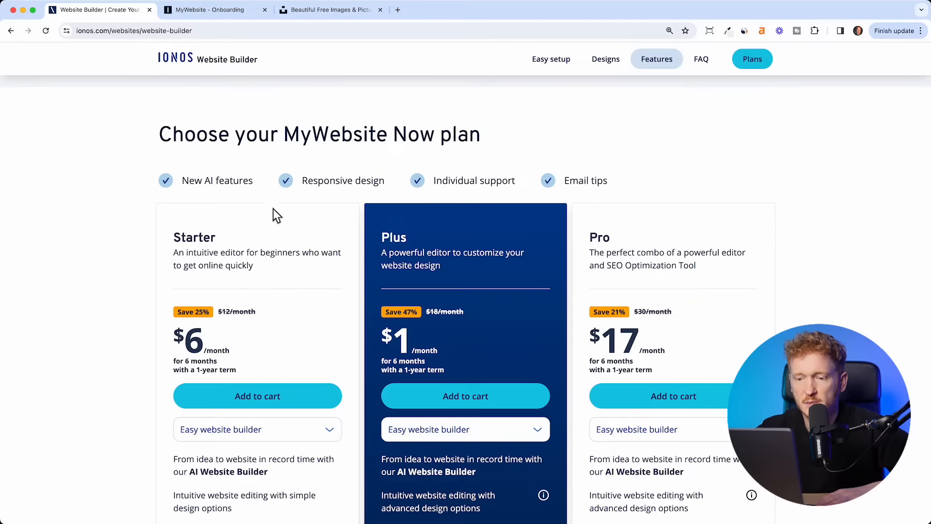
scroll(354, 289, down, 2)
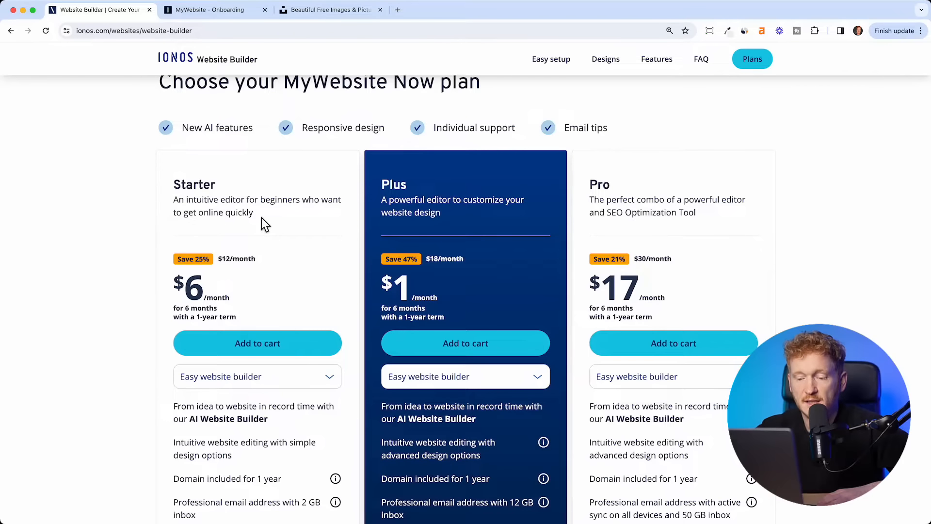
scroll(261, 218, down, 1)
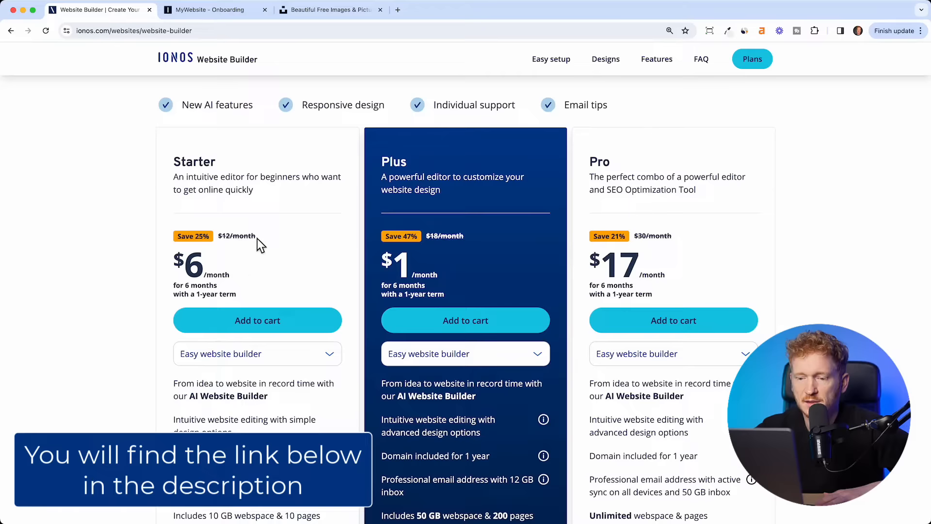
- Add the Starter plan to the cart and add an available searched .com domain
click(268, 330)
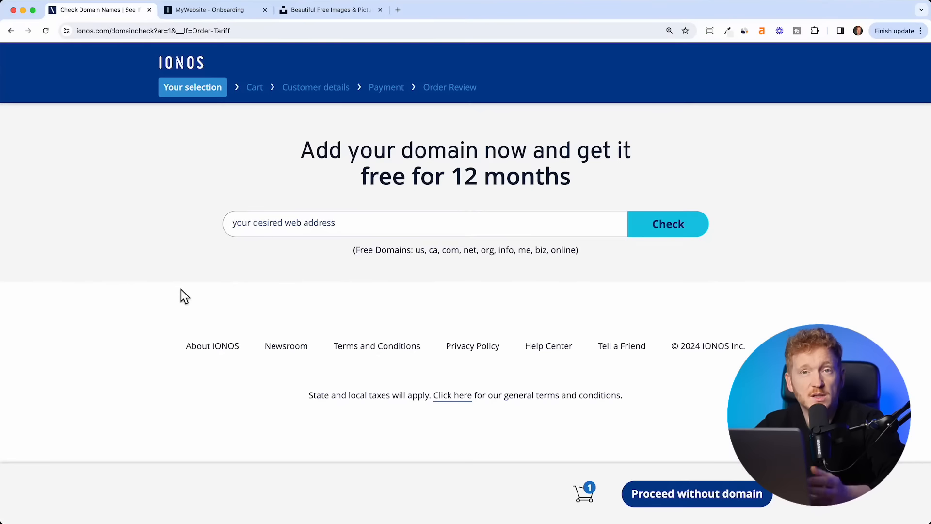
text(juliansdomain.com)
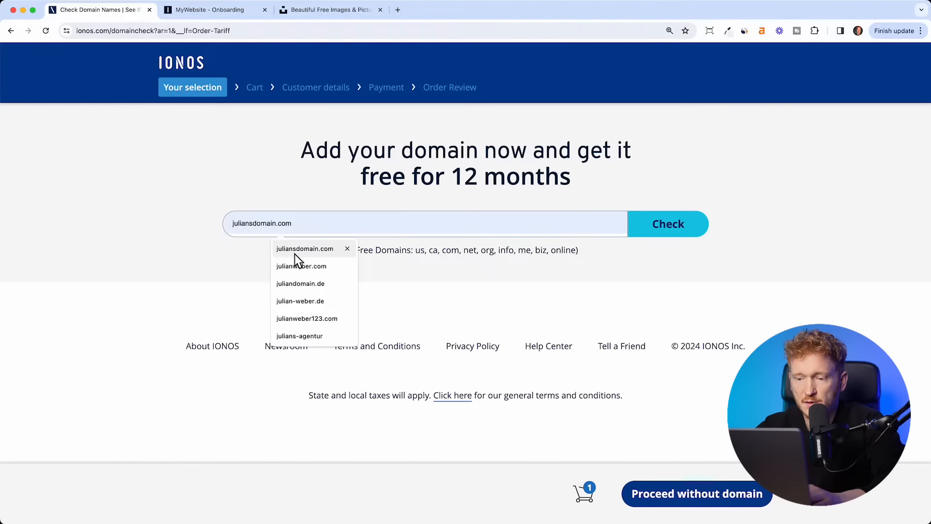
click(294, 254)
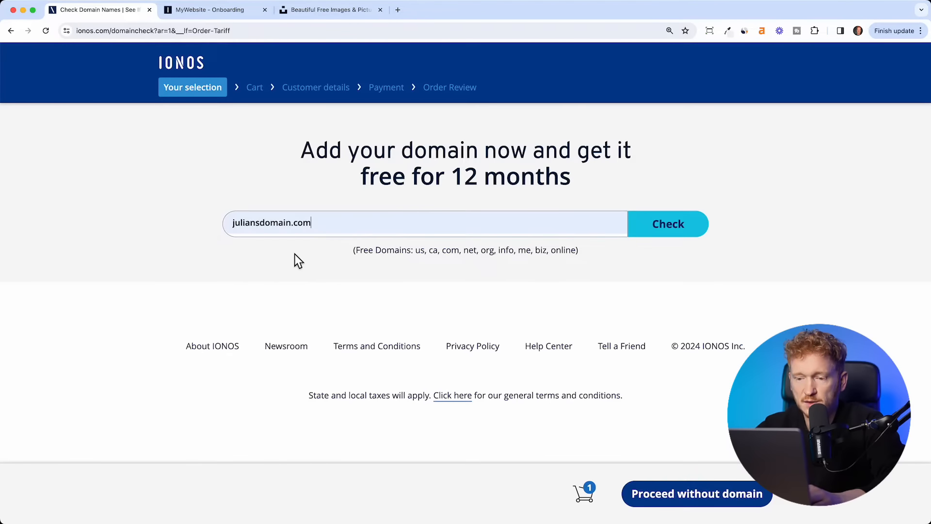
click(682, 239)
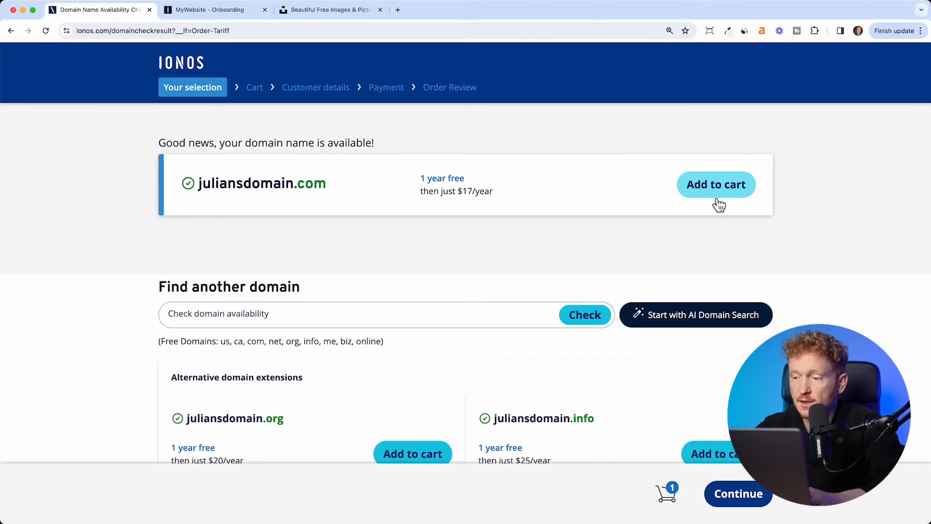
click(719, 205)
- Continue past the domain and add-on offers to the cart showing Starter at $108 for 12 months
scroll(563, 237, down, 4)
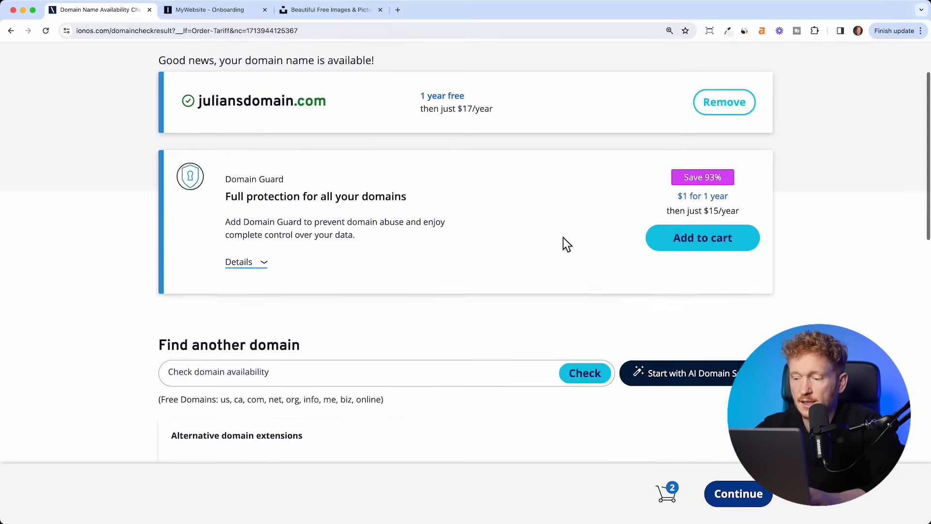
click(733, 493)
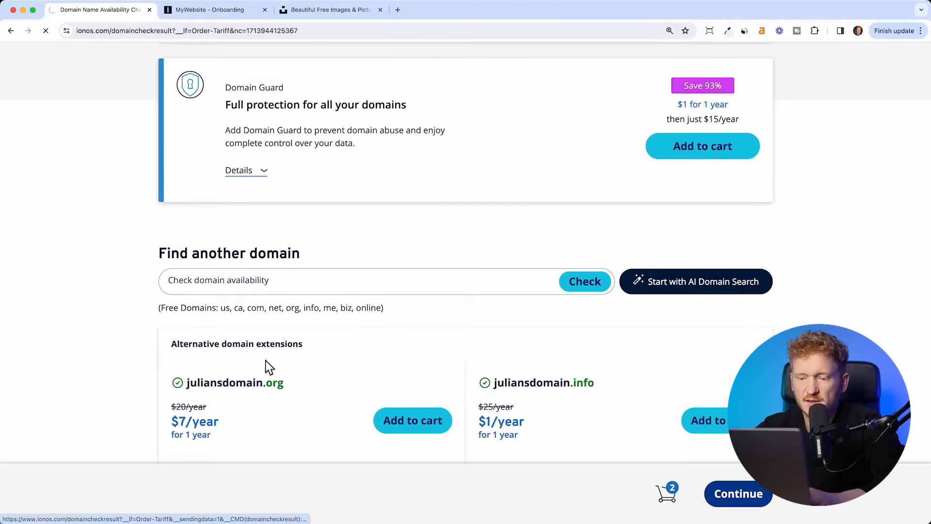
scroll(492, 249, down, 2)
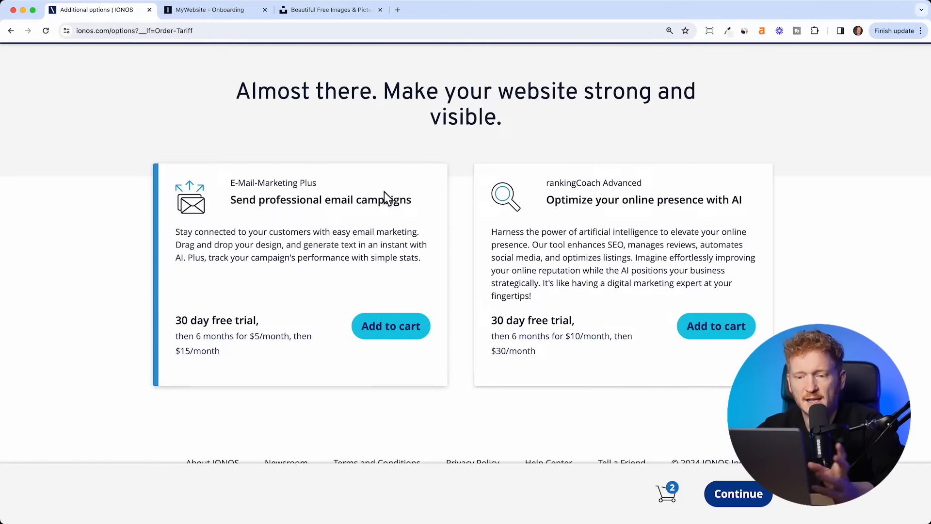
click(737, 495)
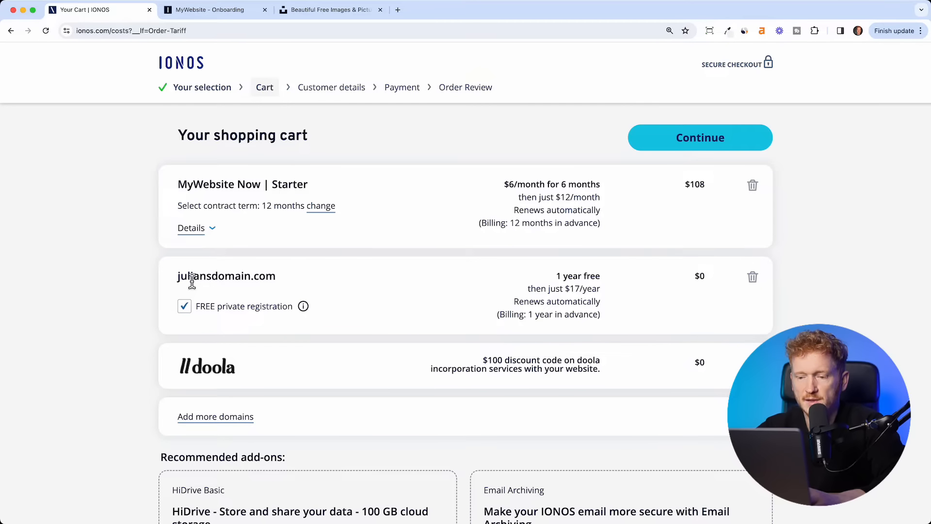
scroll(621, 281, down, 1)
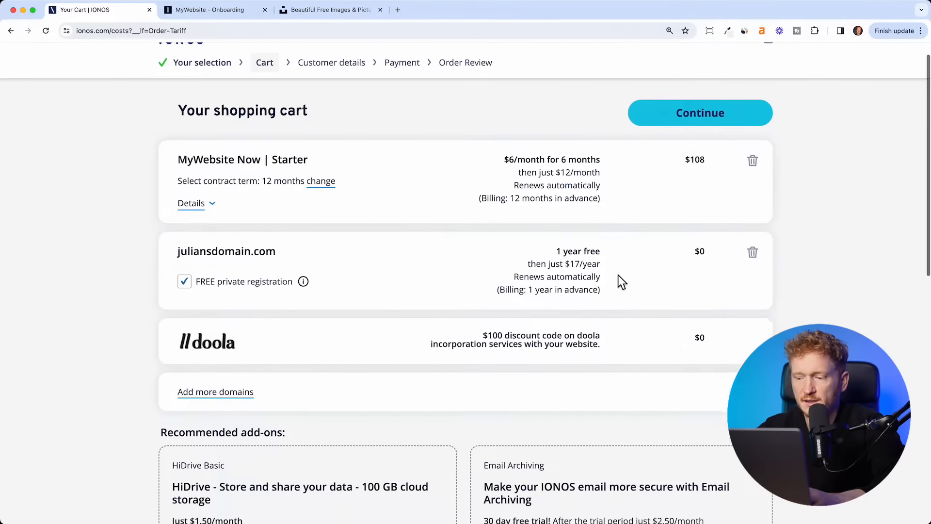
scroll(621, 281, down, 1)
scroll(470, 100, up, 2)
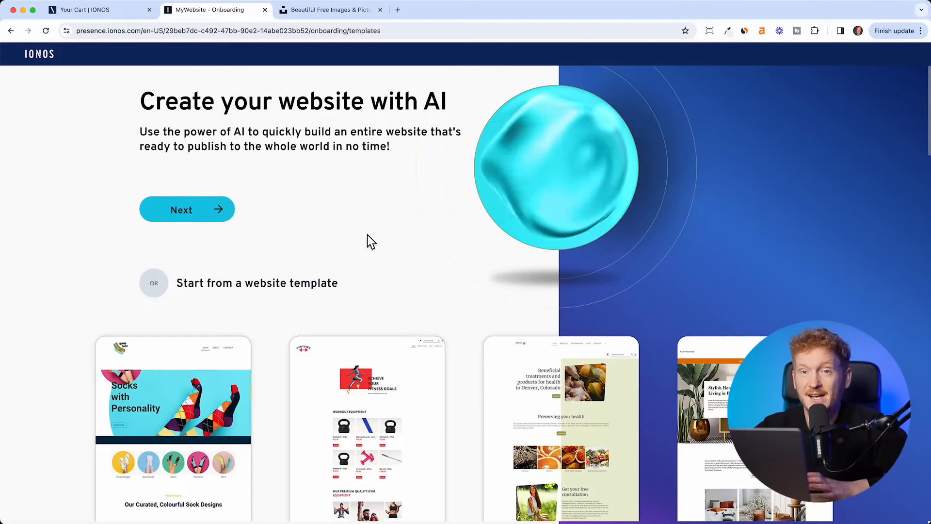
- Browse the templates like Socks Retailer, Coffee Shop and Wedding, then return to the top
scroll(361, 286, down, 3)
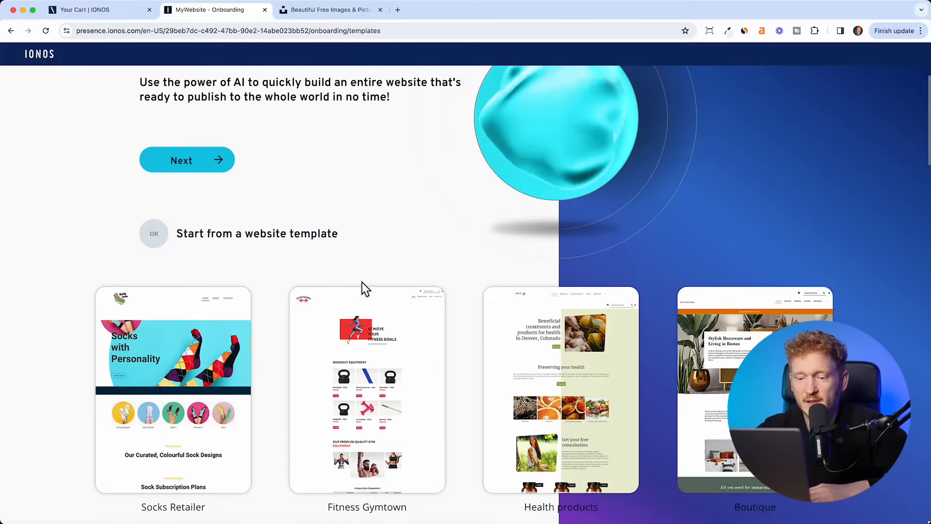
scroll(230, 288, down, 5)
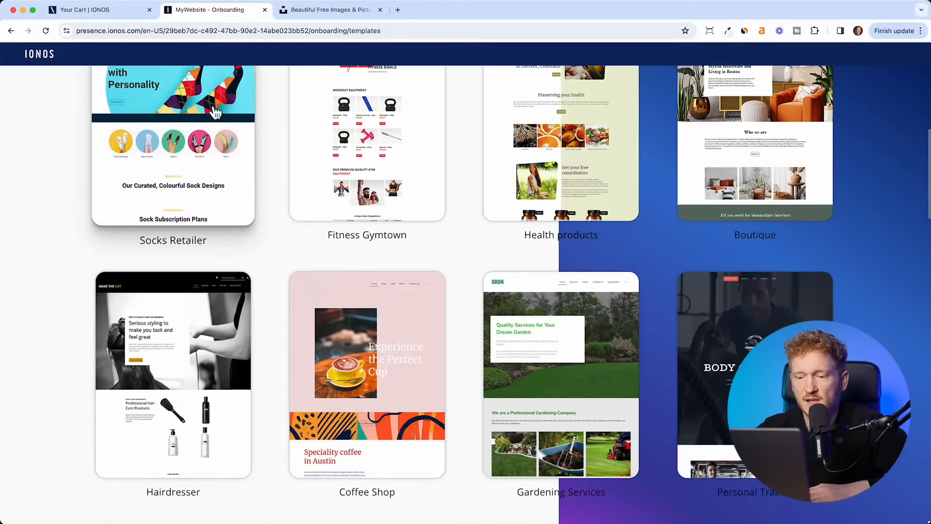
scroll(214, 191, up, 1)
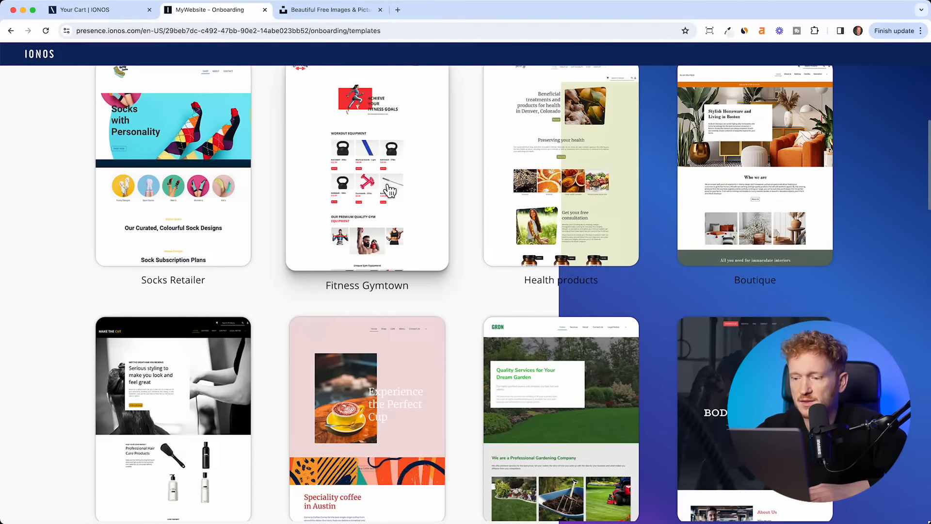
scroll(366, 243, down, 5)
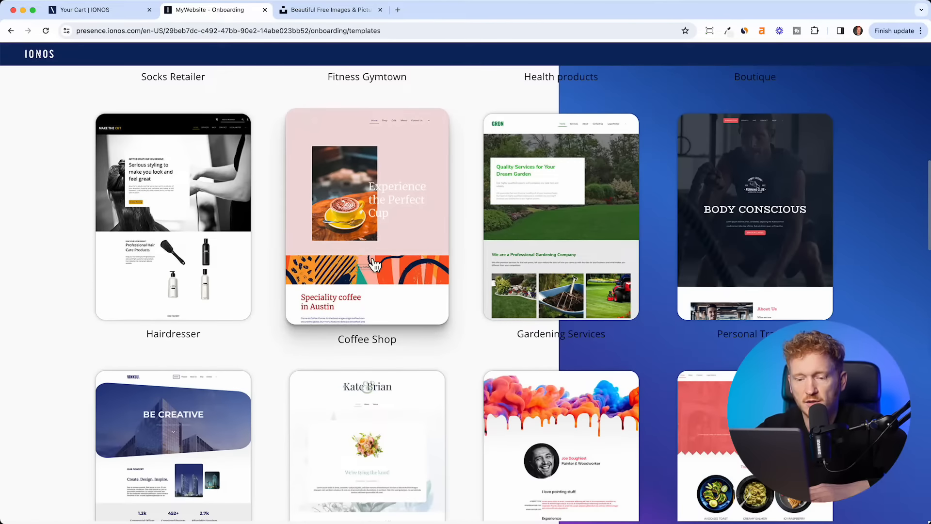
scroll(255, 306, down, 7)
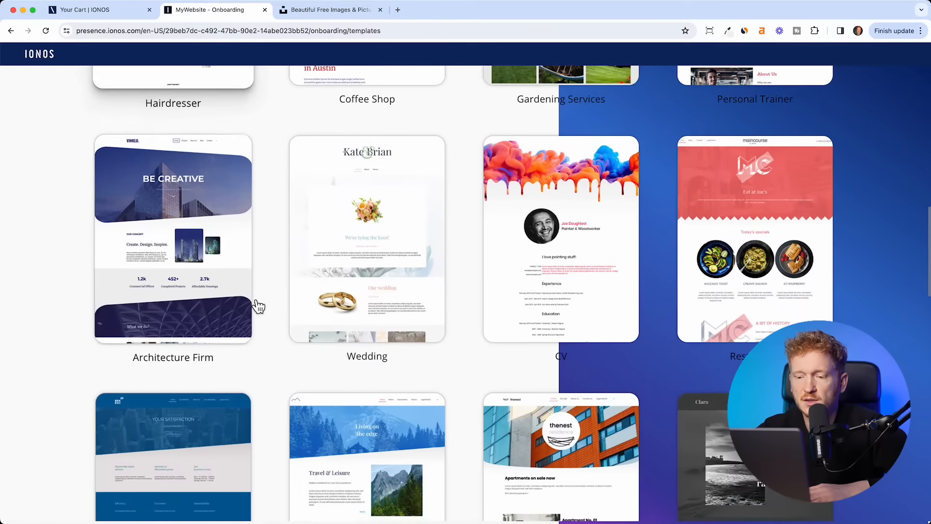
scroll(257, 305, up, 8)
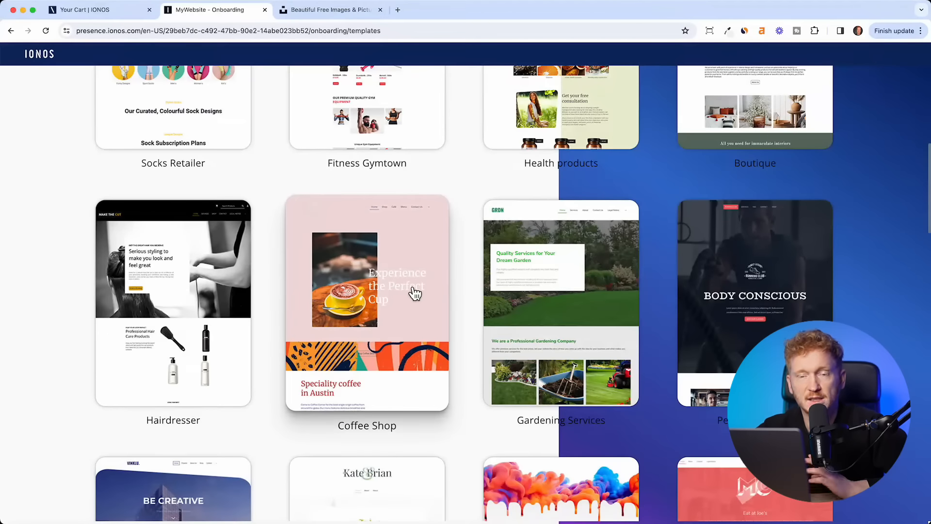
scroll(415, 293, up, 5)
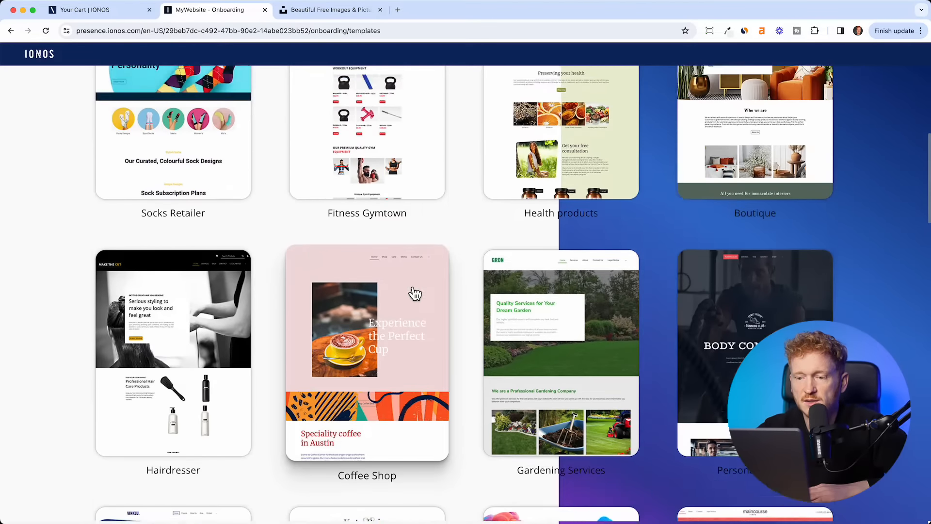
scroll(415, 293, up, 3)
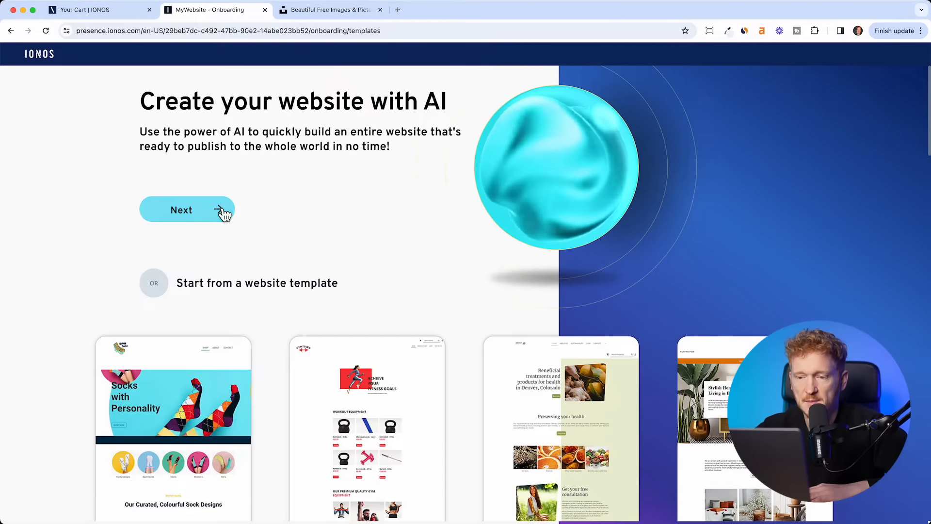
- Start building the site with AI and enter the business name 'Weber Media Agency'
click(185, 219)
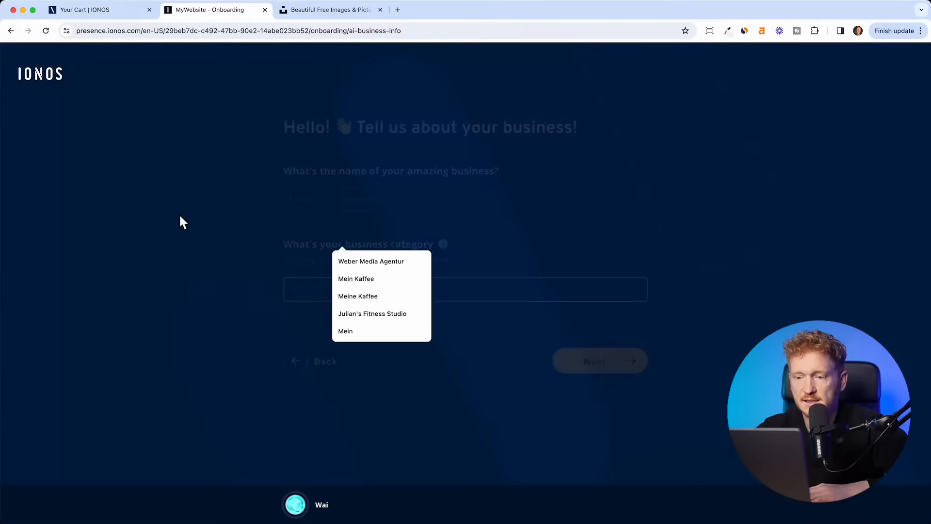
click(299, 171)
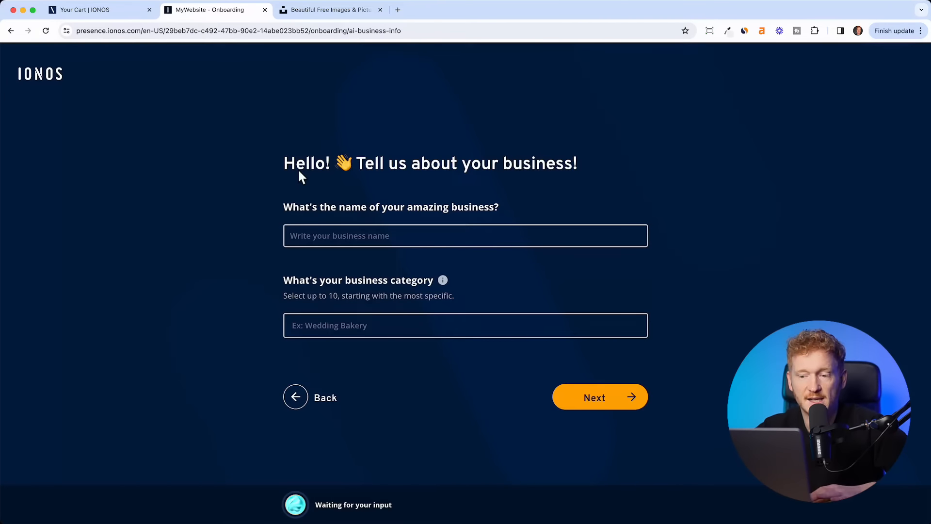
click(295, 236)
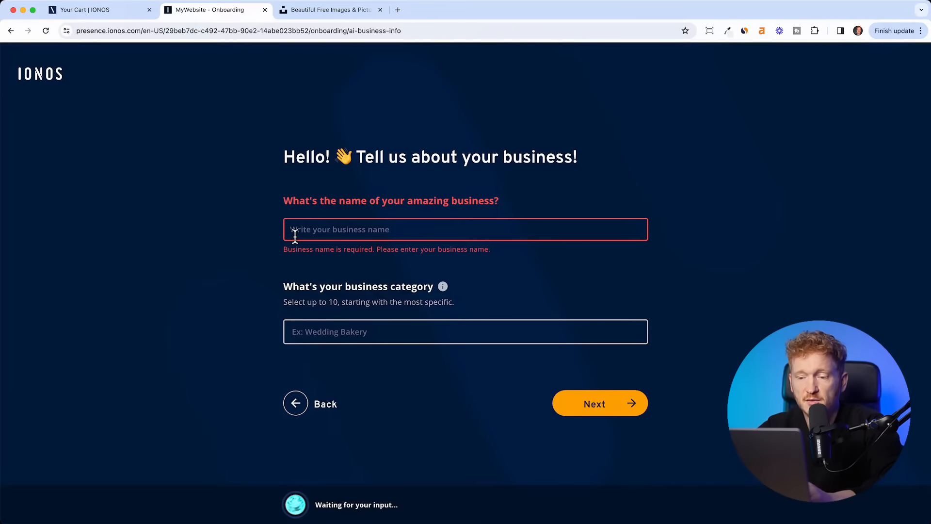
click(332, 231)
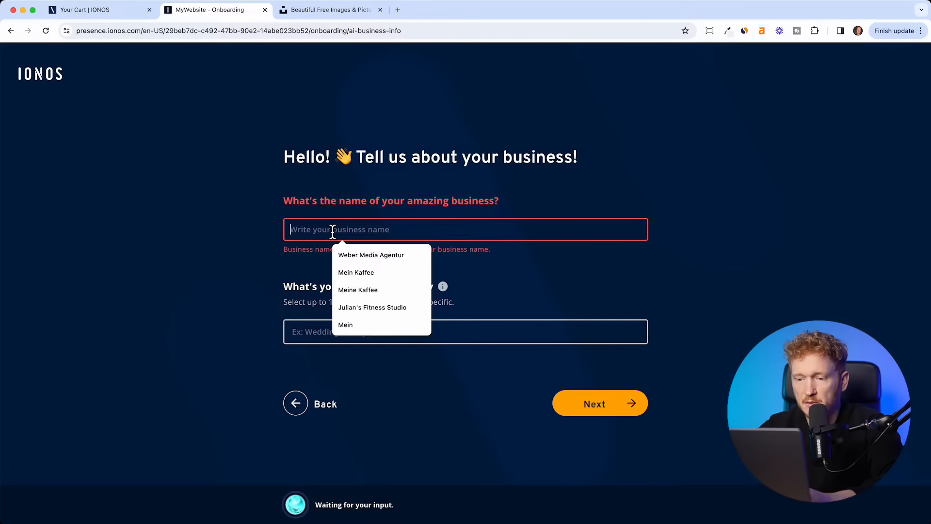
text(Weber)
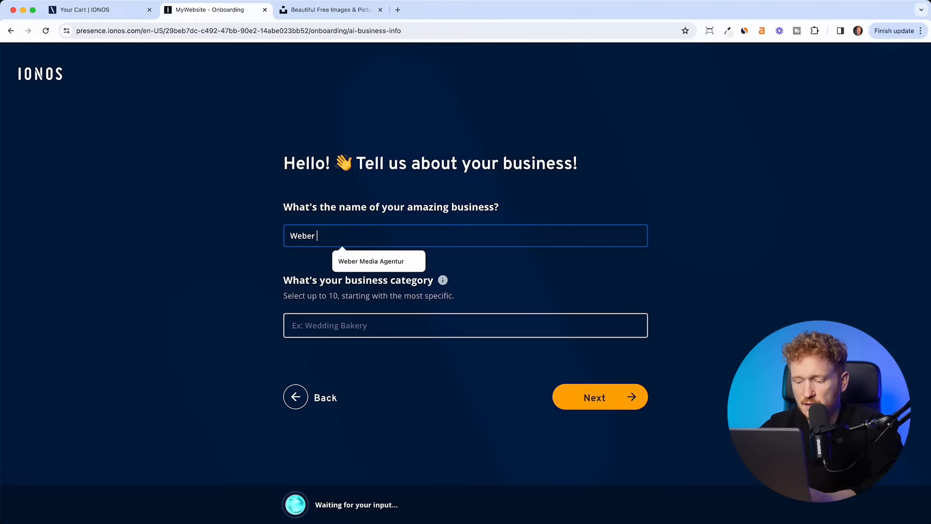
text( Media Agency)
click(217, 306)
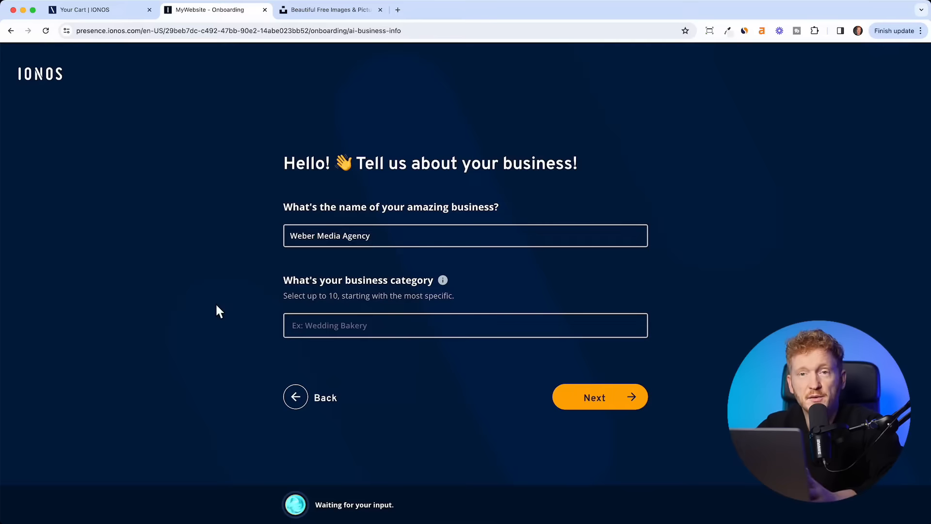
- Set the primary business category to Marketing agency
click(334, 330)
text(mark)
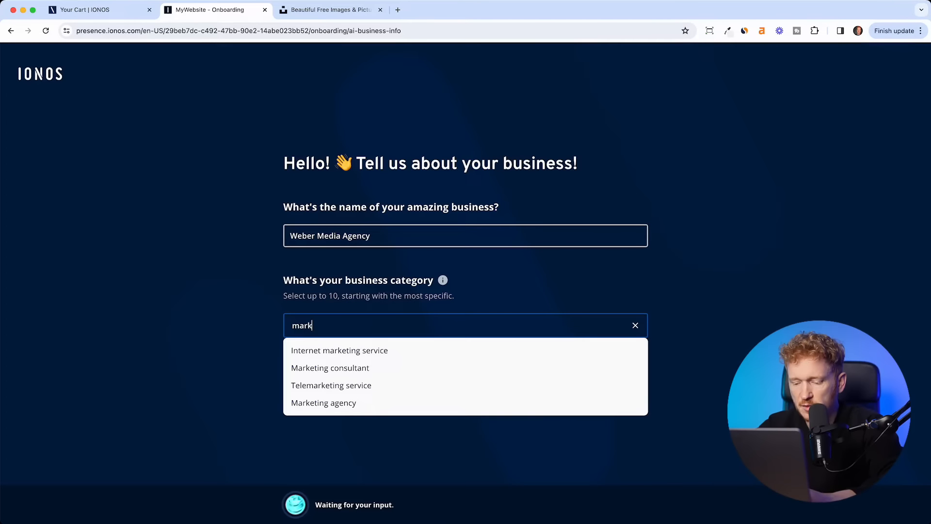
text(etin)
click(348, 404)
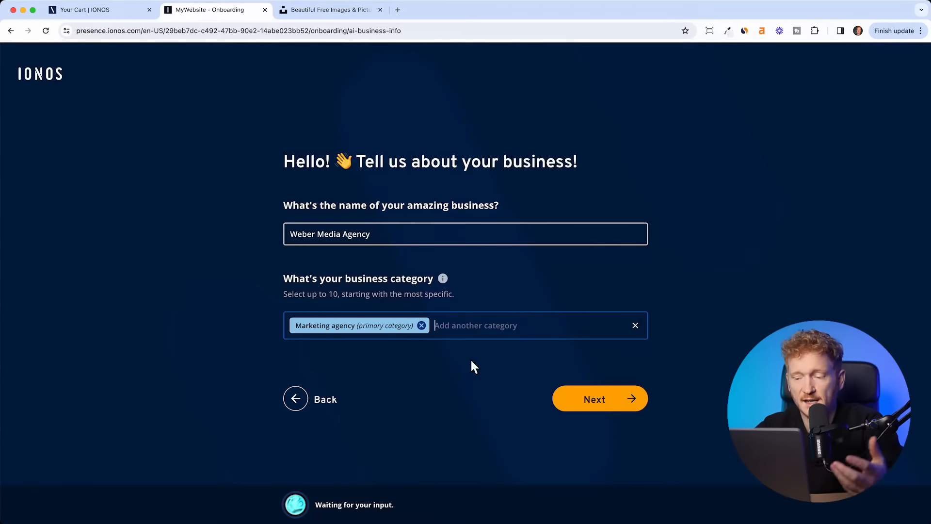
- Submit a social media agency business description in Professional tone and continue to fonts
click(592, 405)
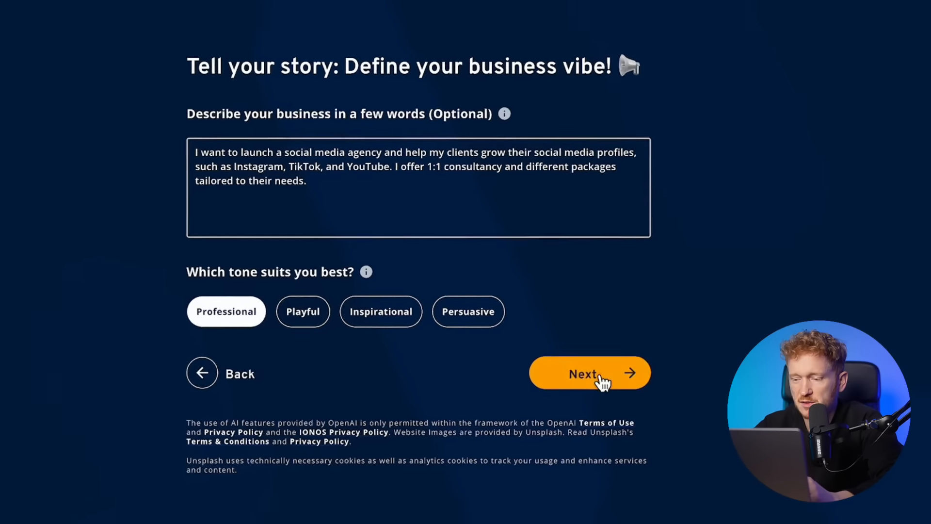
click(596, 377)
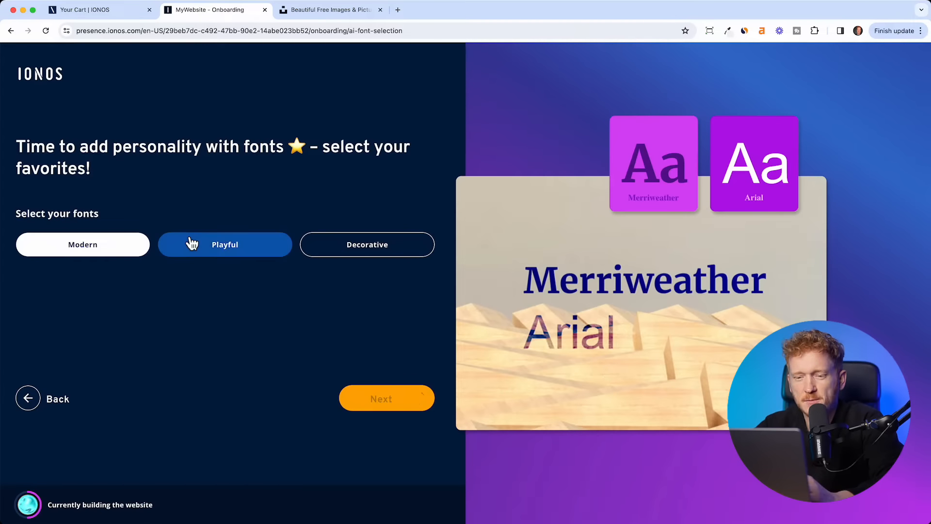
- Keep the Modern Merriweather/Arial fonts and pick Agency Gold over Marketing Mint as the palette
click(215, 248)
click(108, 251)
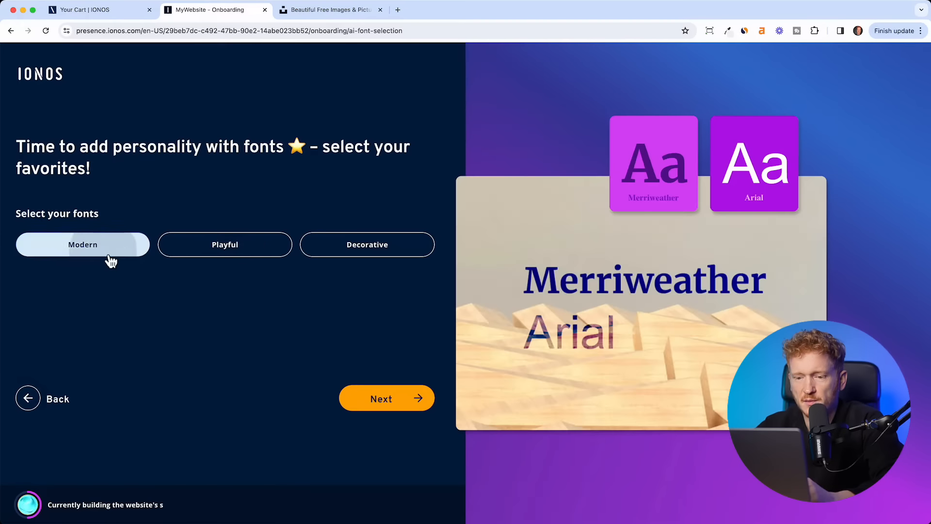
click(371, 401)
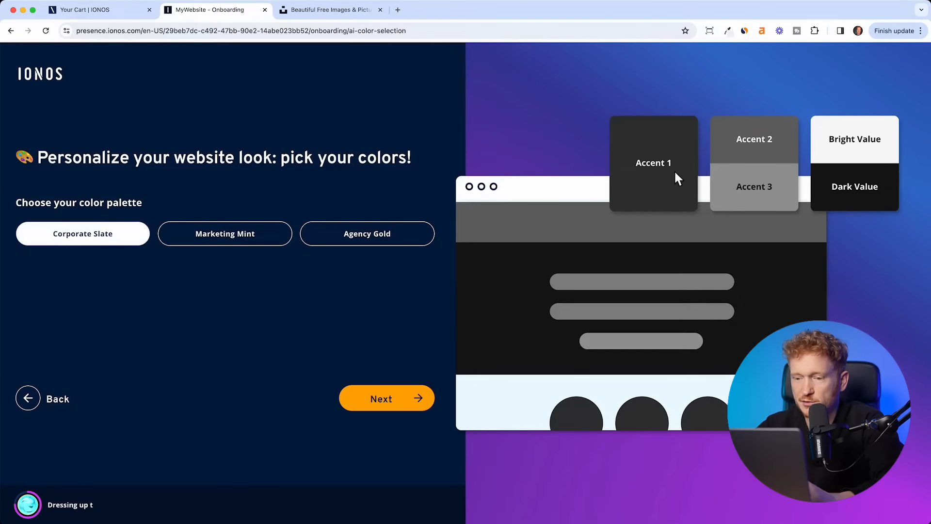
click(227, 246)
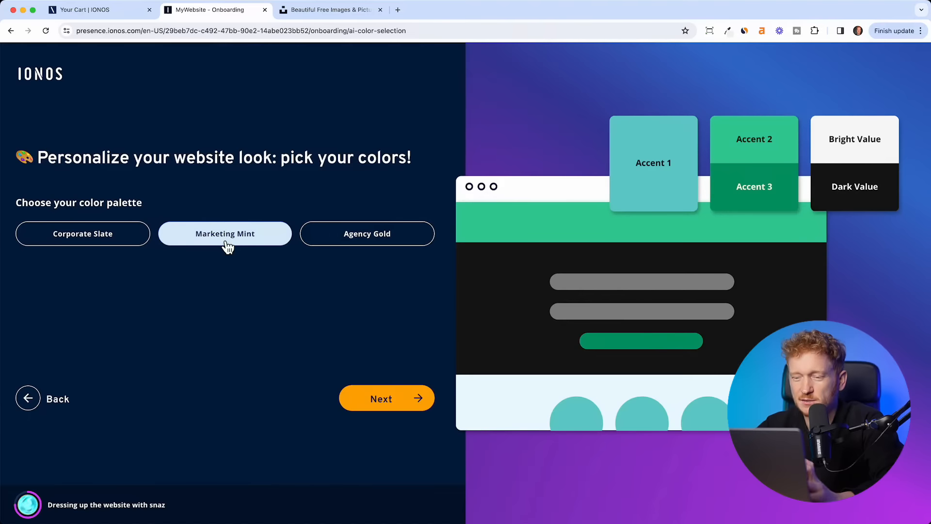
click(393, 241)
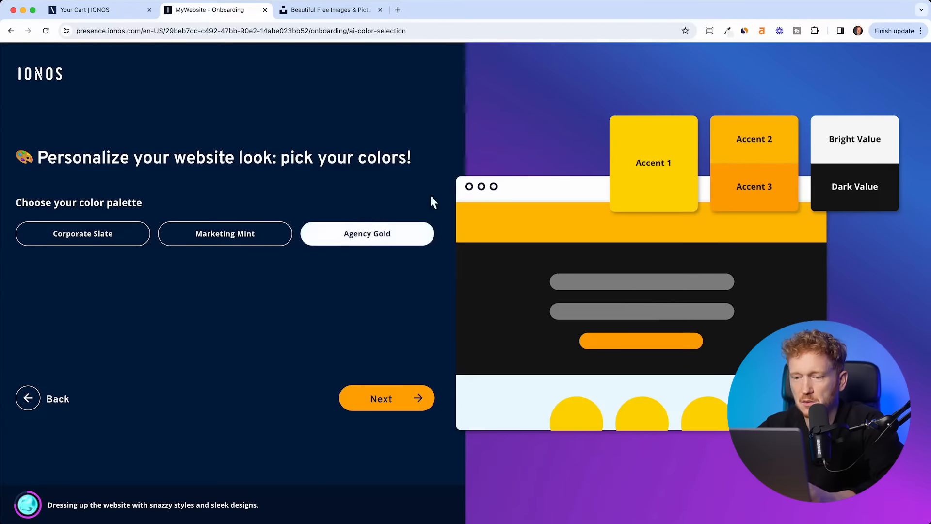
- Generate the four website variations, flip through them, and return to the first
click(376, 405)
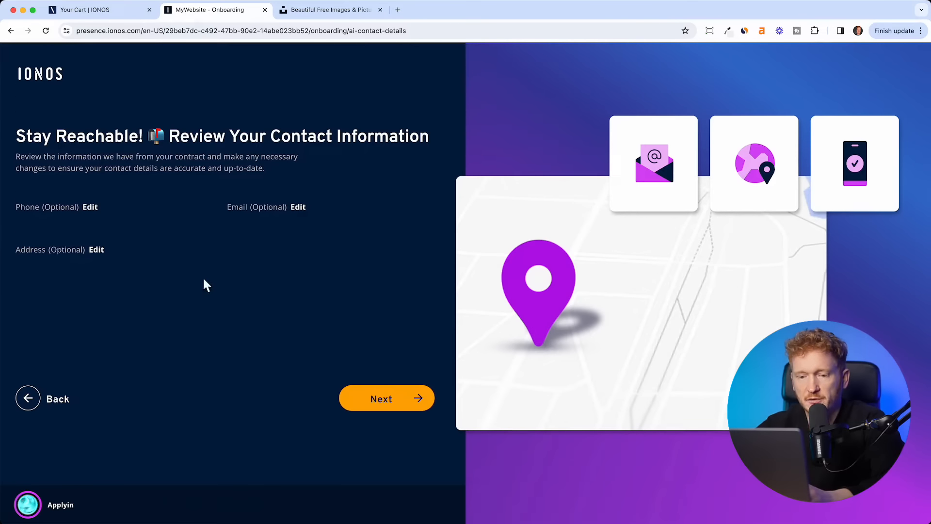
click(380, 405)
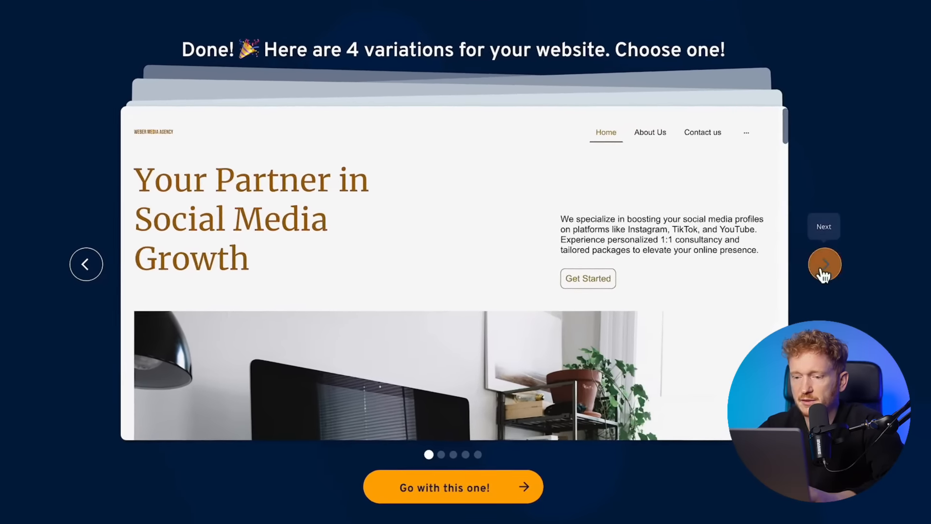
click(793, 230)
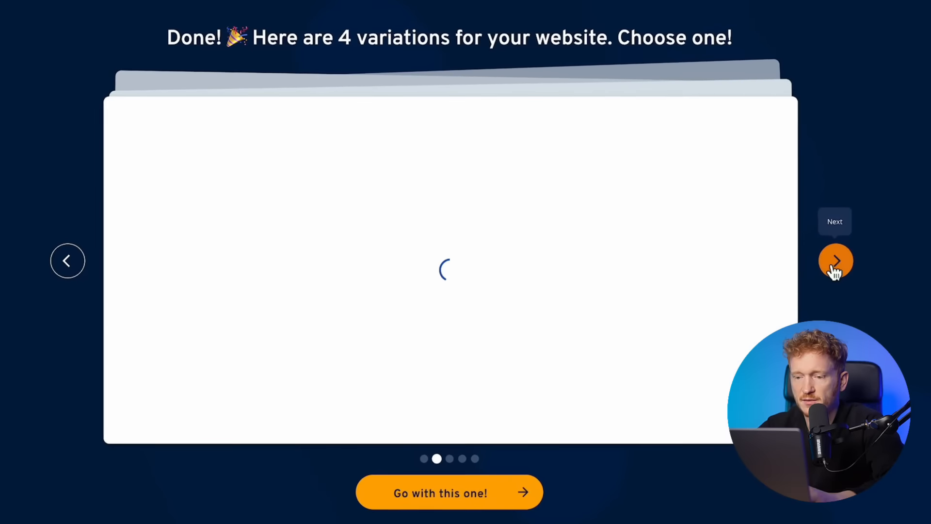
click(848, 273)
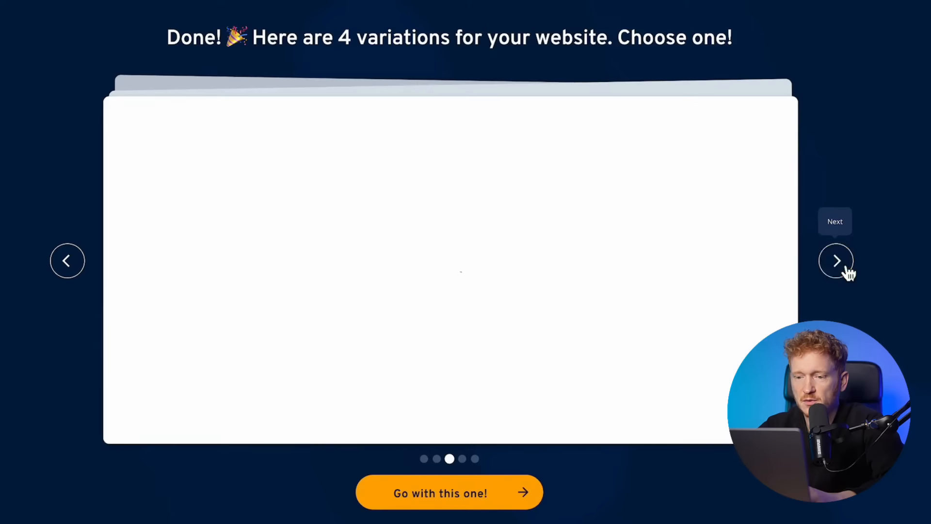
click(848, 273)
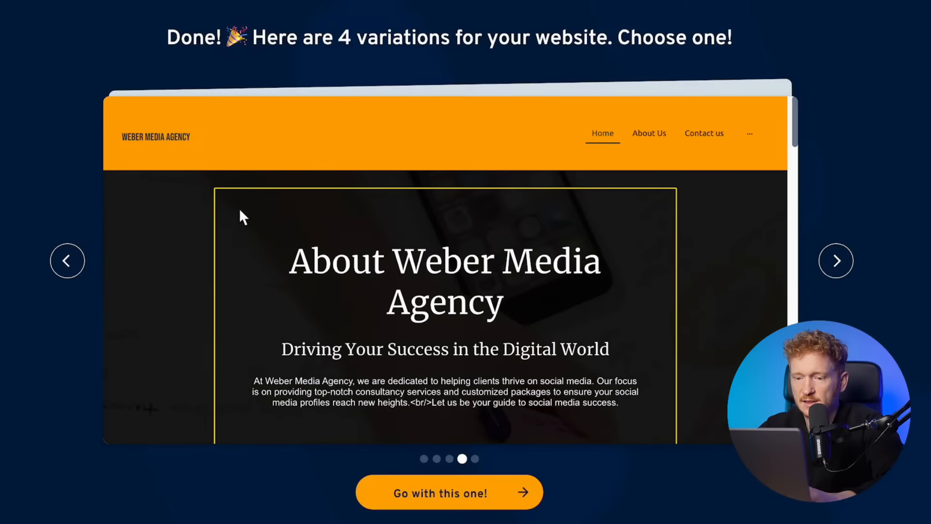
click(73, 262)
click(73, 262)
click(73, 262)
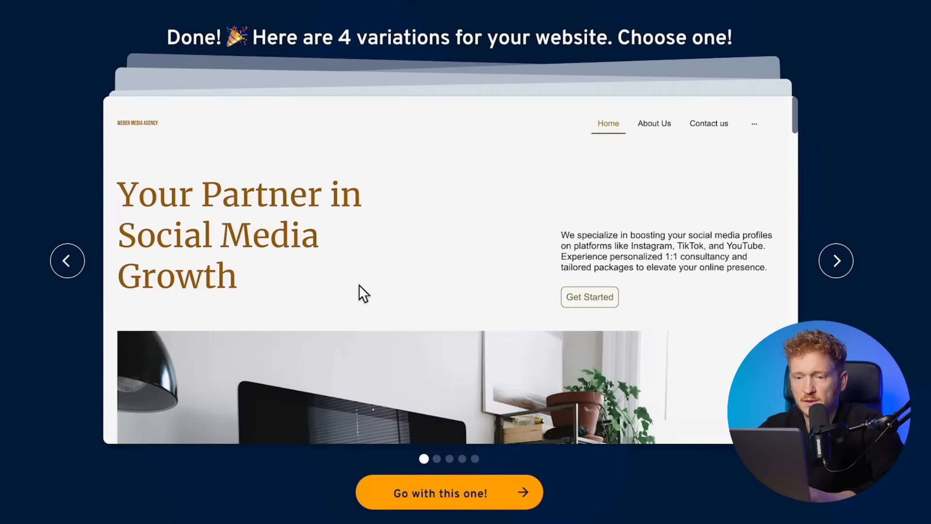
- Scroll the first variation, 'Your Partner in Social Media Growth', down to the contact form and back
scroll(359, 189, down, 4)
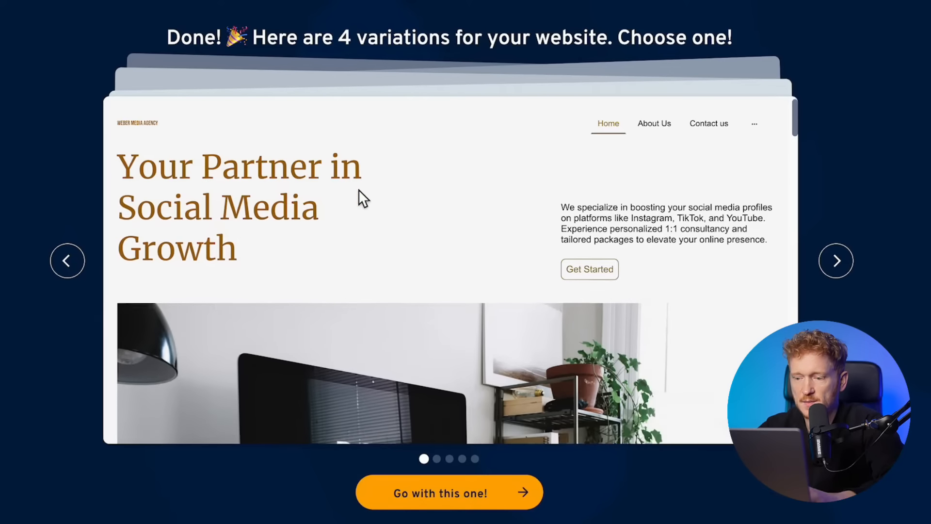
scroll(358, 189, up, 2)
scroll(358, 189, up, 2)
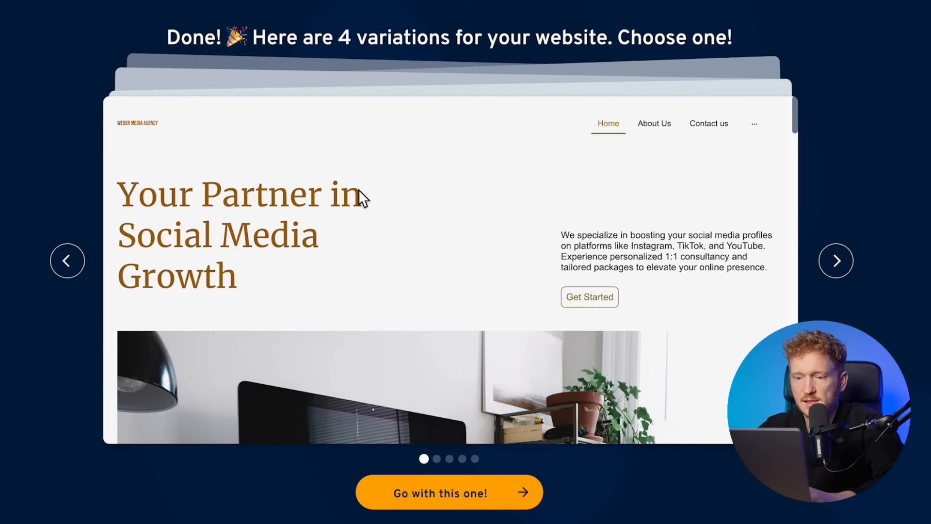
scroll(413, 269, down, 4)
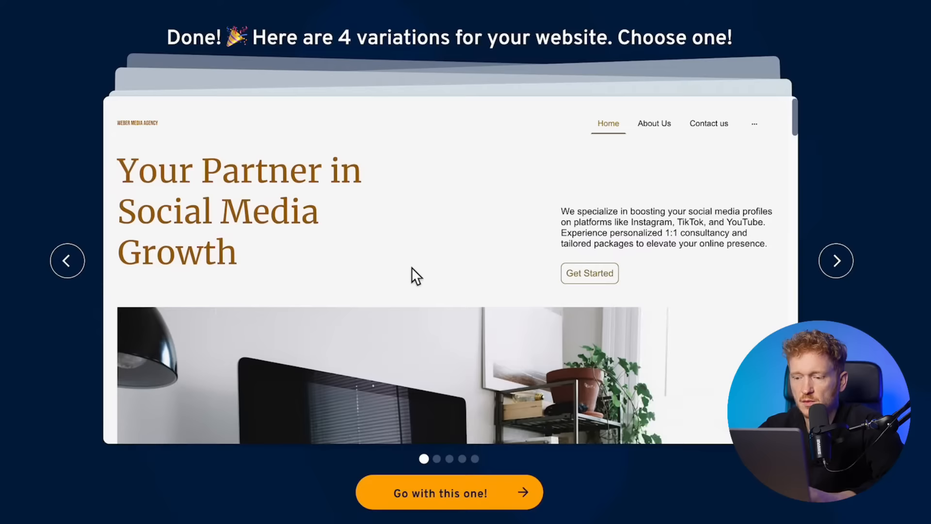
scroll(473, 347, down, 7)
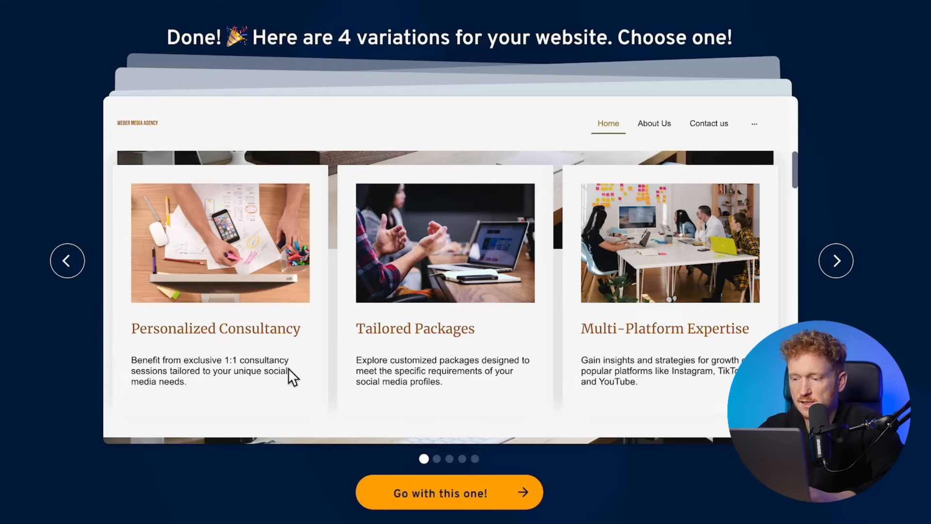
scroll(669, 296, down, 10)
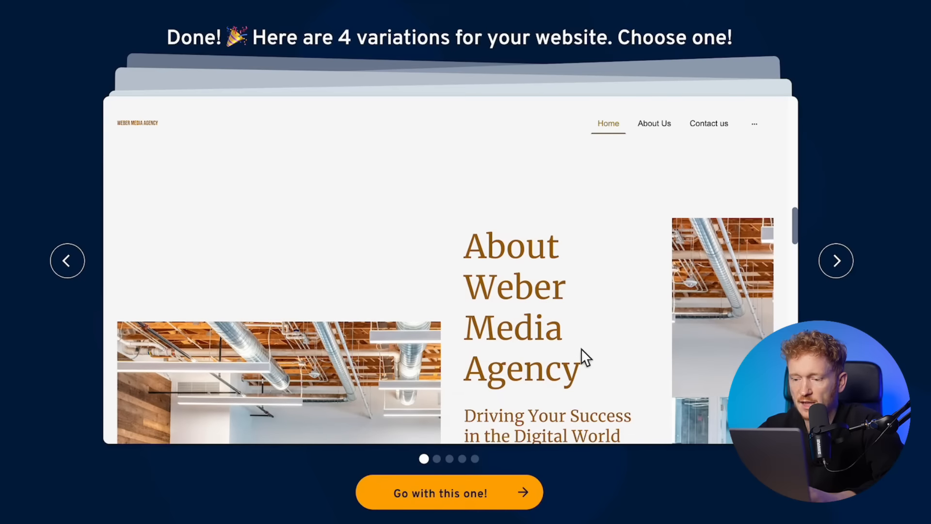
scroll(583, 358, down, 4)
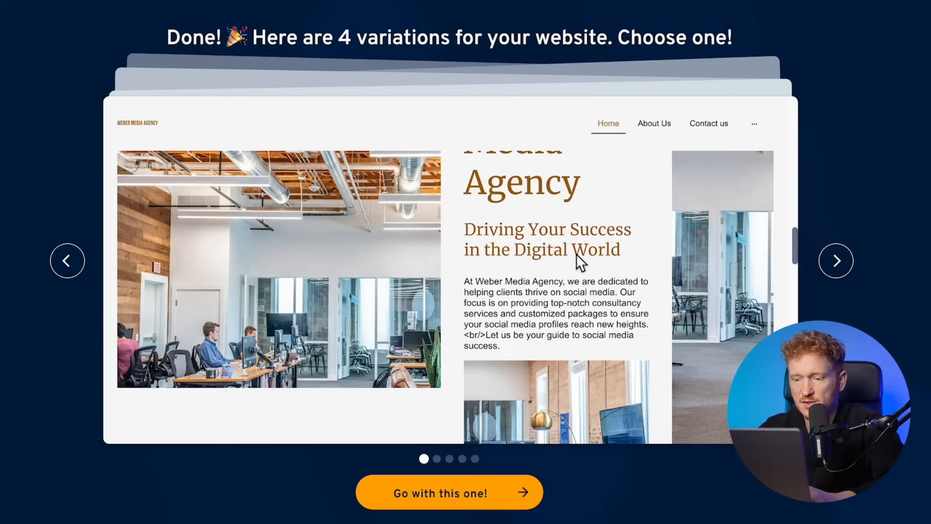
scroll(576, 254, down, 2)
scroll(405, 257, down, 5)
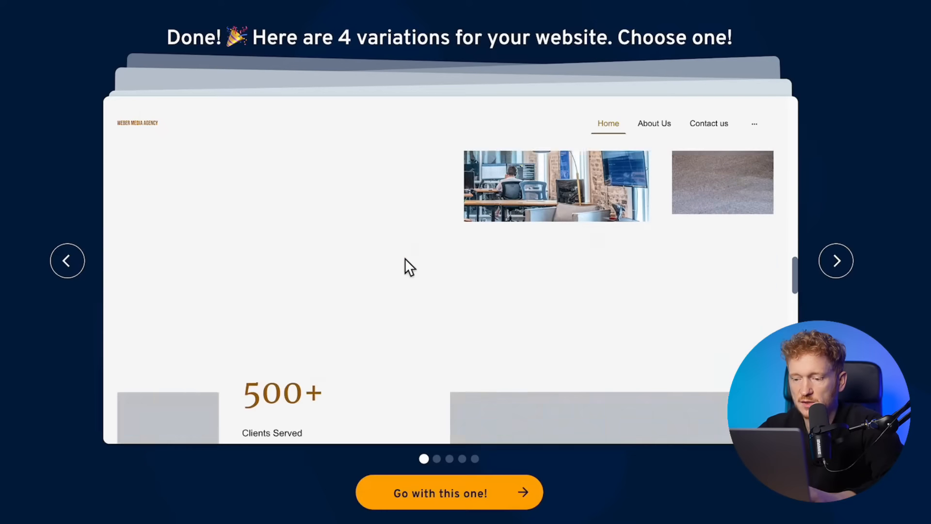
scroll(405, 258, up, 10)
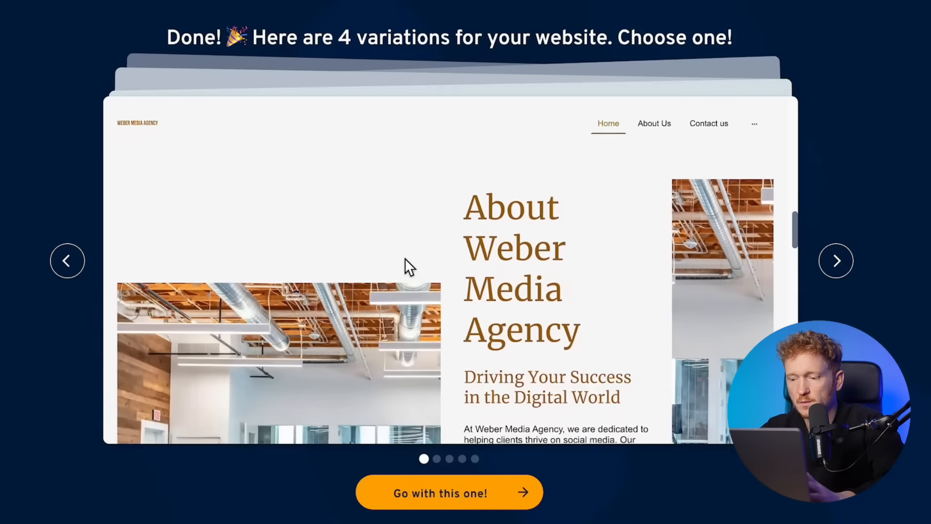
scroll(406, 258, up, 5)
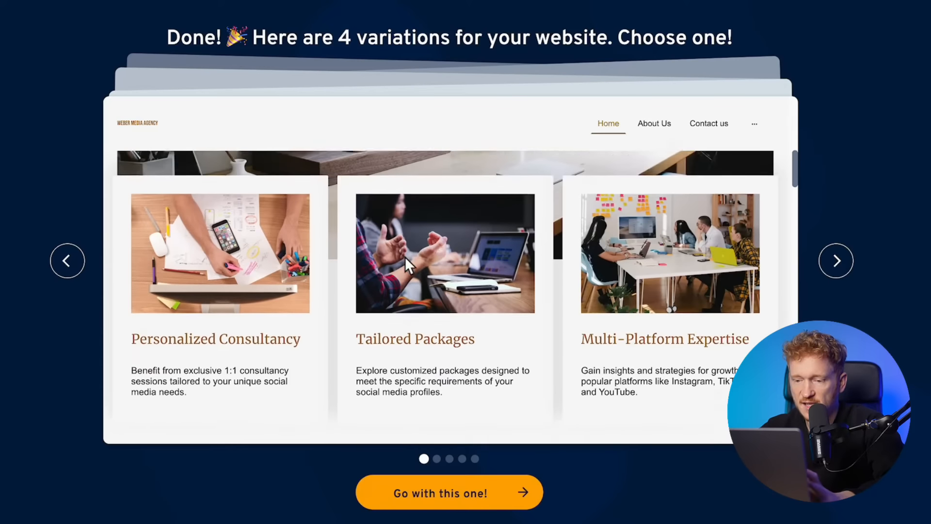
scroll(406, 257, up, 5)
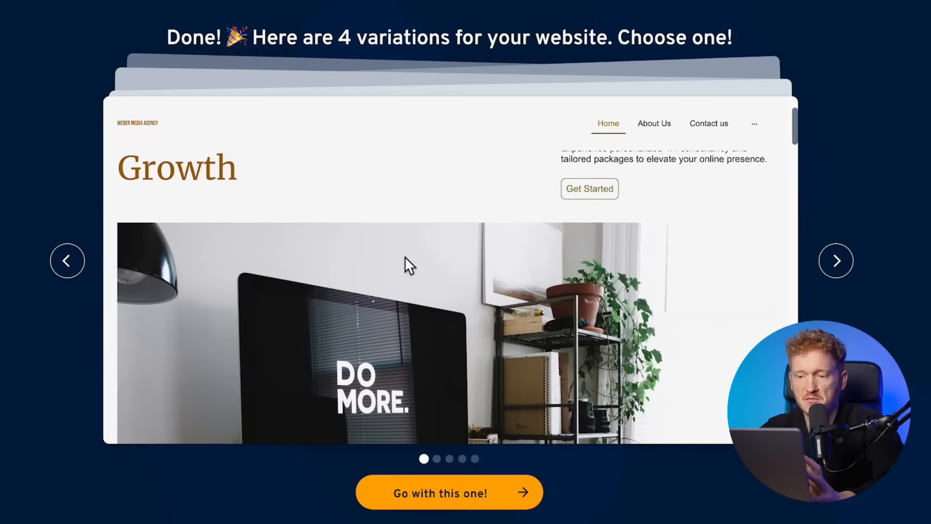
scroll(405, 257, down, 10)
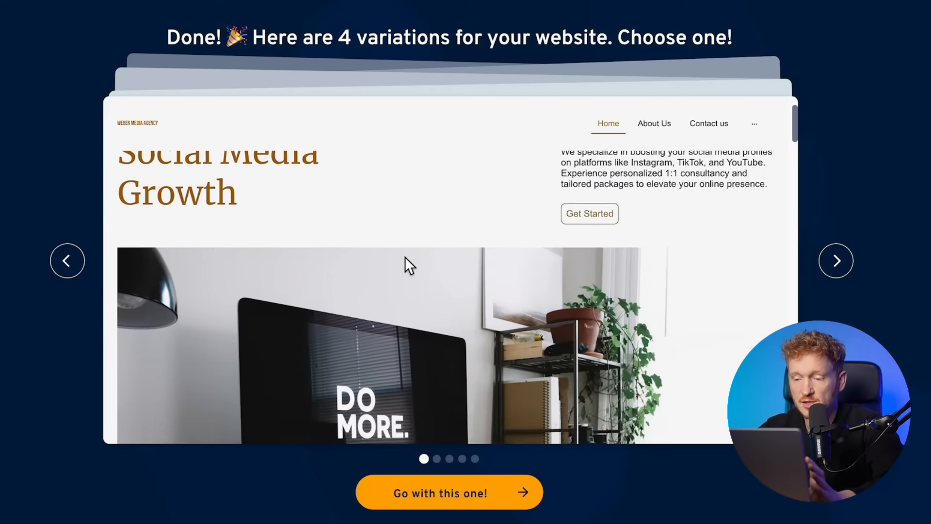
scroll(405, 257, down, 10)
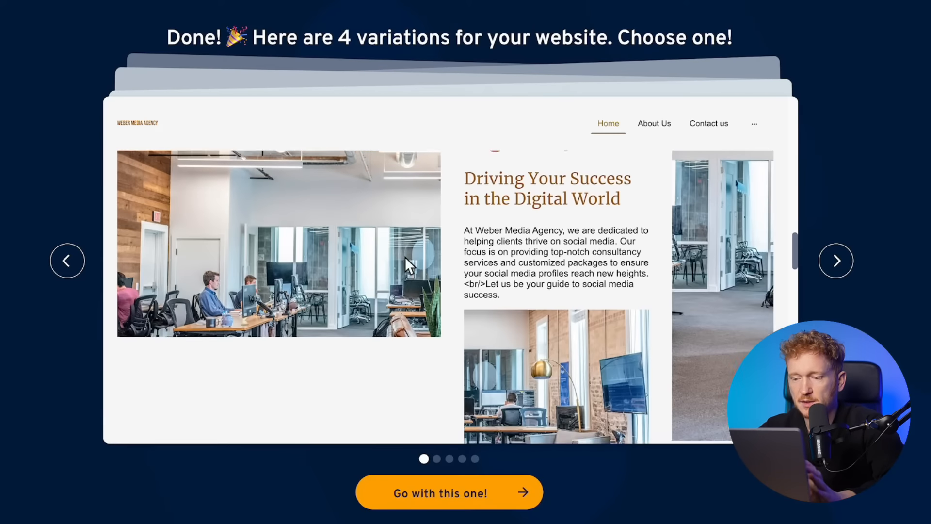
scroll(405, 257, down, 10)
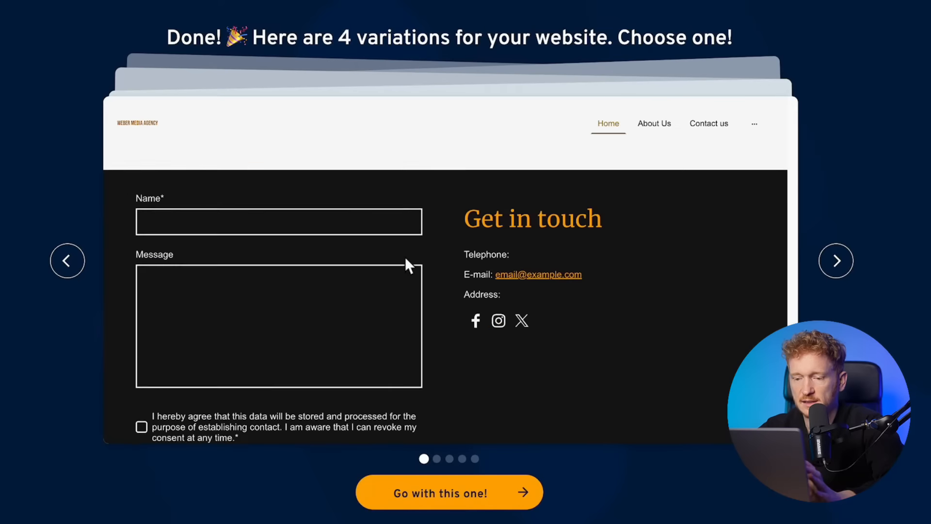
scroll(405, 257, down, 5)
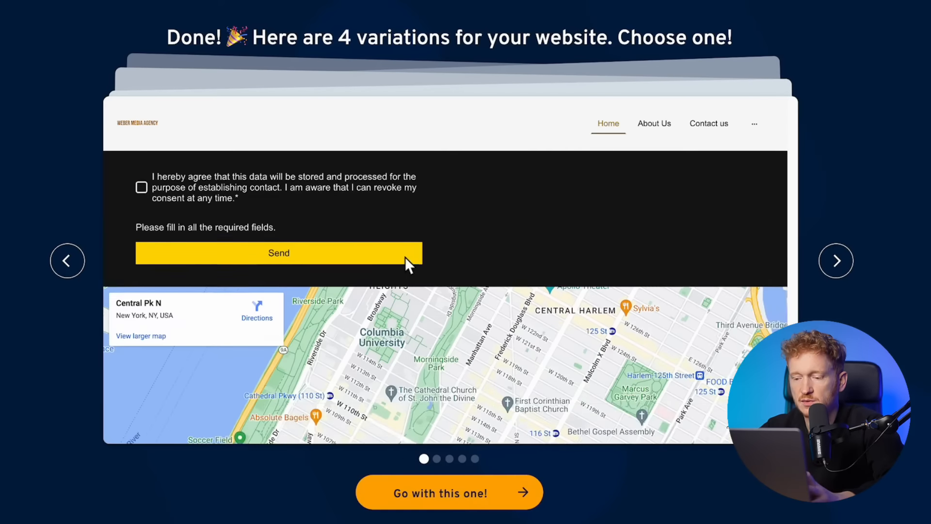
scroll(406, 257, up, 12)
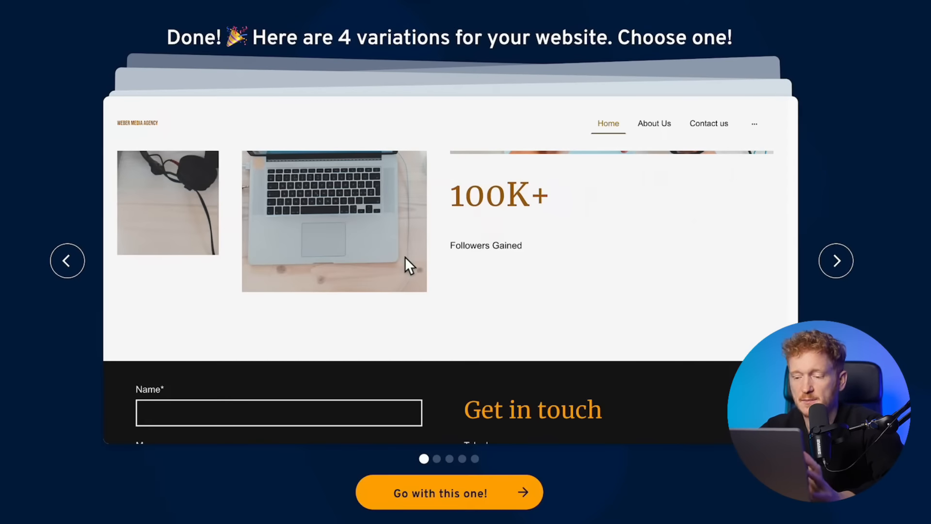
scroll(405, 257, up, 15)
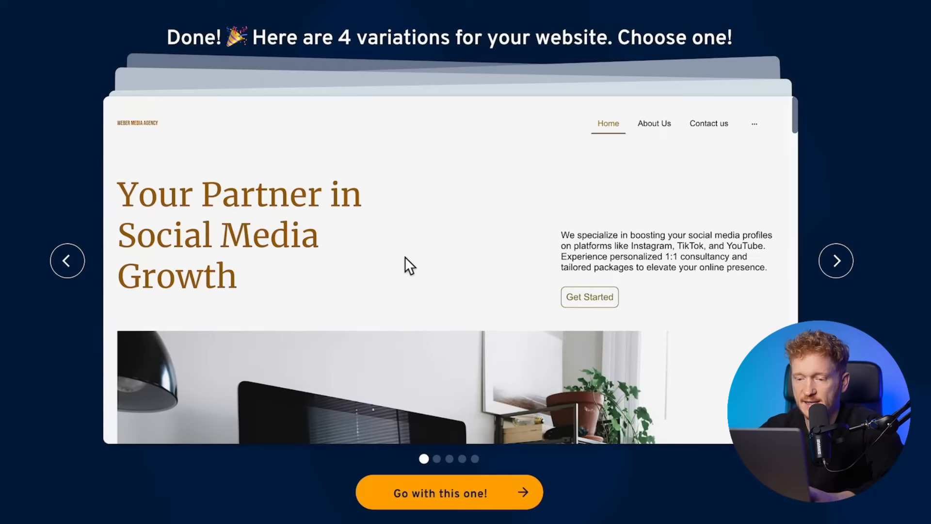
- Go with the first design, then try Analytics on the dashboard and dismiss the unavailable notice
click(443, 506)
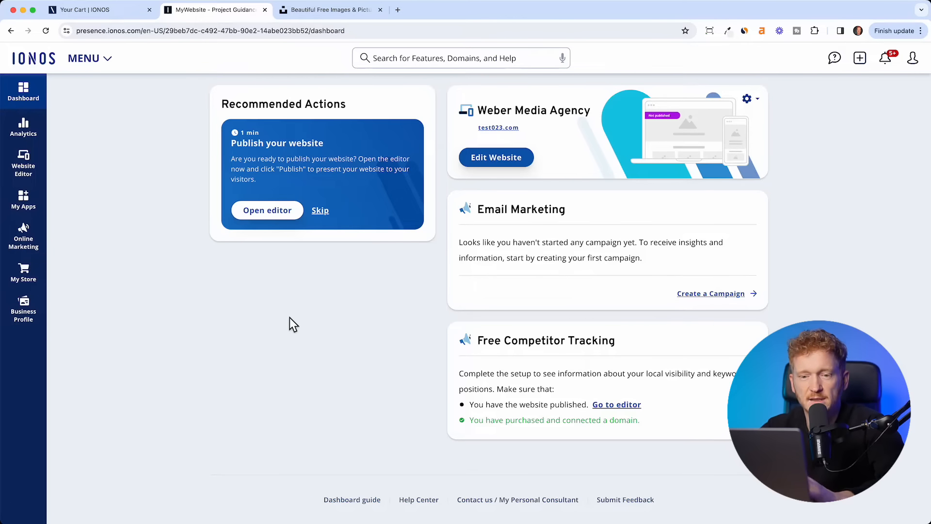
click(21, 128)
click(584, 327)
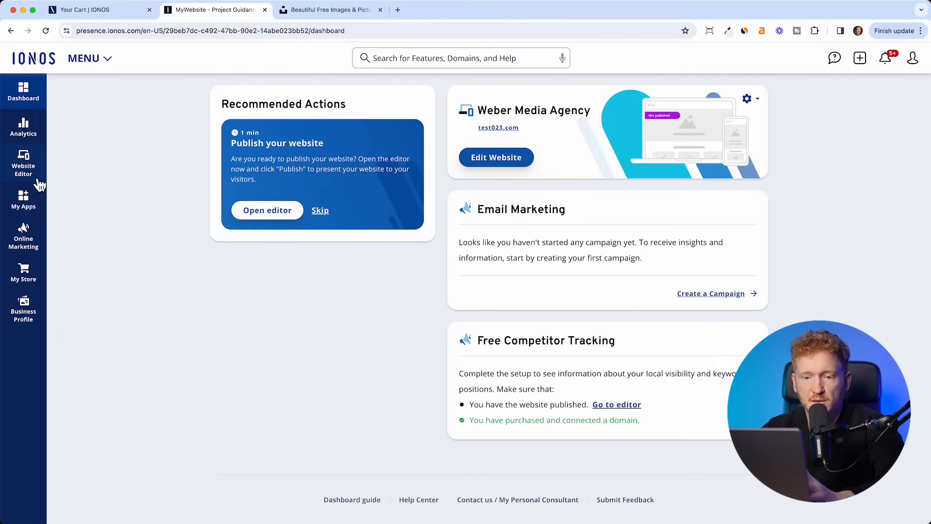
click(33, 202)
mouse_move(34, 249)
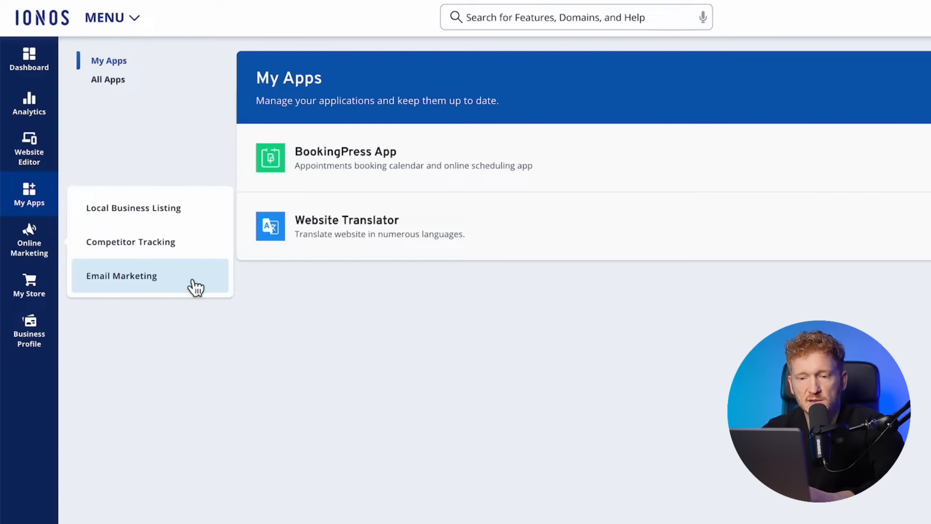
click(184, 265)
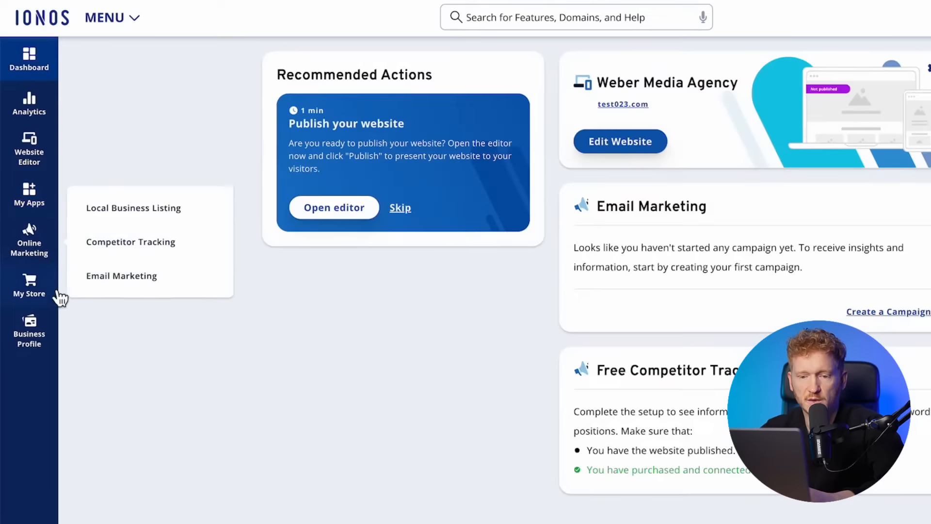
click(47, 293)
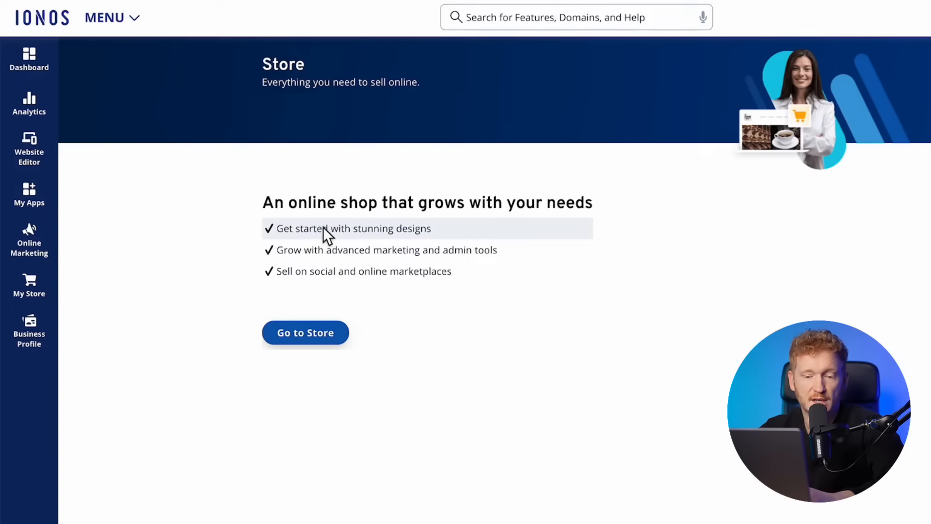
click(55, 343)
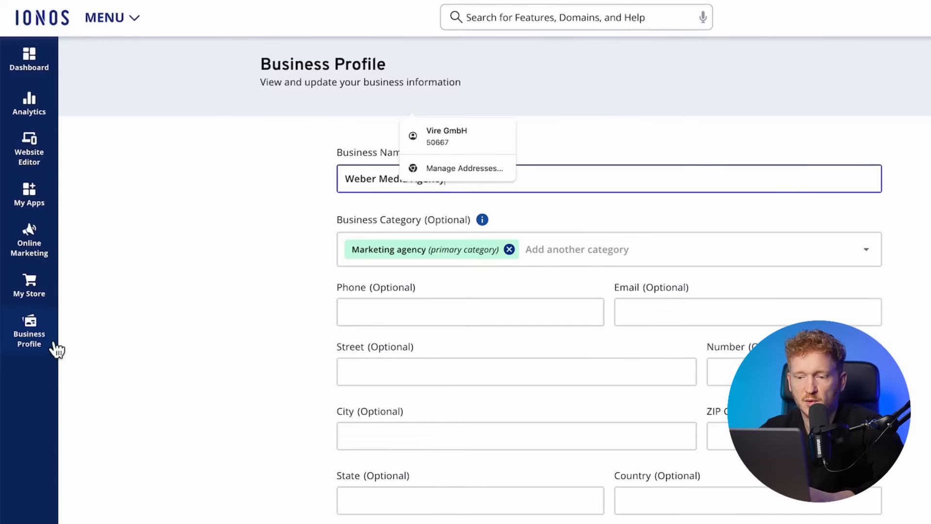
click(671, 90)
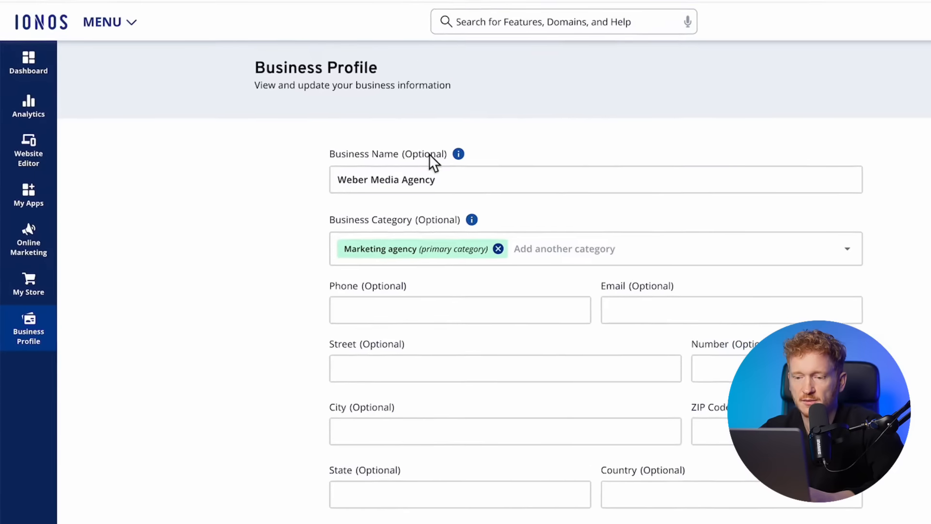
click(27, 67)
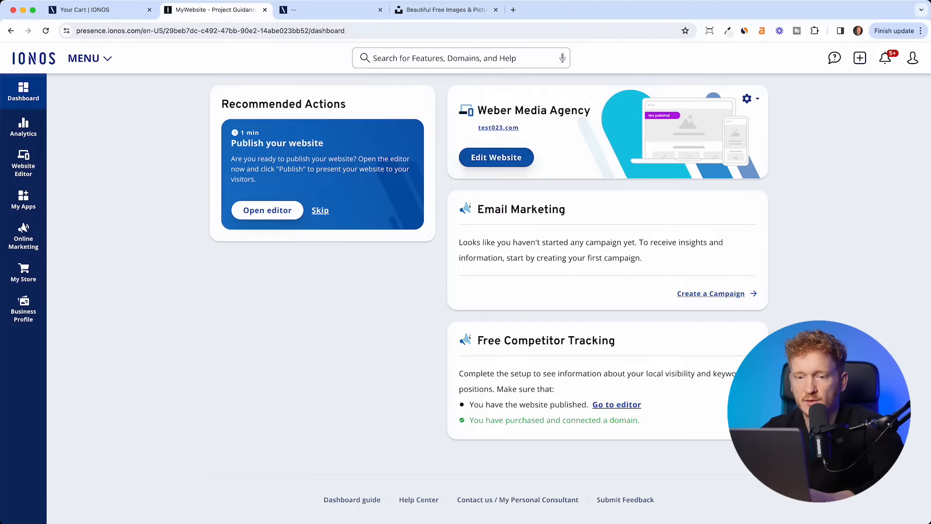
- Open the Home page in the editor and select the whole hero heading 'Your Partner in Social Media Growth'
click(493, 159)
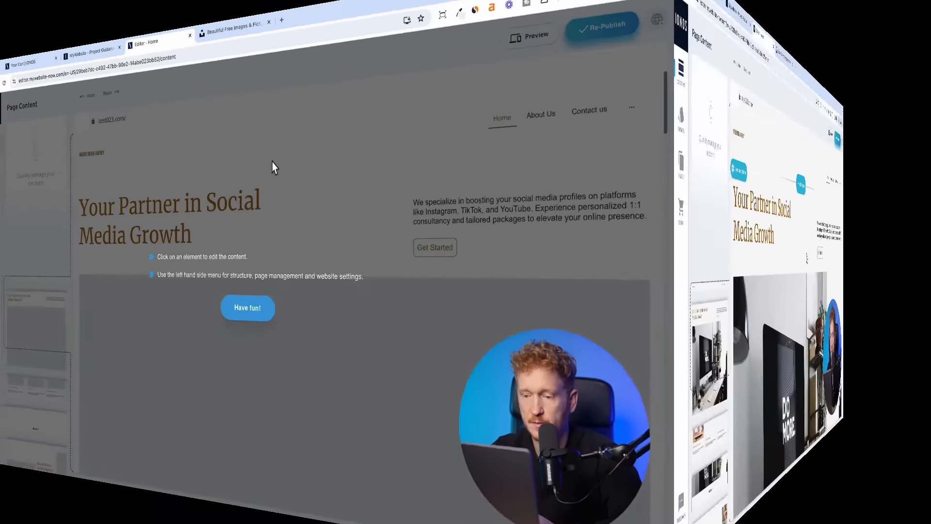
scroll(696, 255, down, 10)
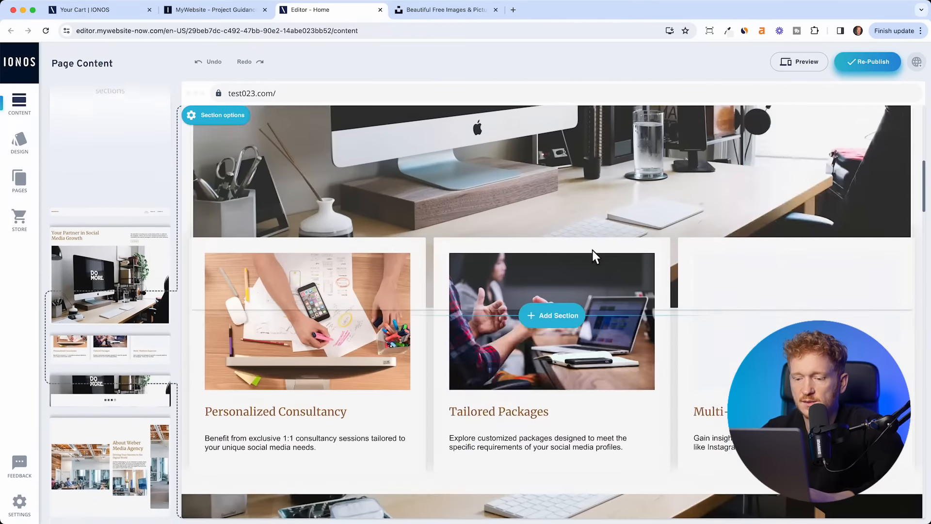
scroll(593, 250, down, 15)
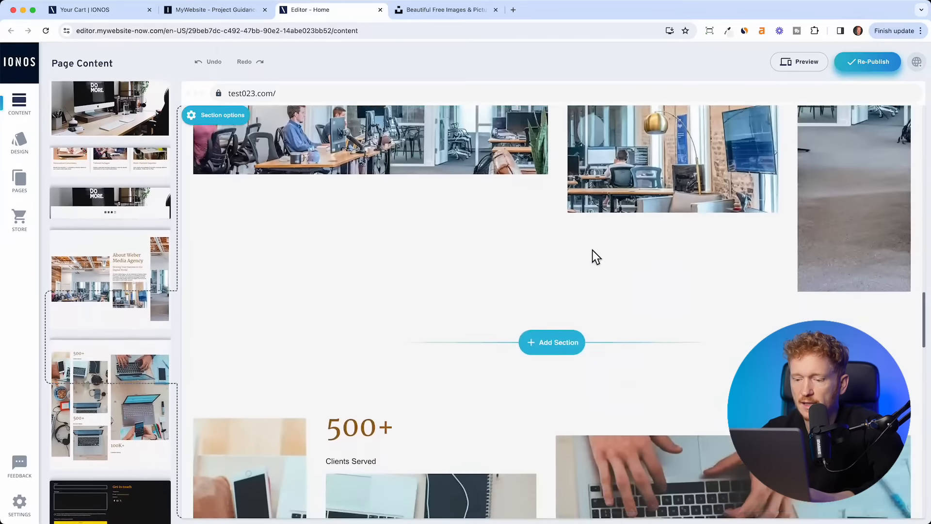
scroll(593, 253, up, 20)
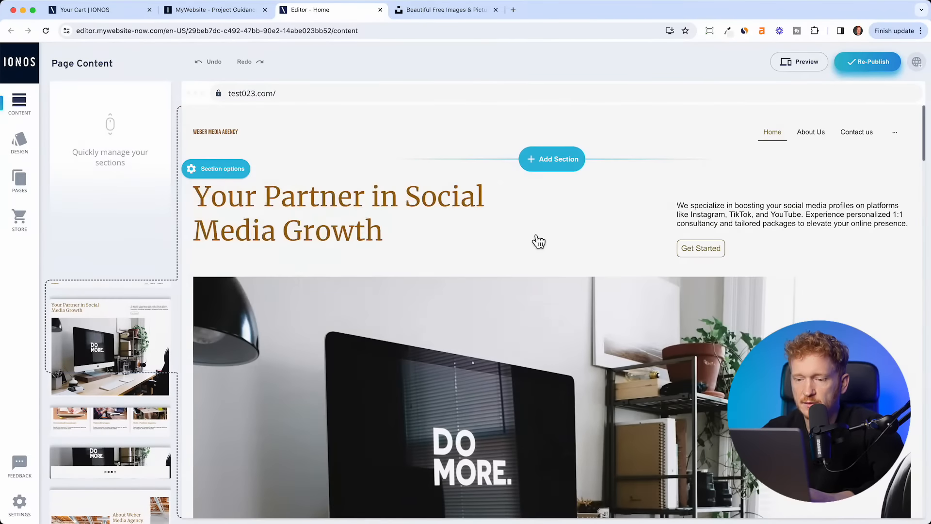
click(400, 240)
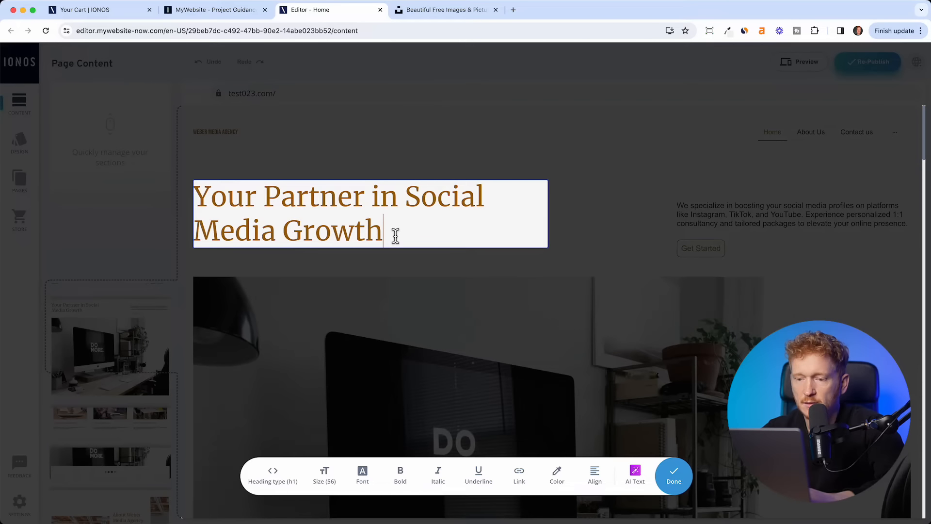
drag(395, 237, 193, 187)
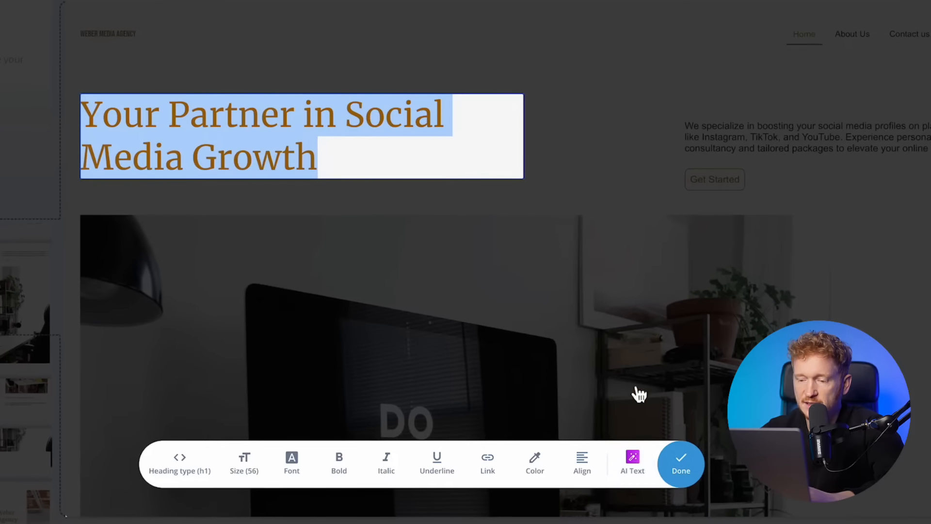
- Accept the AI writing assistant's disclaimer and rewrite the hero heading in a Trustworthy tone
click(643, 474)
click(273, 324)
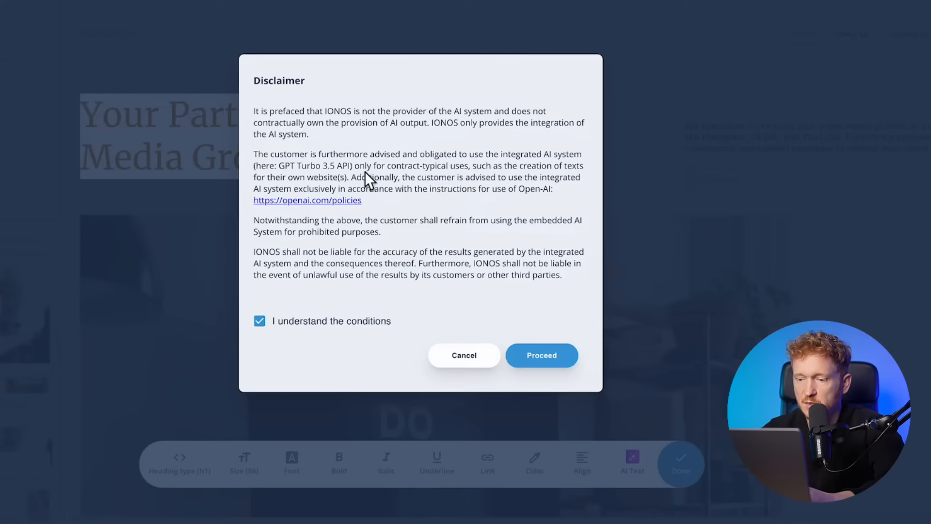
click(542, 359)
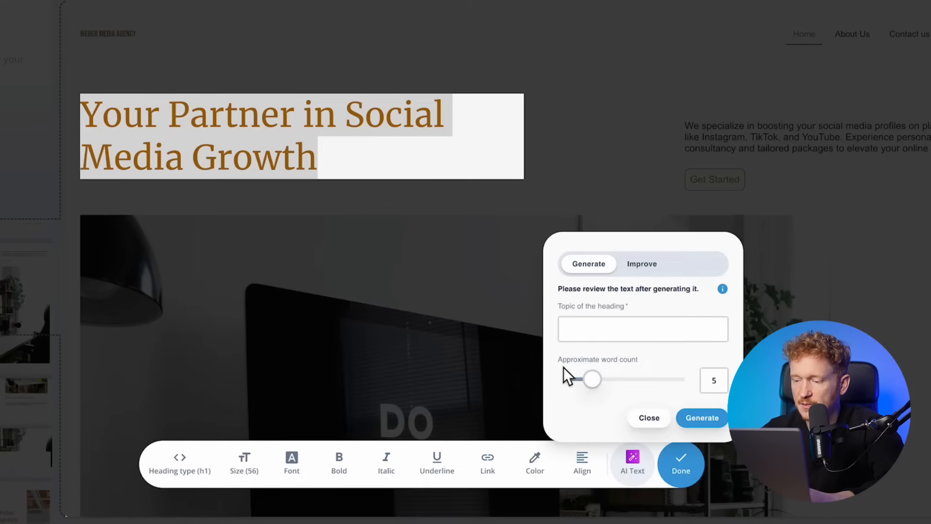
click(601, 336)
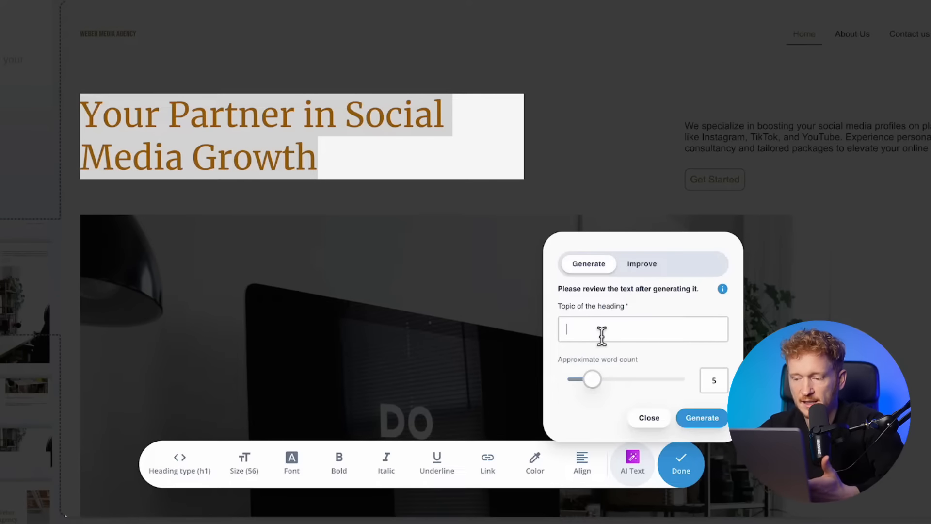
click(645, 264)
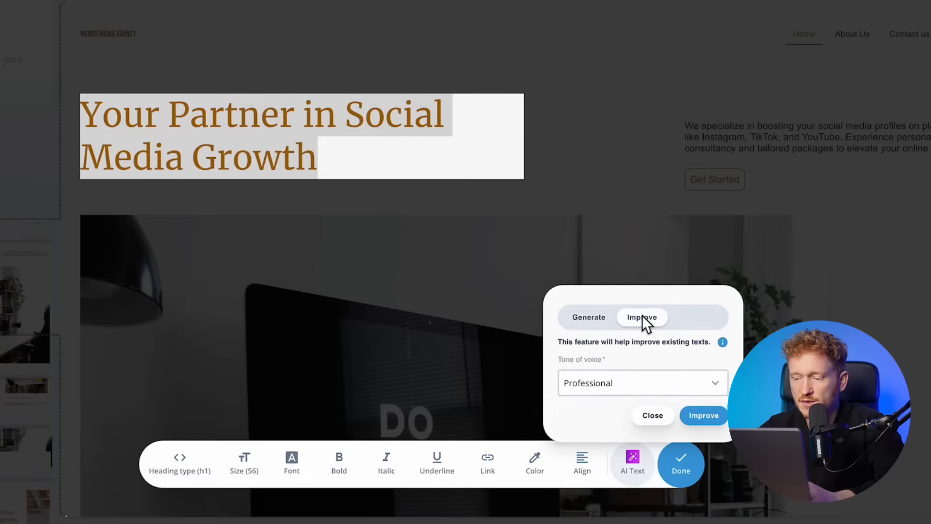
click(631, 389)
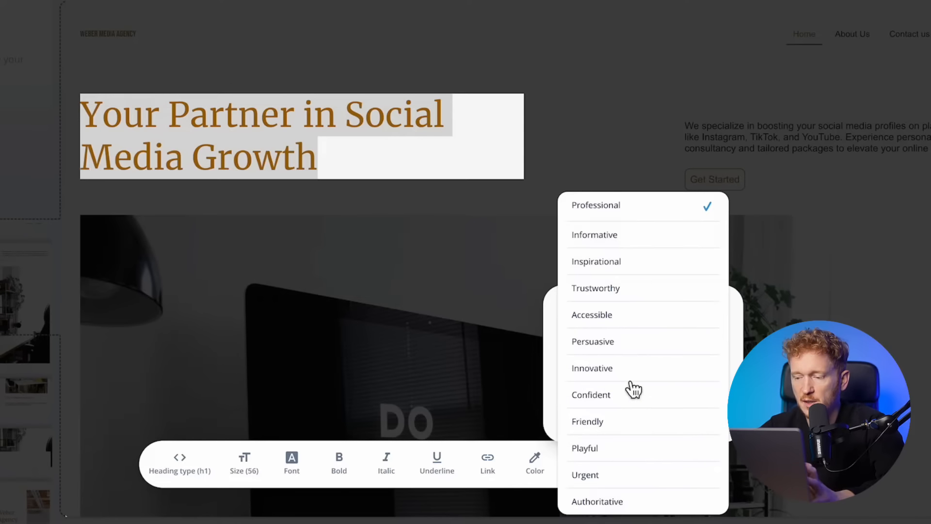
click(609, 289)
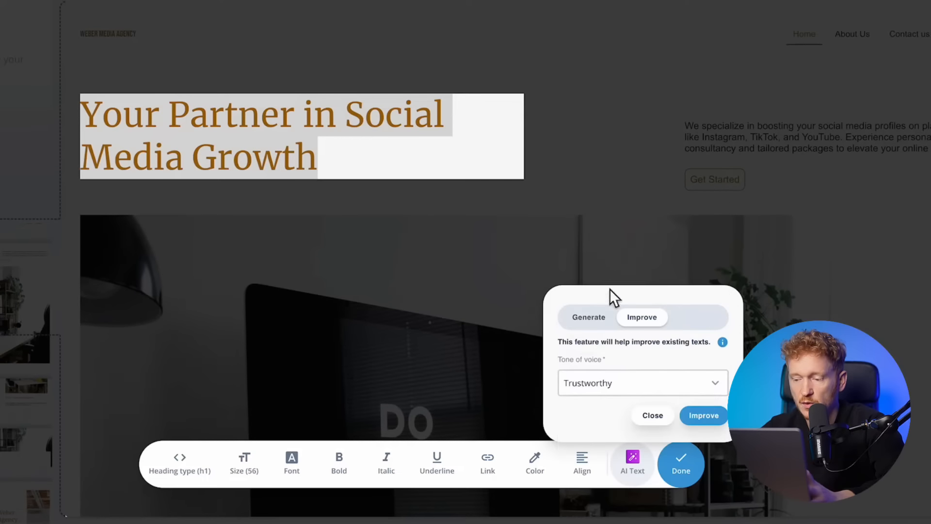
click(705, 416)
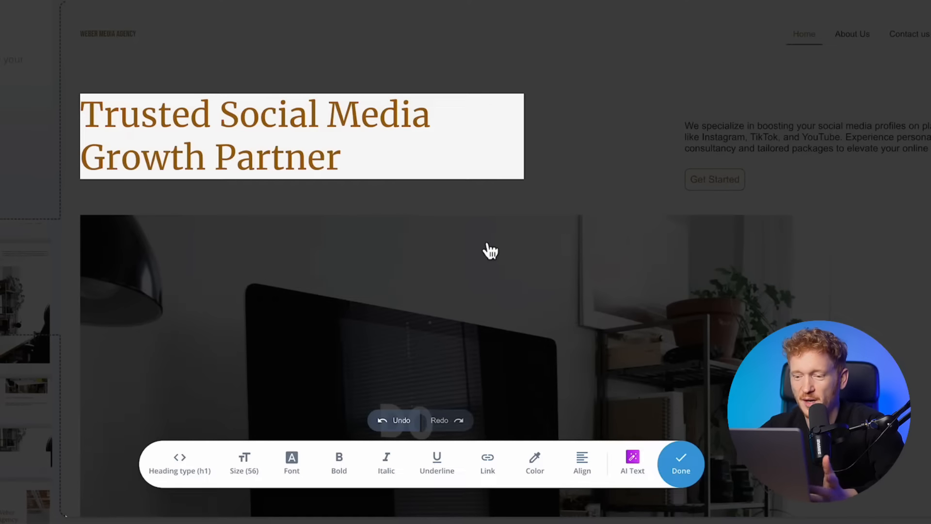
- Rewrite the heading in an Innovative tone, producing 'Innovative Social Media Growth Pioneer'
click(635, 465)
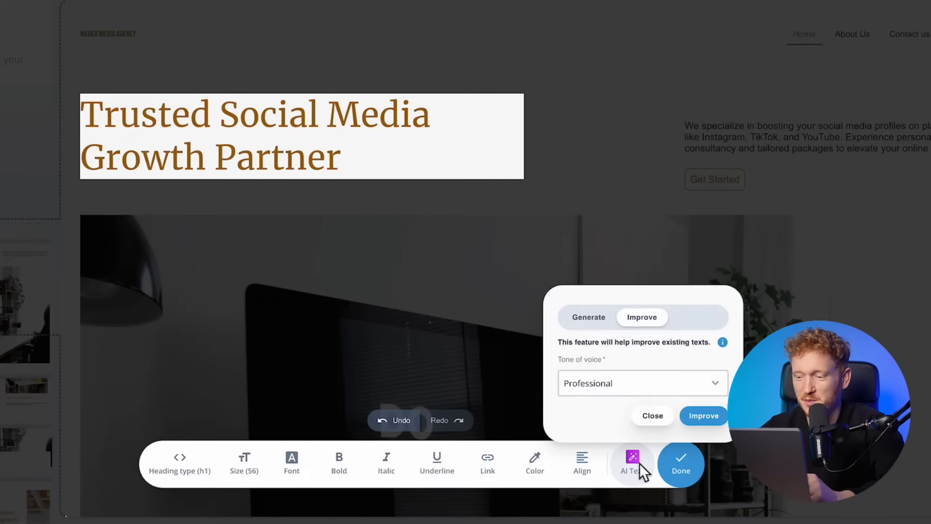
click(663, 390)
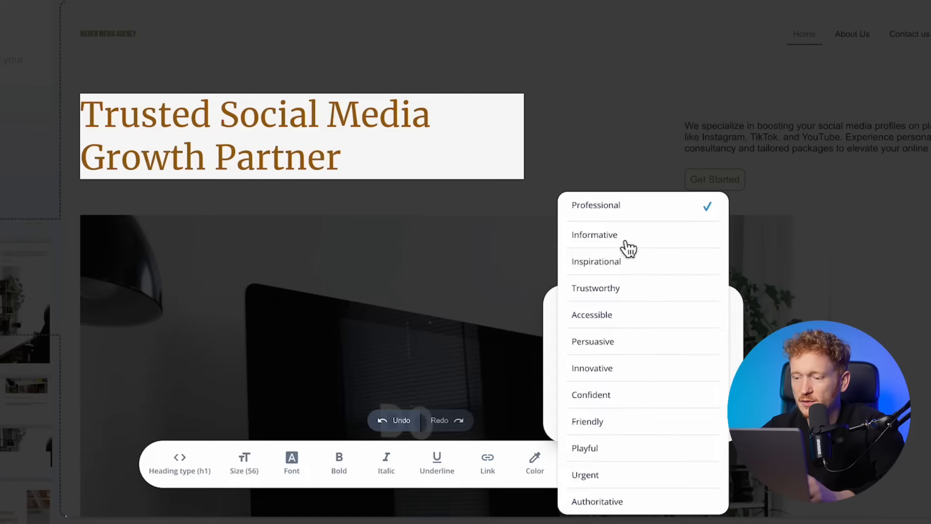
click(622, 377)
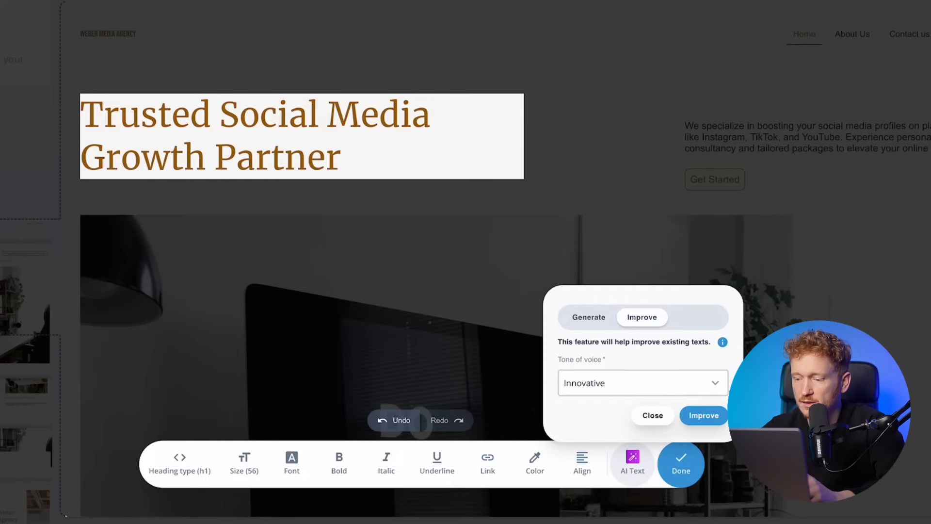
click(703, 416)
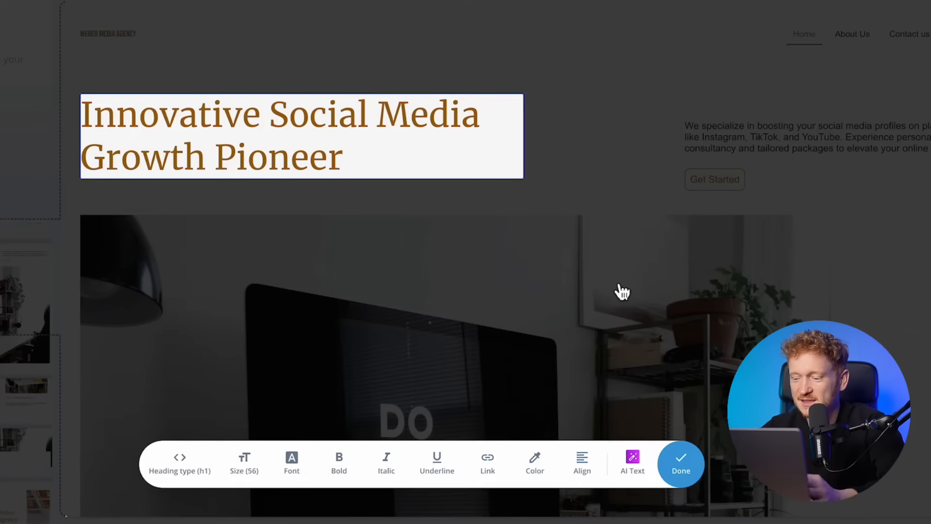
- Close the AI assistant without further changes and finish editing the hero heading
click(636, 471)
click(647, 264)
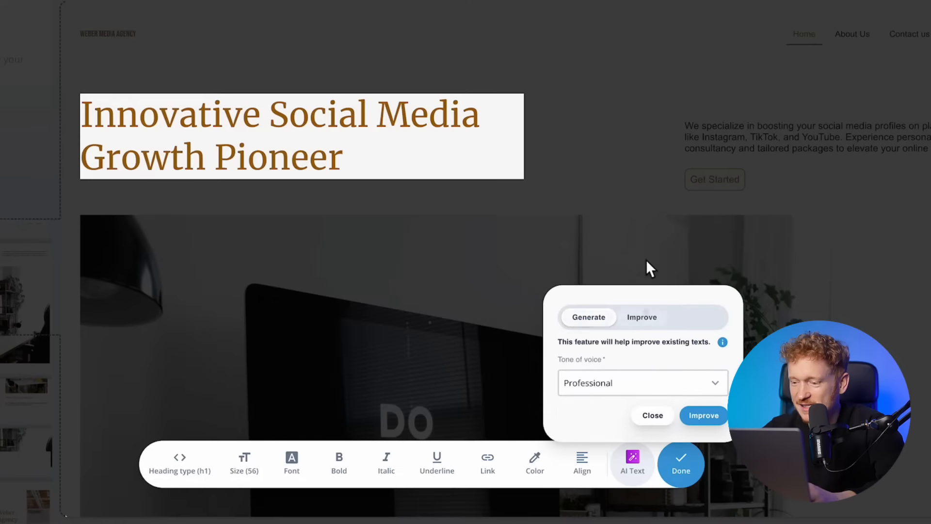
click(620, 381)
click(637, 19)
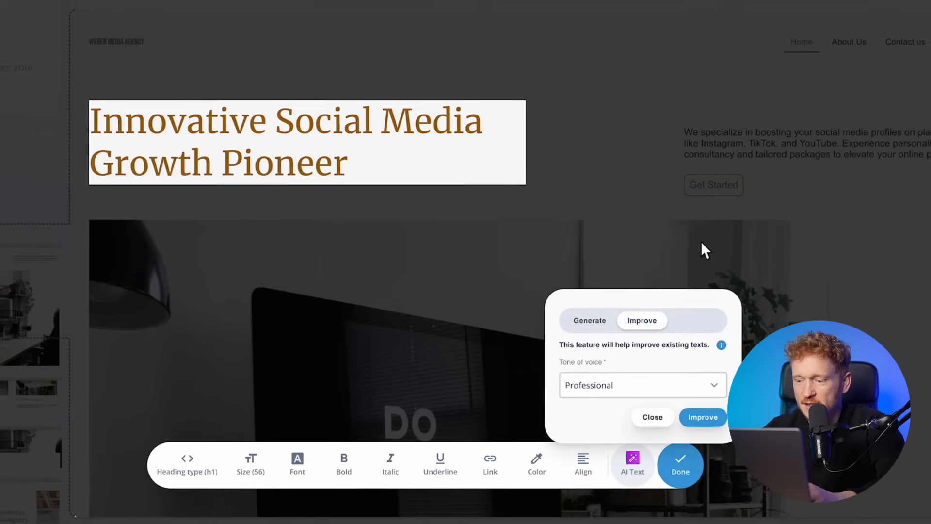
click(653, 419)
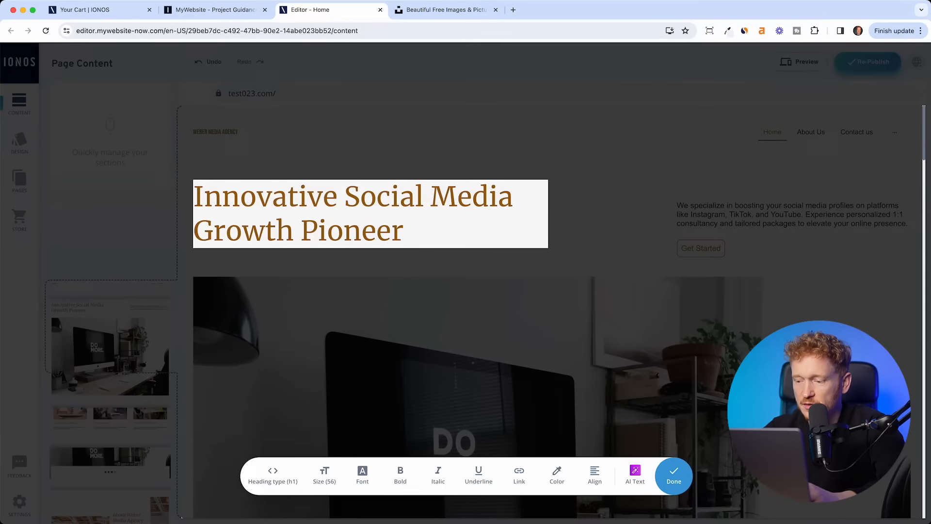
click(688, 486)
- Undo to restore the hero heading 'Your Partner in Social Media Growth', trying size 48 before keeping 56
click(211, 65)
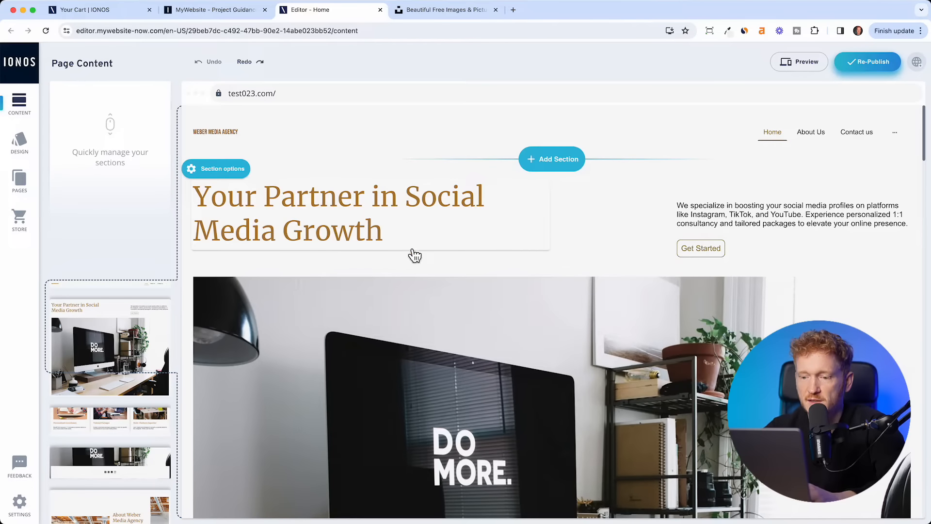
click(410, 199)
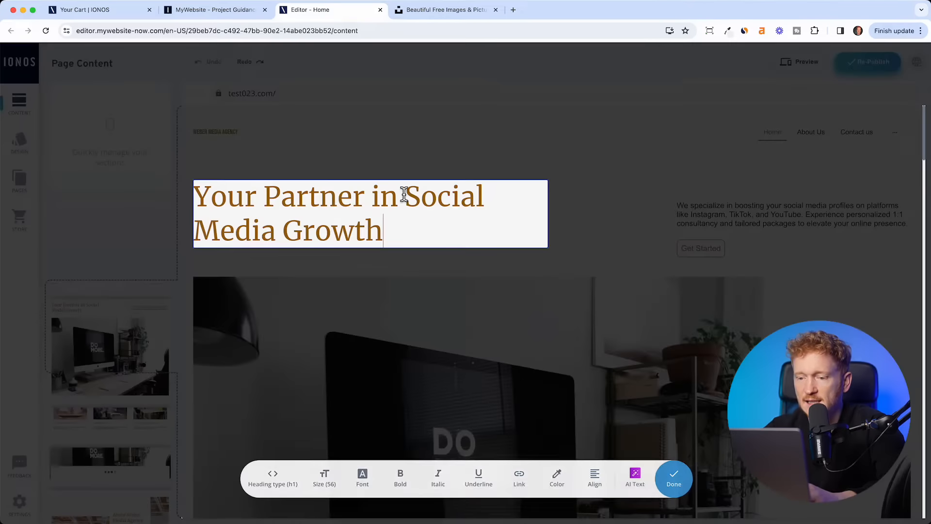
drag(406, 229, 204, 189)
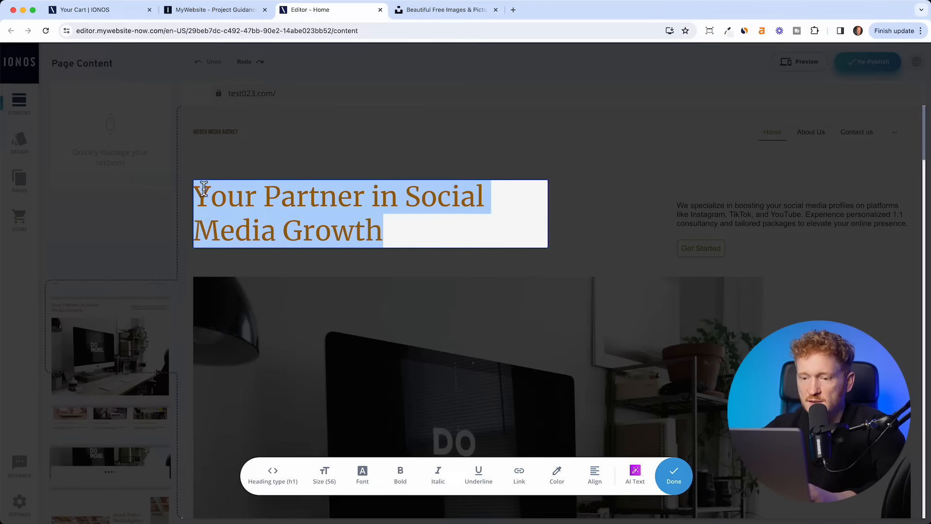
click(334, 477)
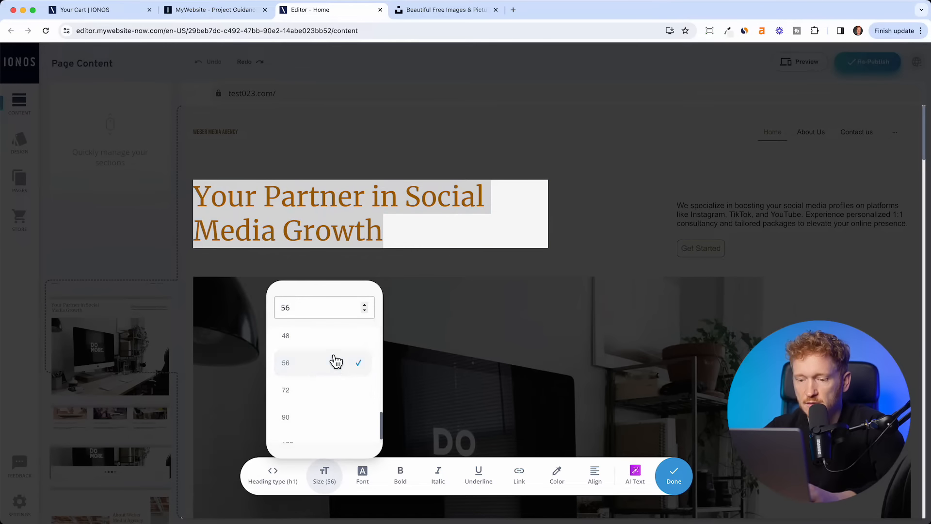
click(318, 369)
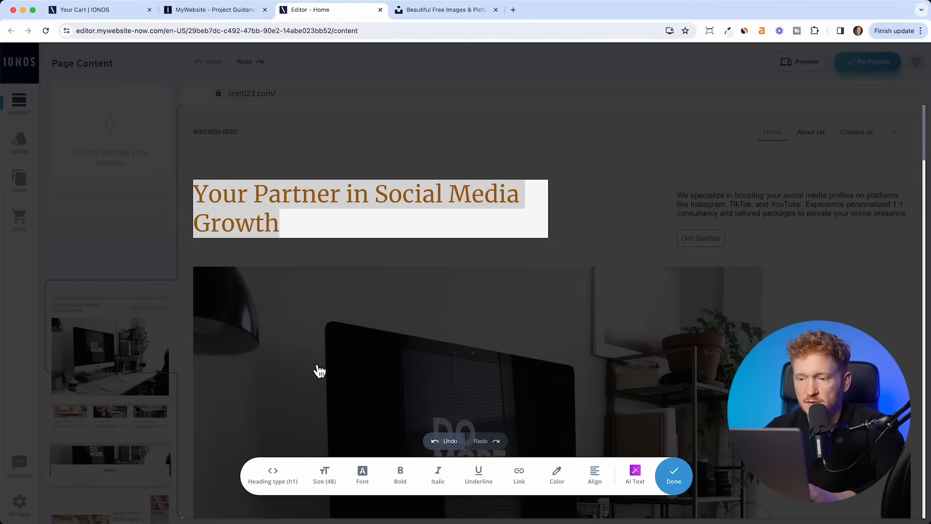
click(331, 478)
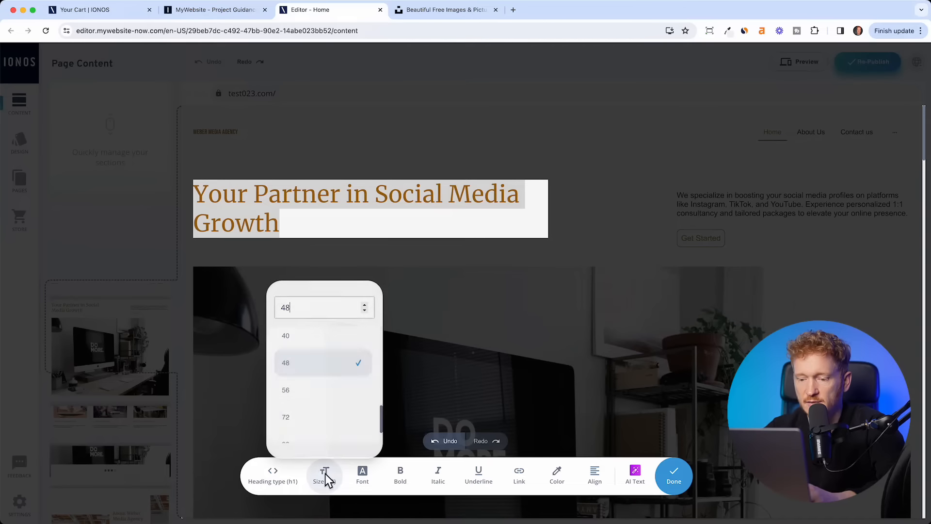
click(316, 395)
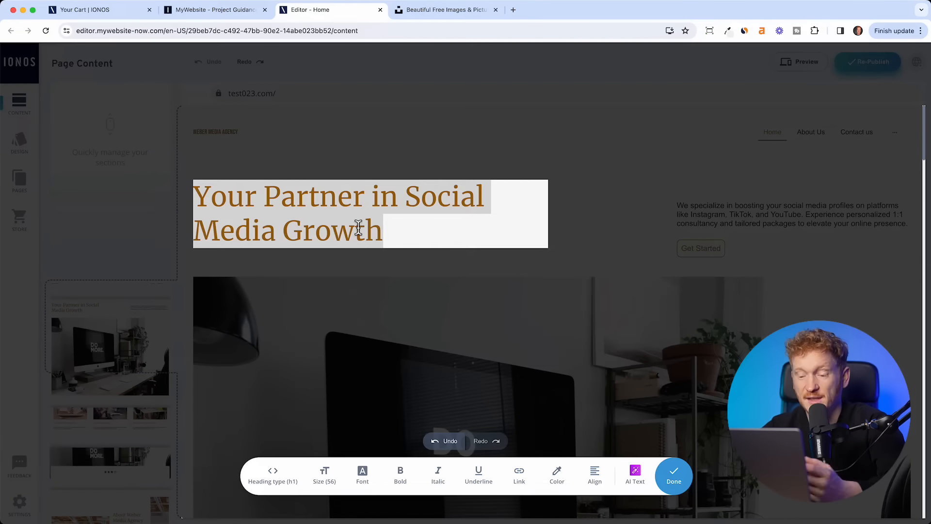
click(605, 198)
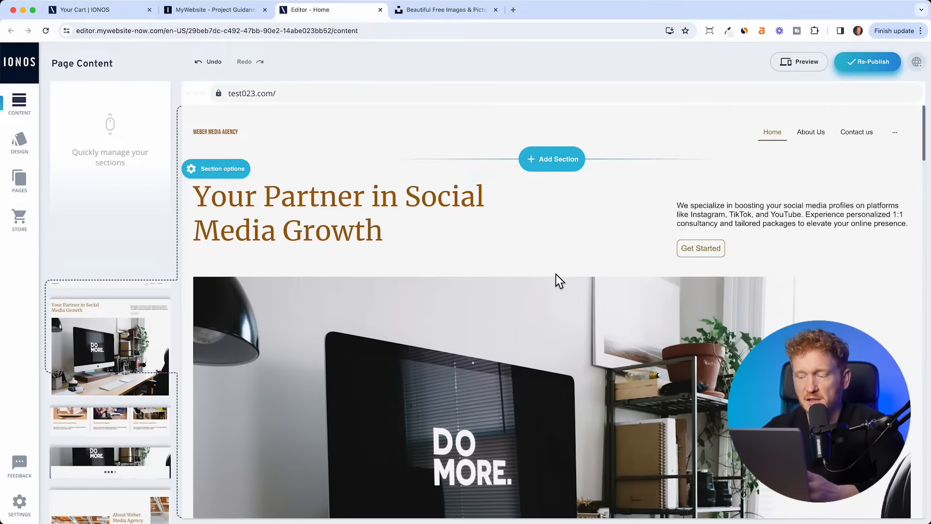
- Enlarge the whole intro paragraph beside the hero heading from size 16 to 20
click(711, 219)
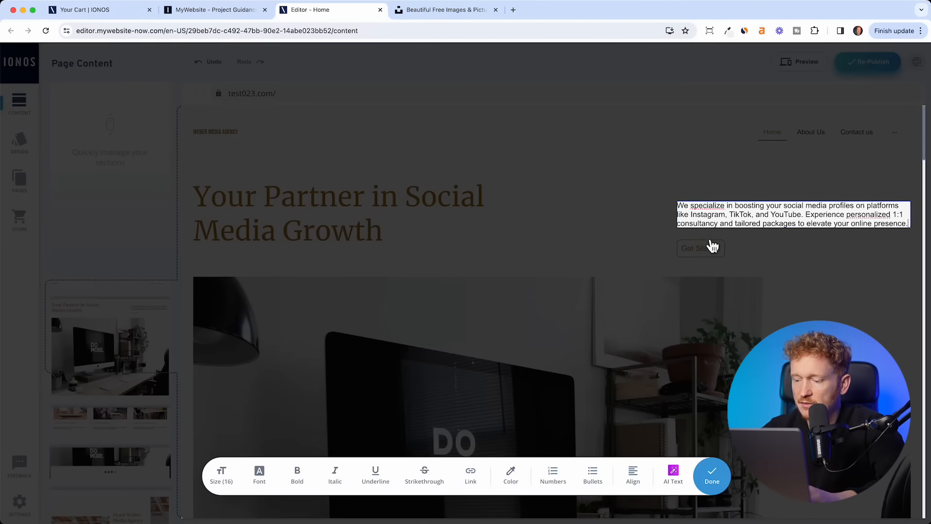
click(672, 491)
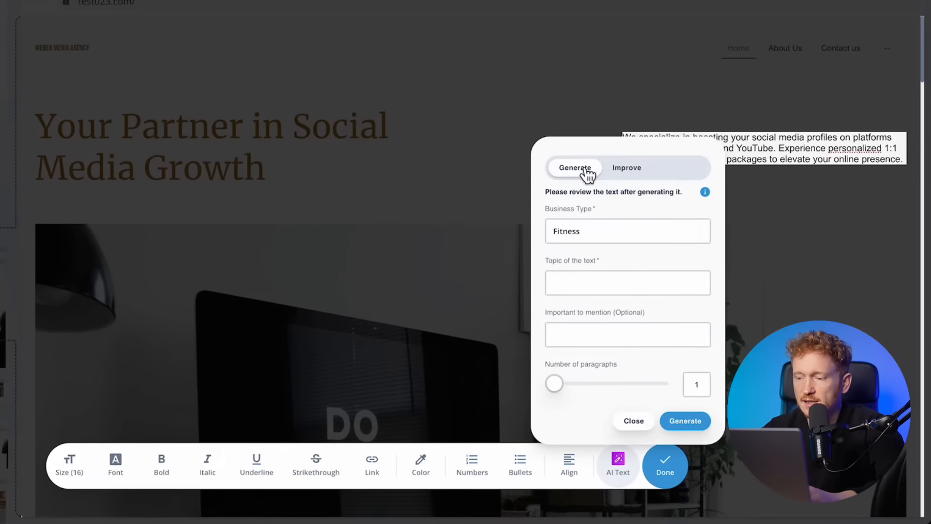
click(636, 425)
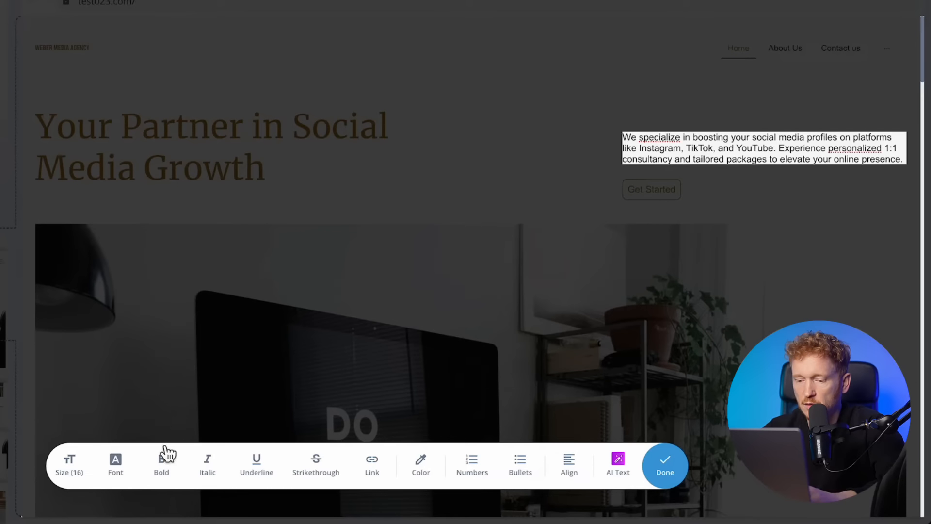
click(72, 469)
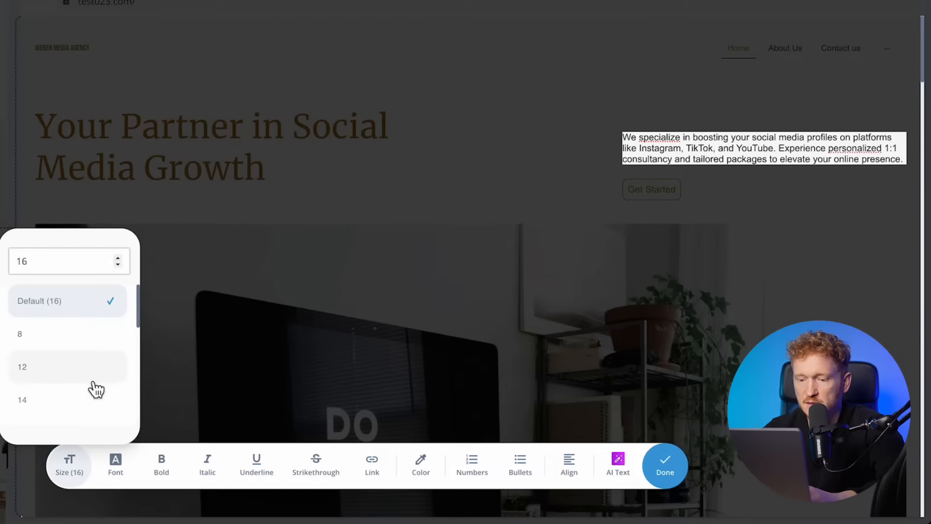
scroll(58, 395, down, 3)
click(63, 327)
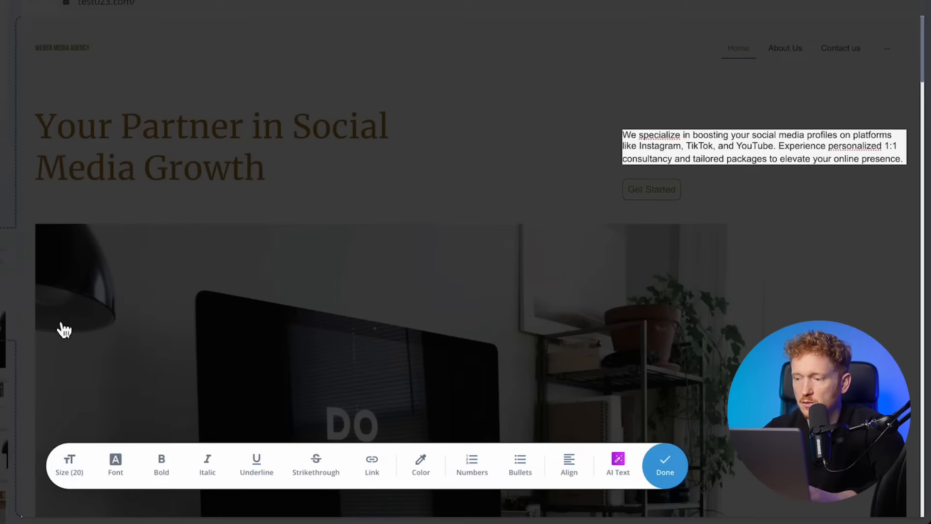
triple_click(711, 160)
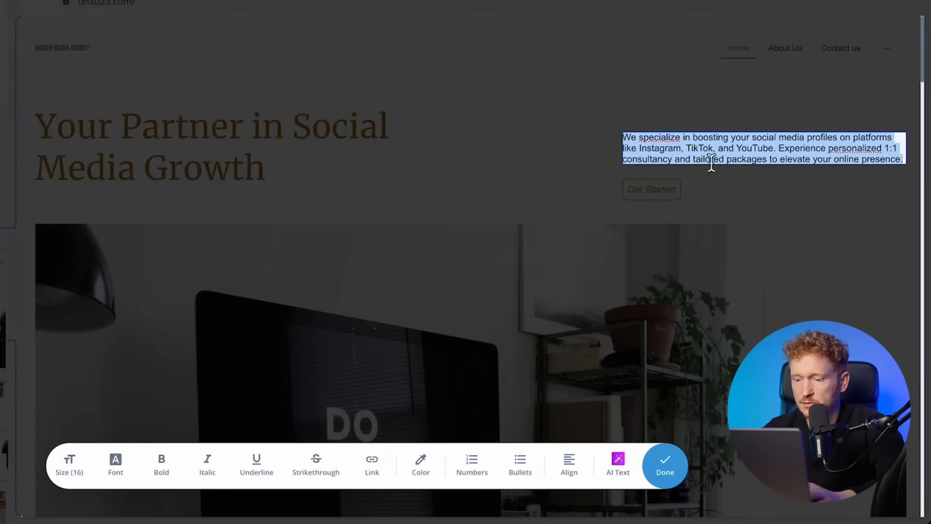
click(69, 465)
scroll(60, 385, down, 2)
click(62, 373)
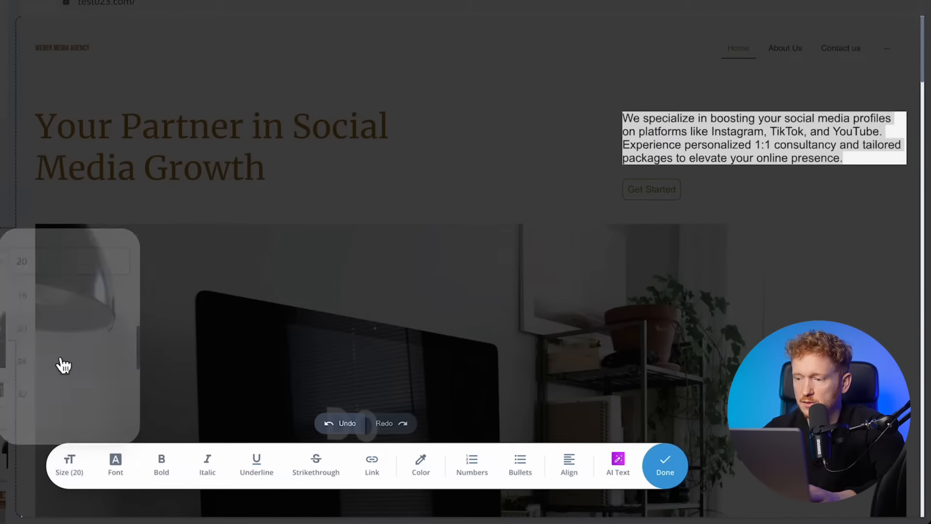
click(565, 135)
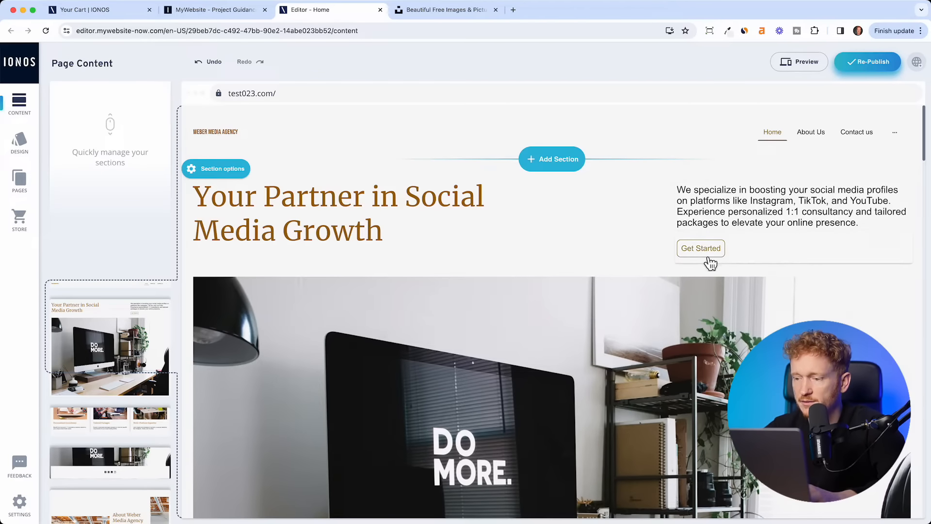
scroll(707, 262, down, 10)
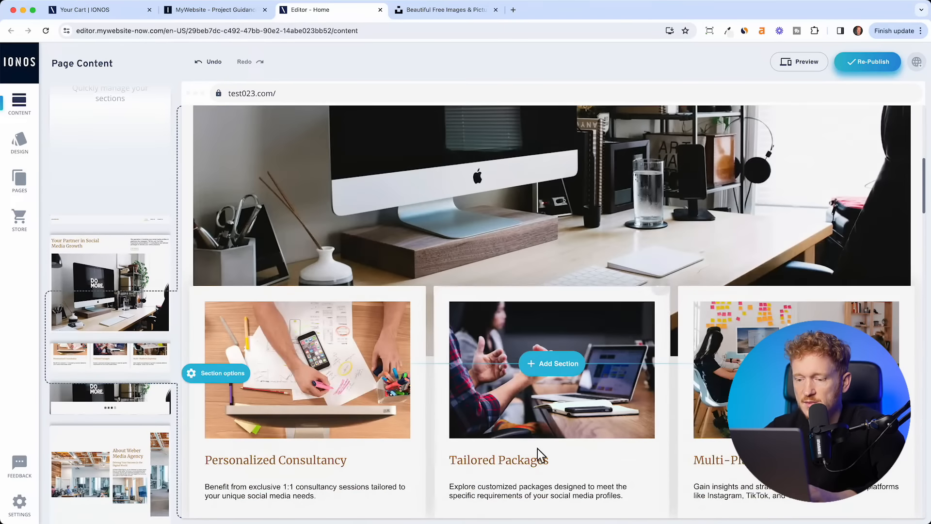
scroll(599, 447, down, 2)
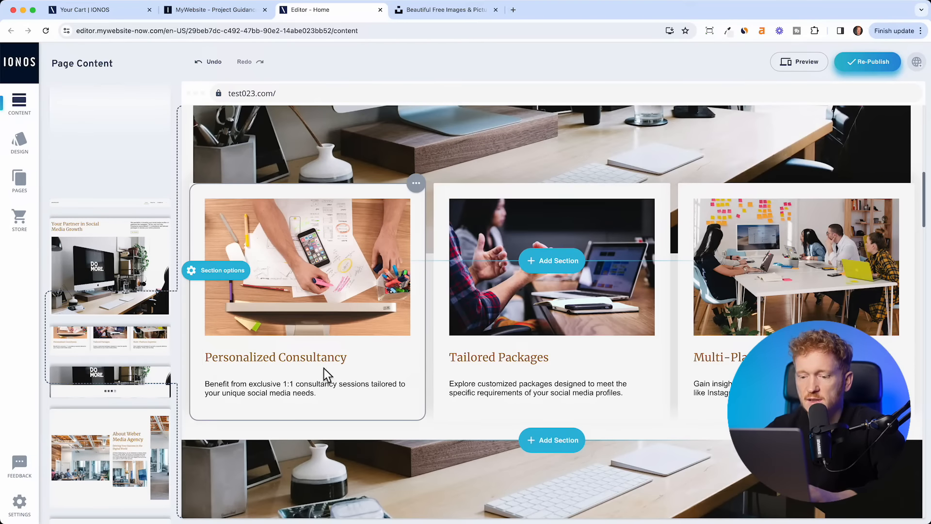
scroll(391, 388, down, 10)
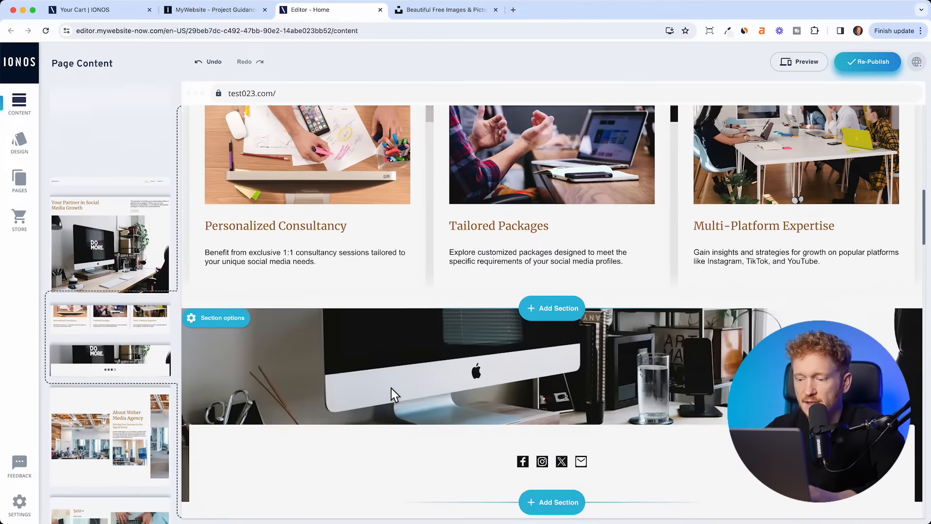
scroll(424, 505, up, 10)
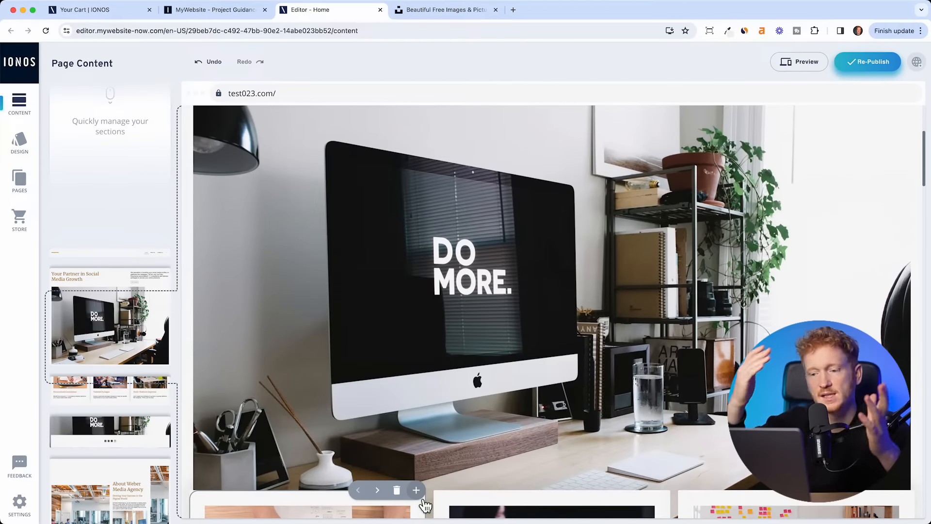
scroll(425, 505, up, 5)
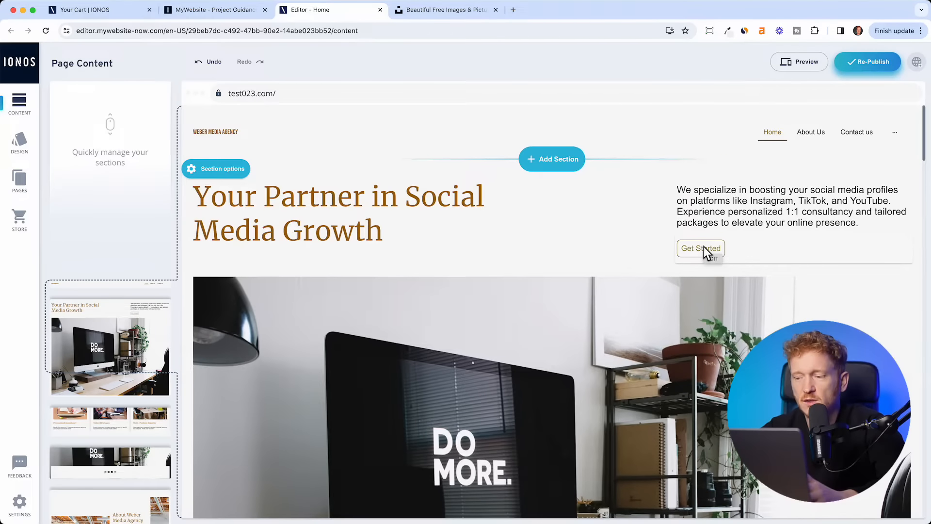
- Relabel the Get Started button 'Contact us' and link it to the site's Contact us page
click(704, 248)
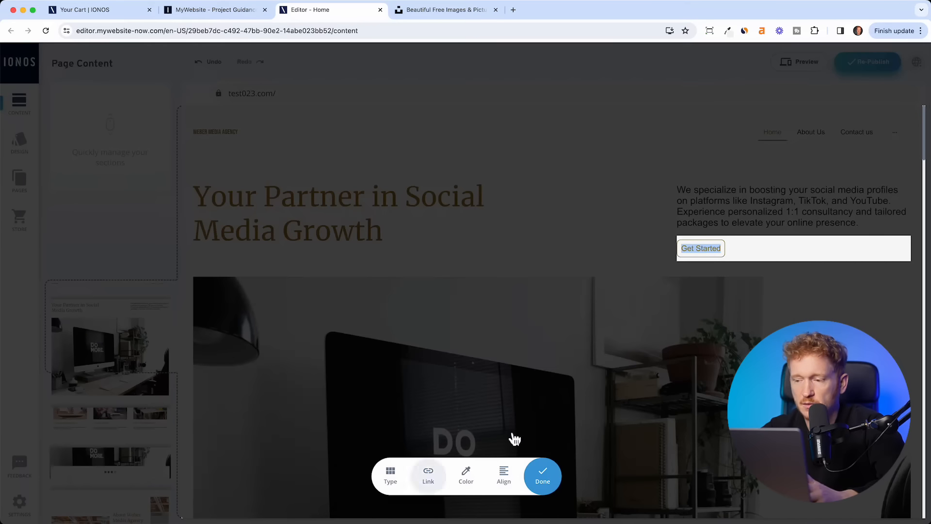
triple_click(717, 255)
text(Conta)
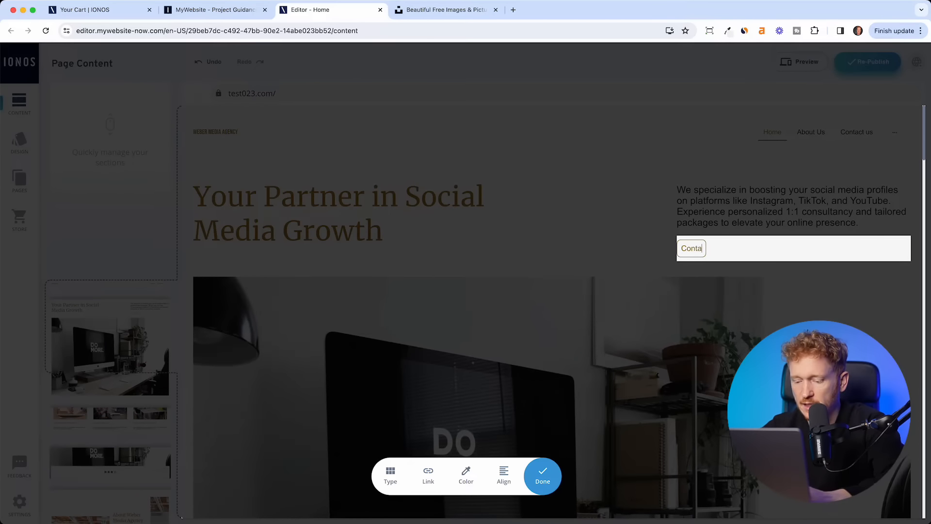
text(ct us)
click(428, 475)
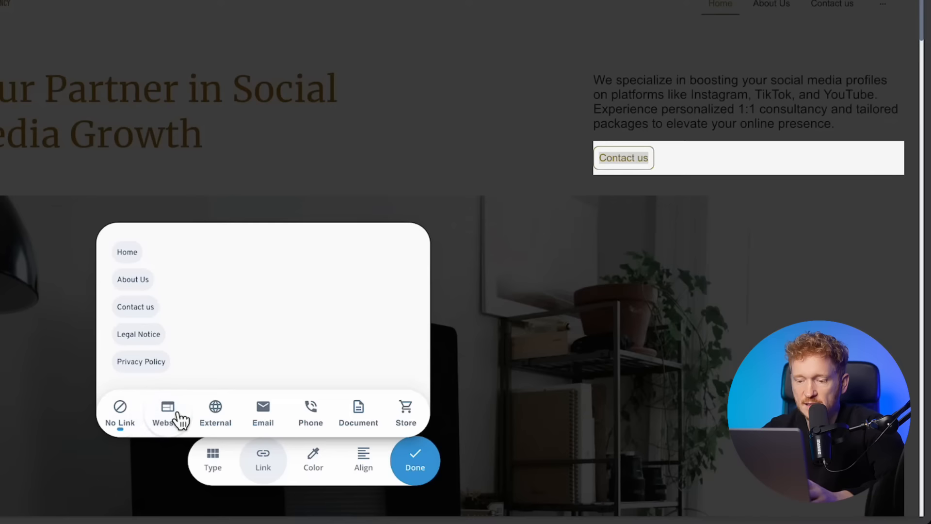
click(140, 315)
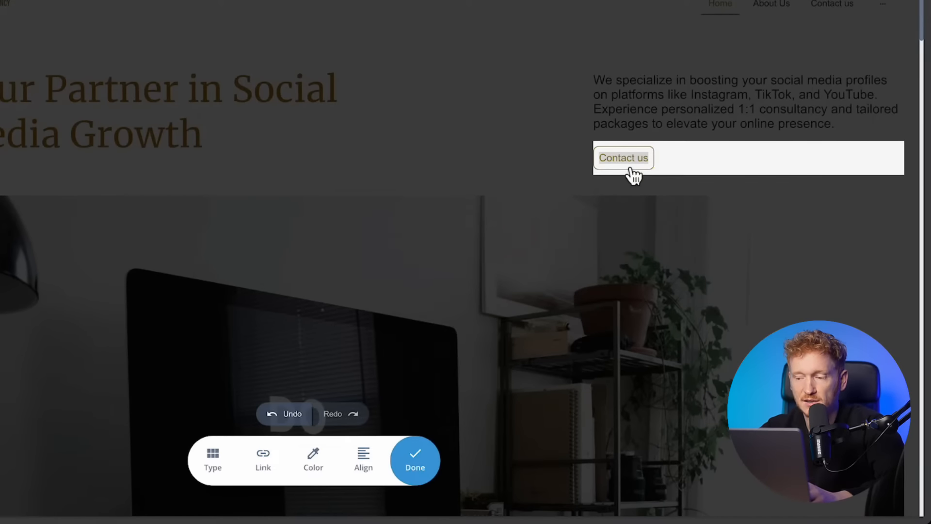
click(257, 458)
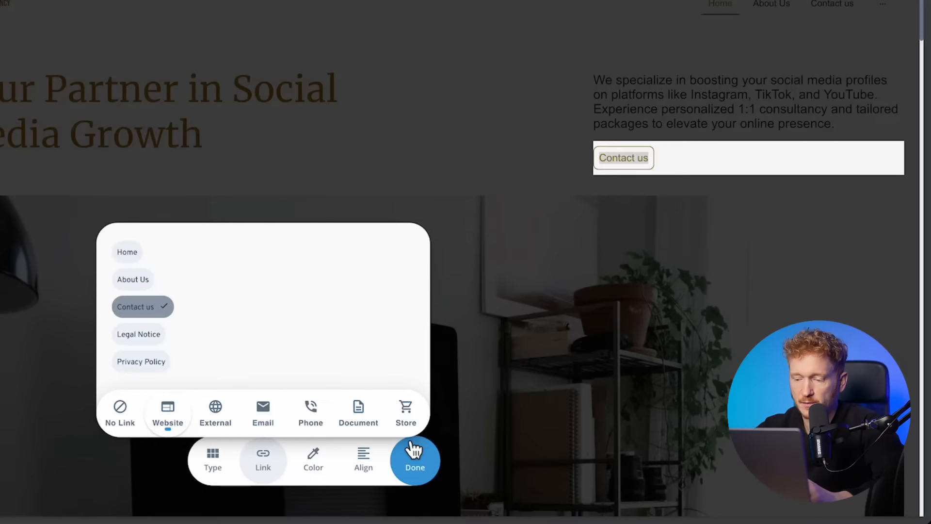
- Change the Contact us button's style to a filled primary button
click(313, 458)
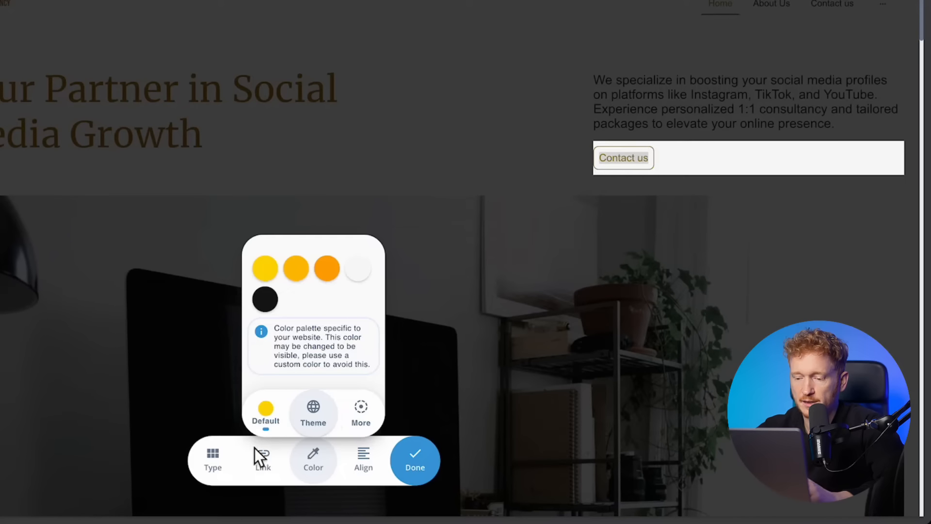
click(217, 458)
click(216, 462)
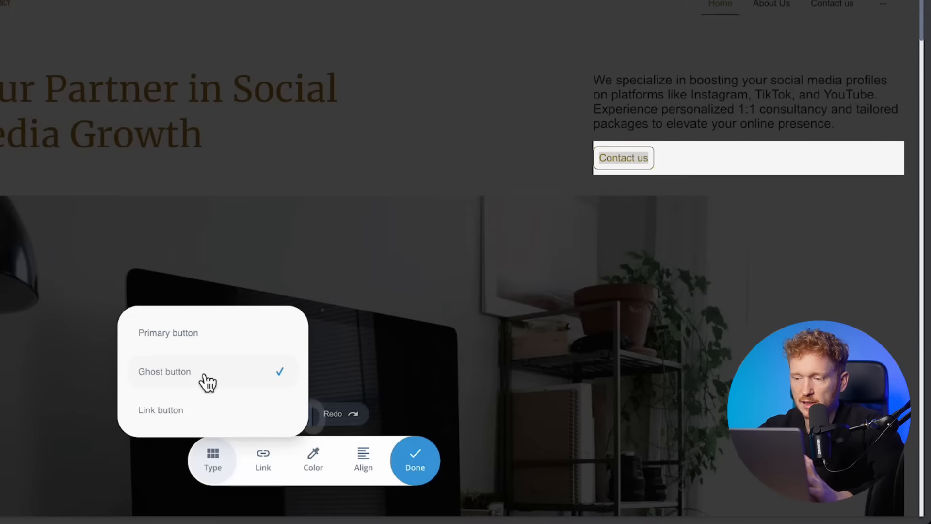
click(223, 344)
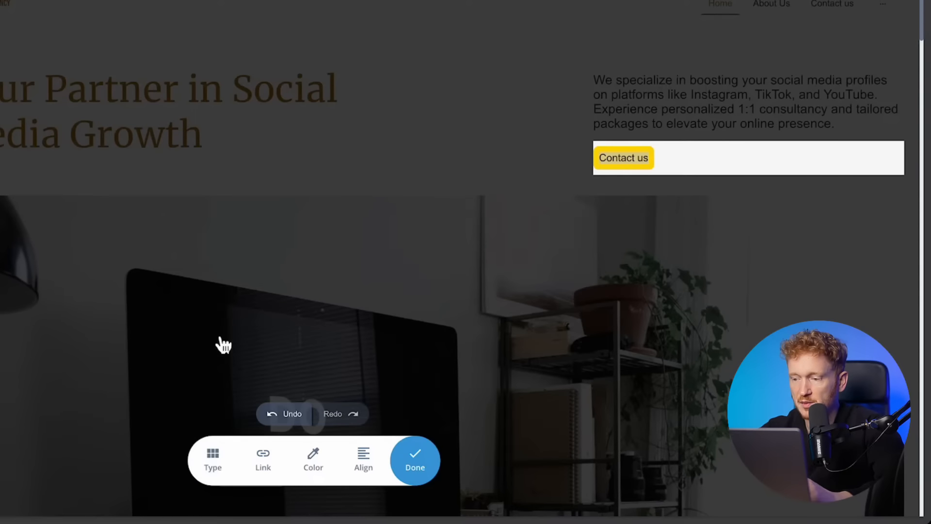
click(425, 471)
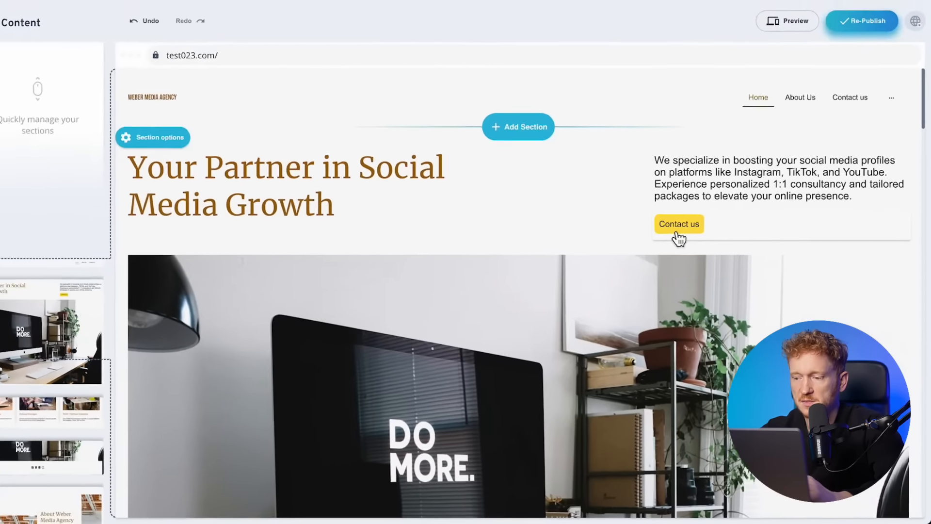
- Colour the Contact us button with the theme's orange swatch instead of yellow
click(624, 172)
click(465, 475)
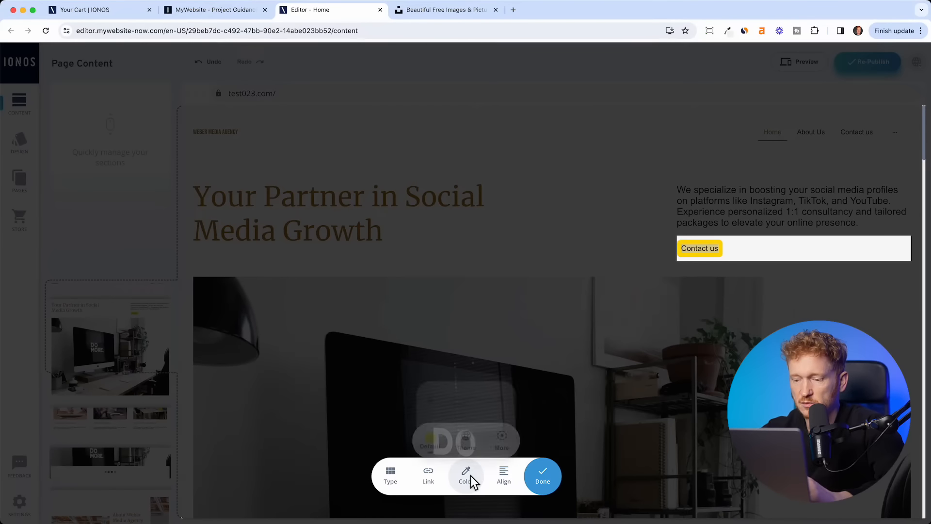
click(441, 450)
click(464, 474)
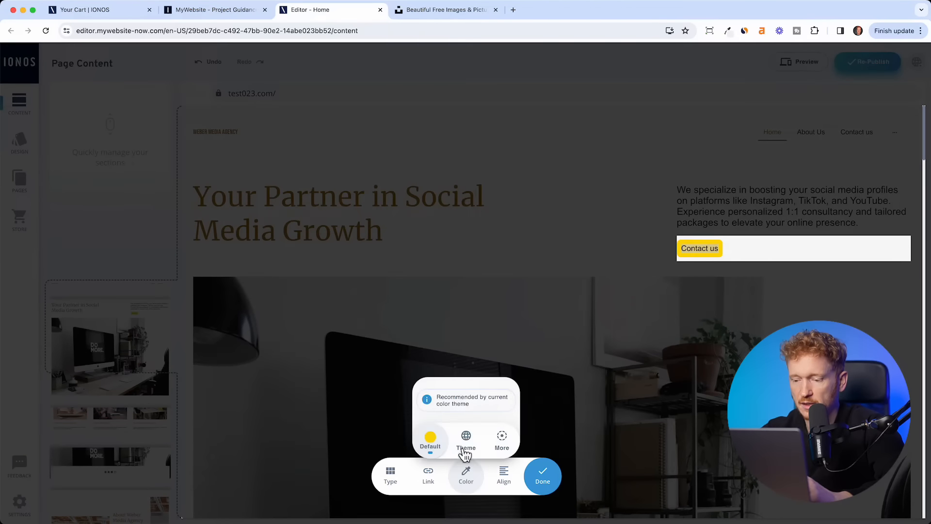
click(464, 453)
click(478, 331)
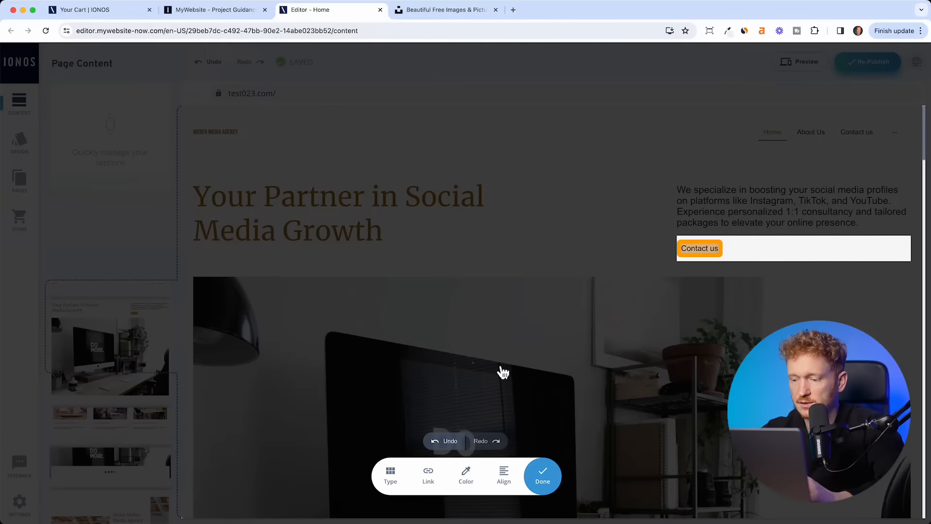
click(545, 476)
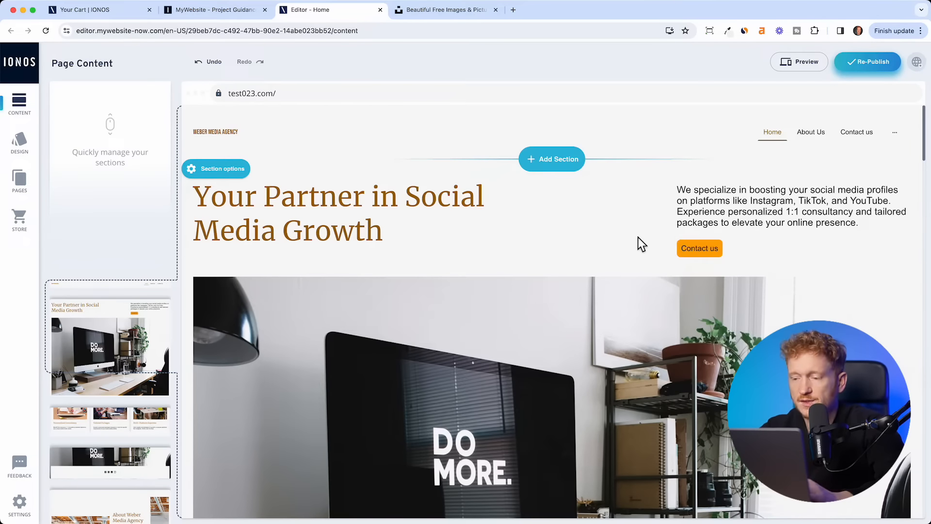
- Open the Image Library via Replace on the DO MORE hero photo, accepting the disclaimer
scroll(608, 302, down, 3)
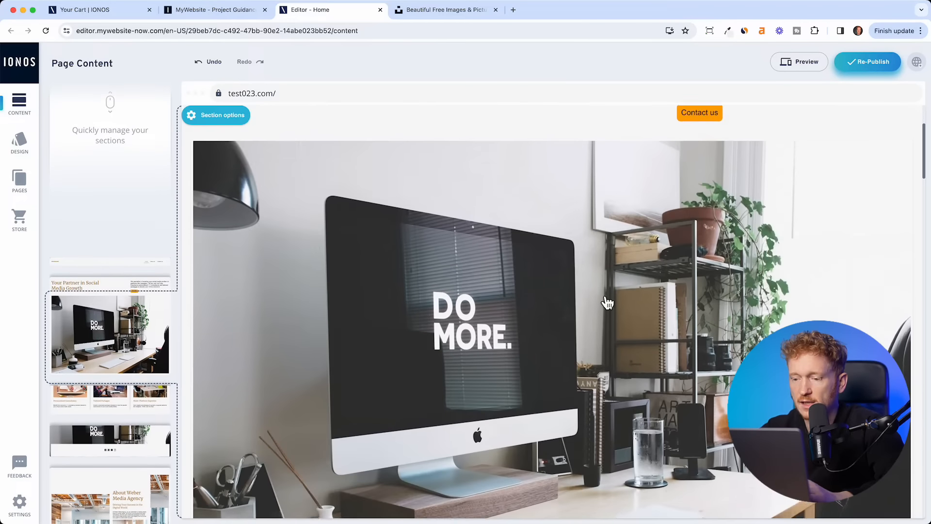
scroll(608, 303, down, 1)
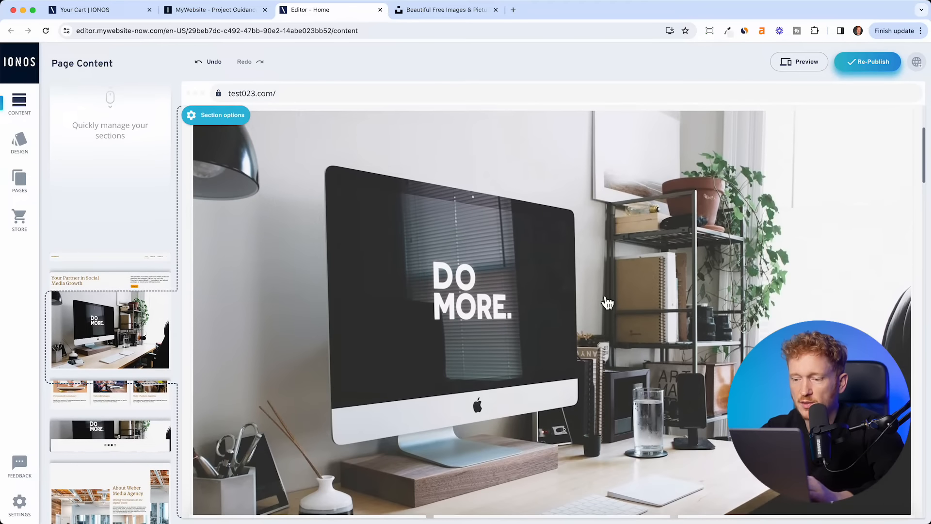
scroll(607, 302, up, 1)
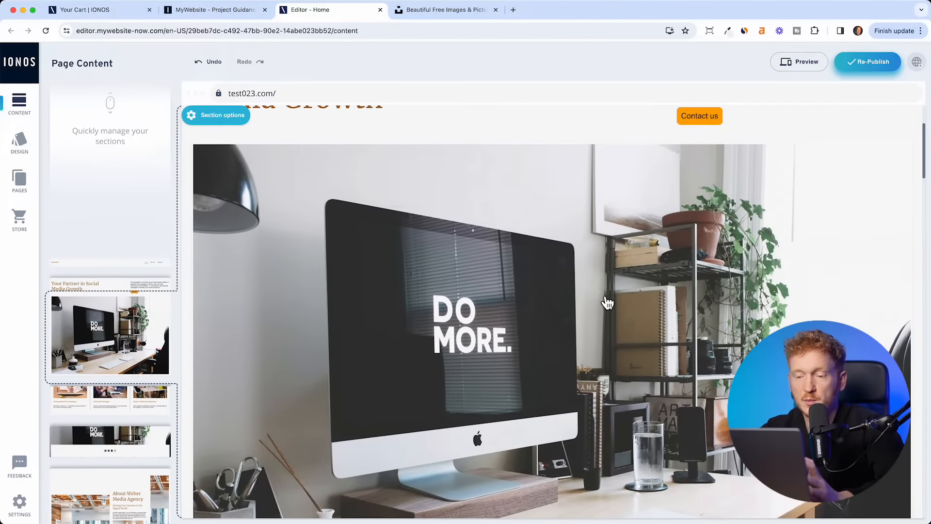
click(546, 323)
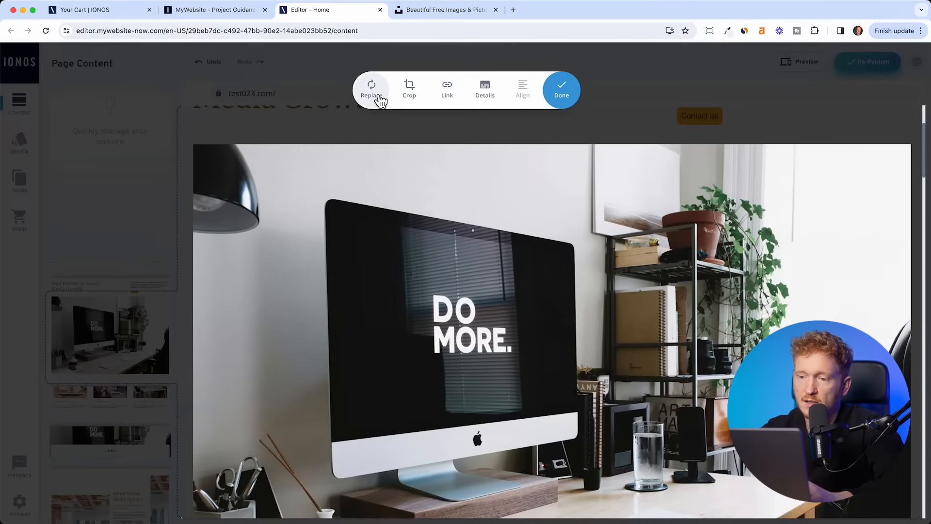
click(380, 99)
click(499, 399)
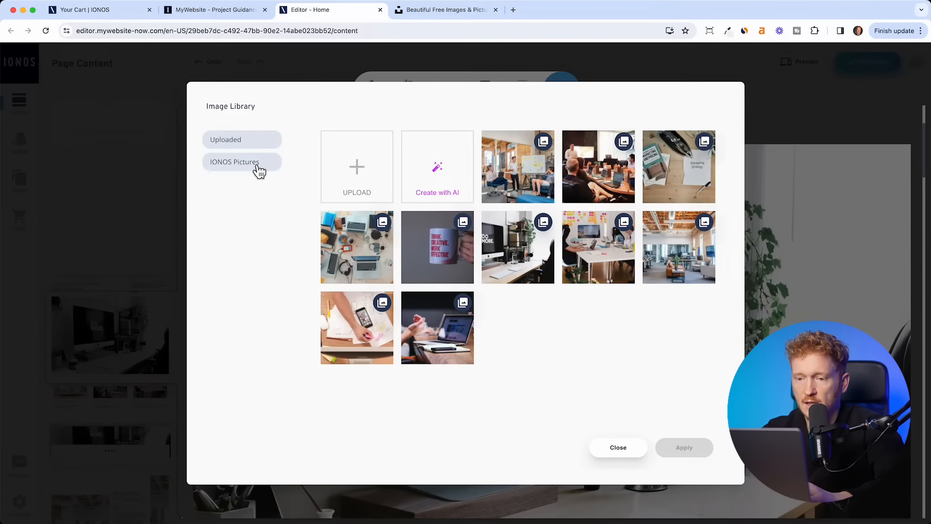
- Generate an AI image of people working in an office and apply it to the hero
click(258, 169)
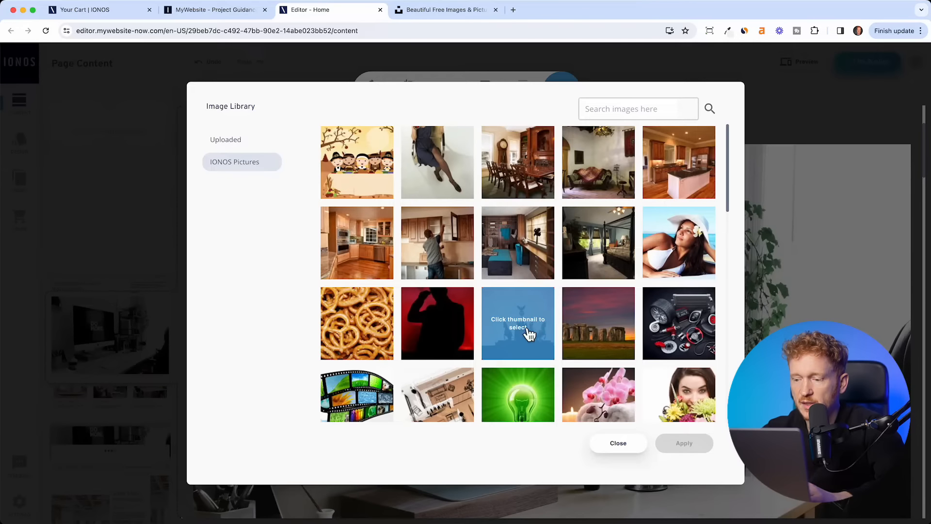
scroll(530, 335, down, 6)
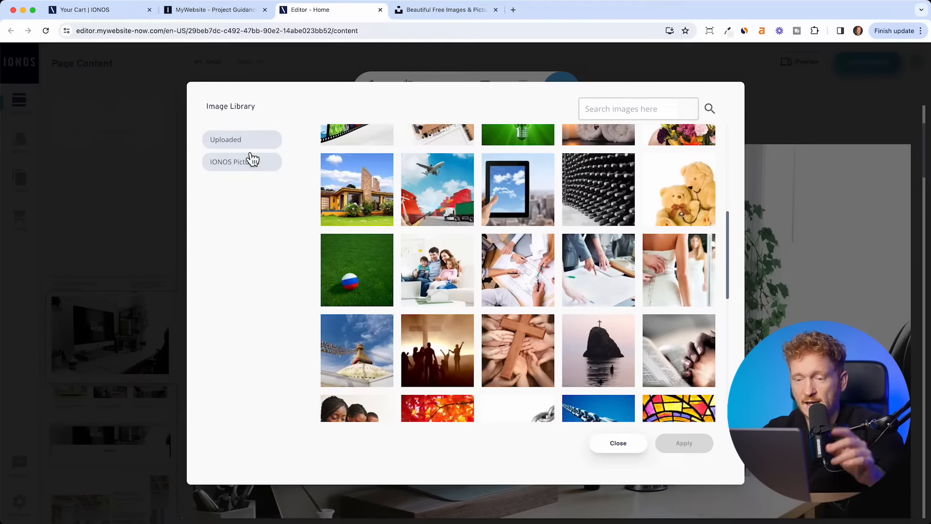
click(237, 143)
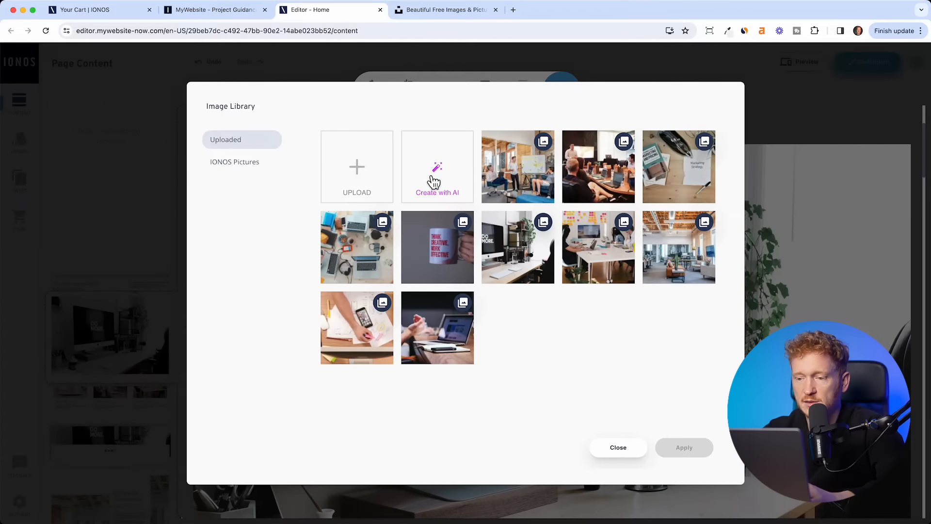
click(448, 186)
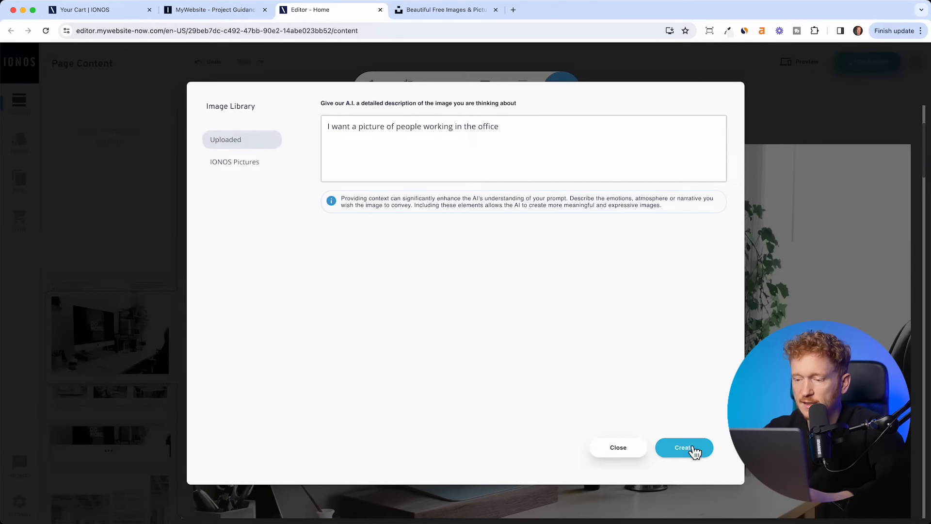
click(694, 448)
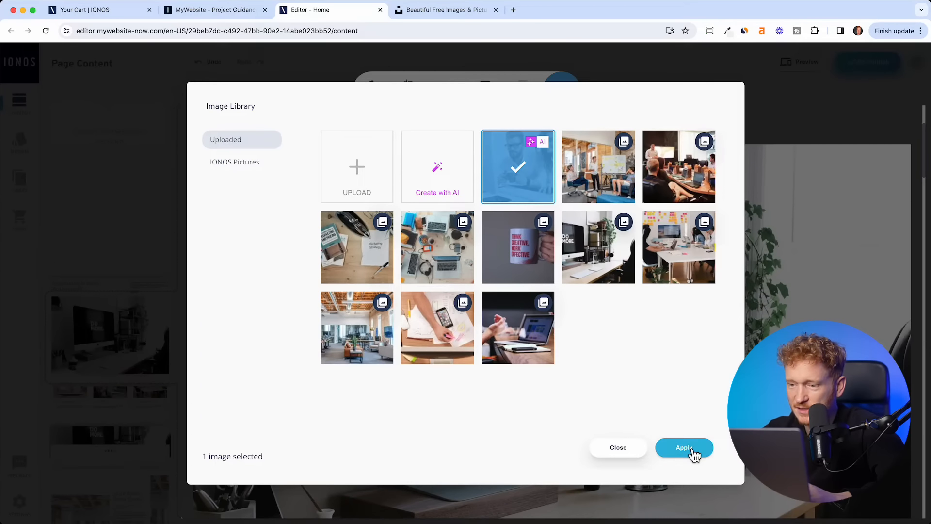
click(690, 453)
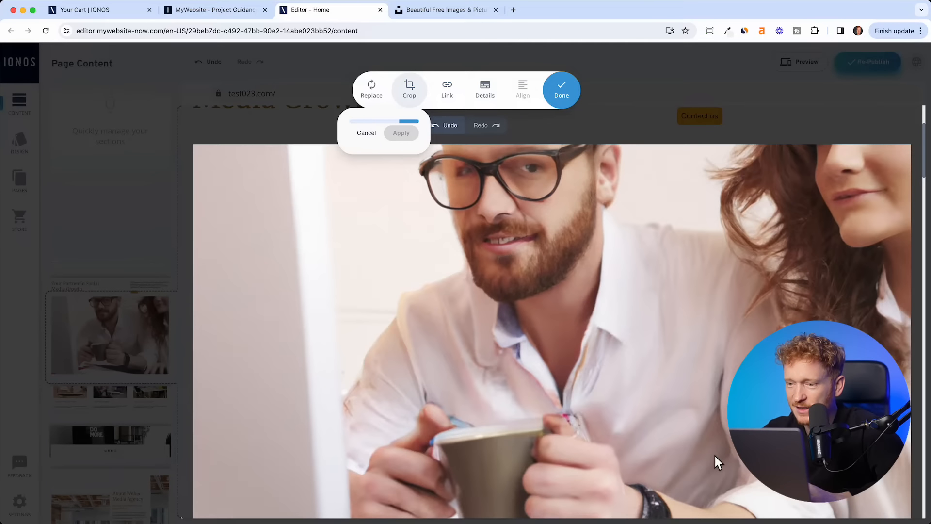
- Swap the AI picture back to the DO MORE desk photo, leaving the crop zoom unchanged
scroll(717, 459, down, 3)
scroll(717, 459, up, 3)
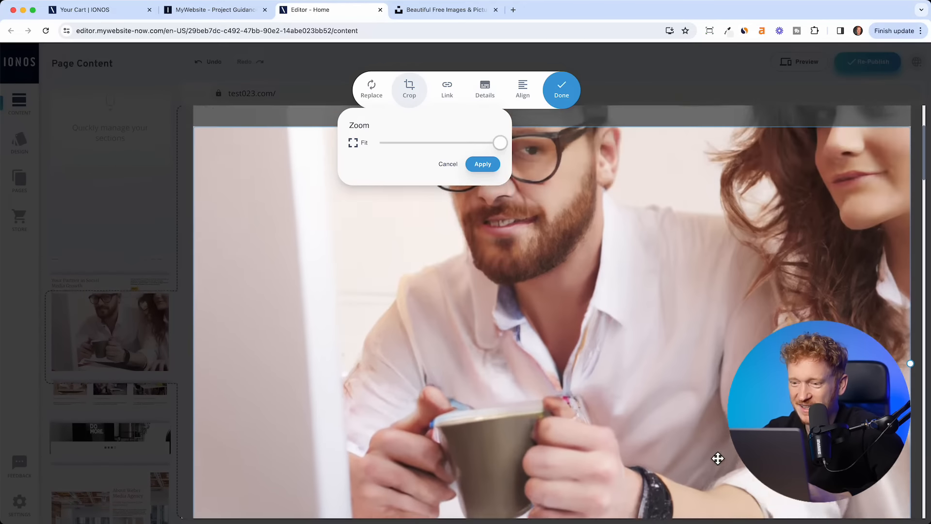
scroll(613, 226, up, 1)
scroll(656, 346, up, 1)
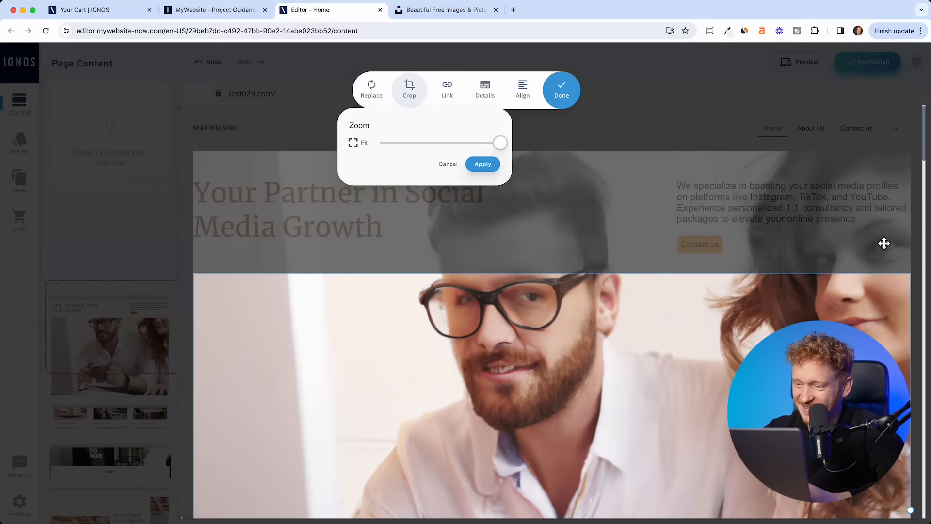
click(448, 167)
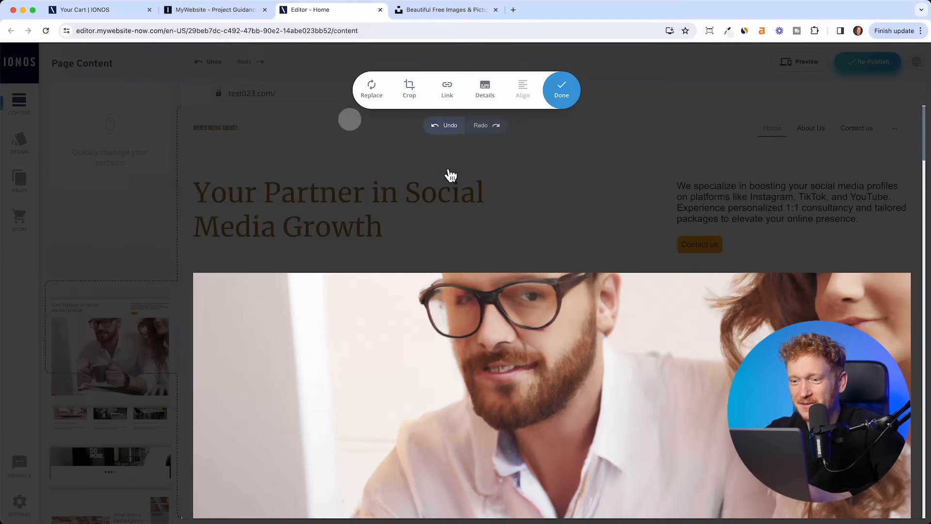
click(382, 100)
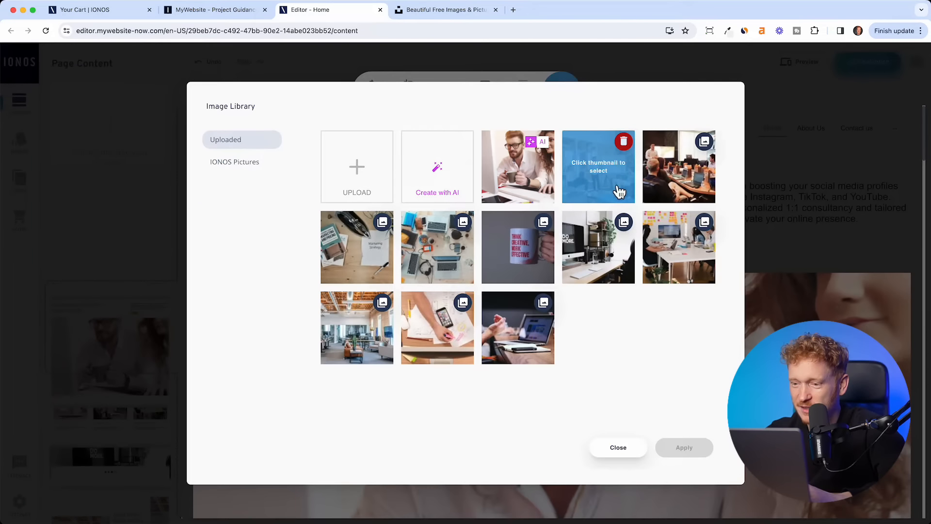
click(630, 260)
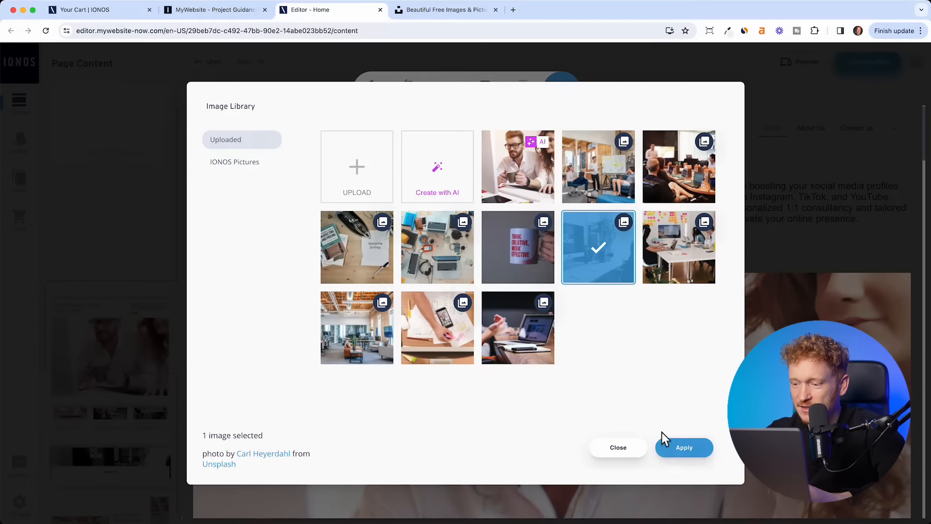
click(684, 447)
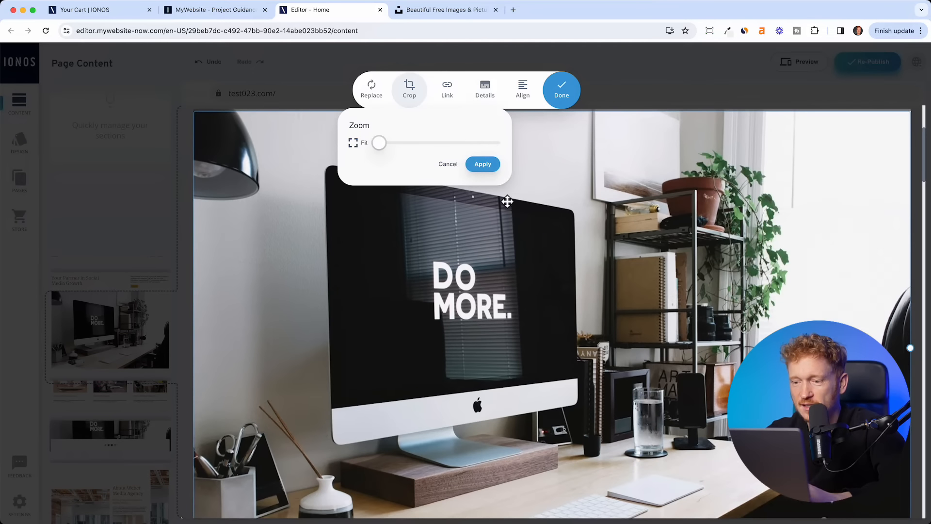
click(448, 165)
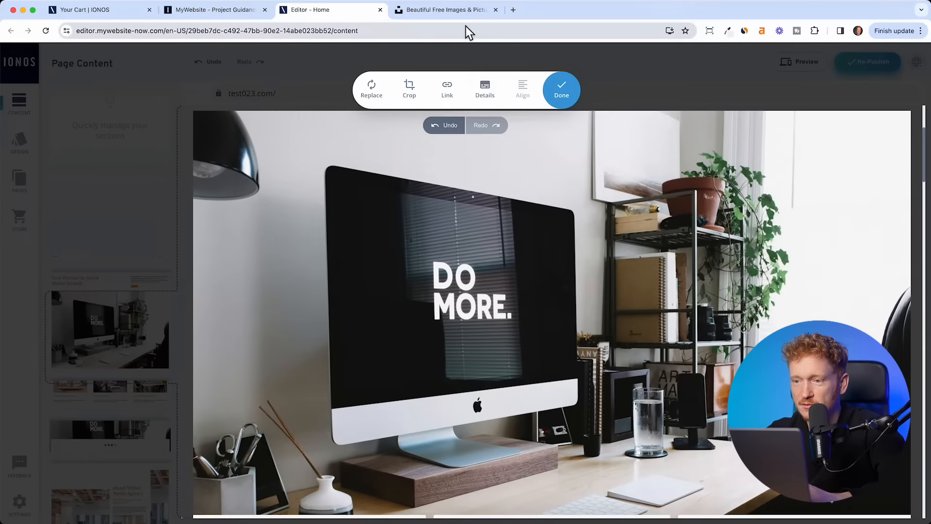
- Search Unsplash for 'agency' and download the free photo of the man at a curved monitor
click(455, 13)
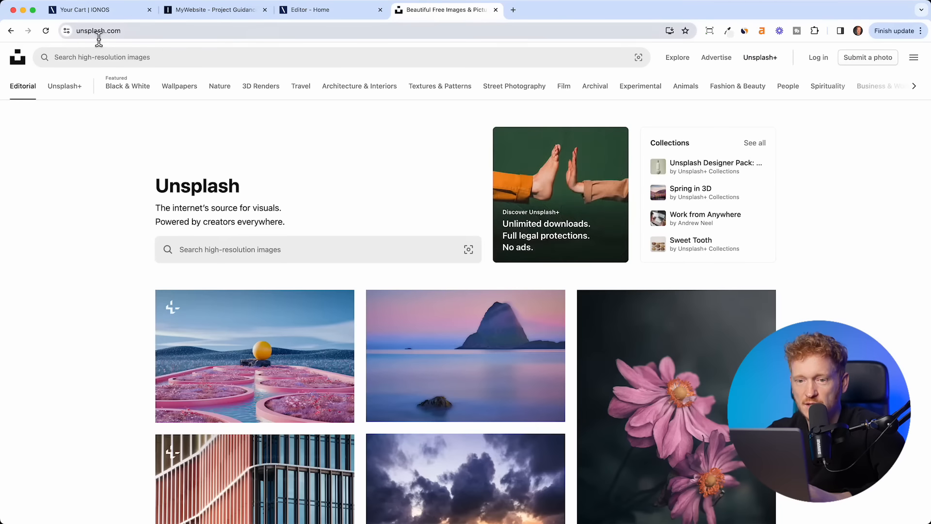
scroll(203, 153, down, 3)
scroll(203, 153, up, 3)
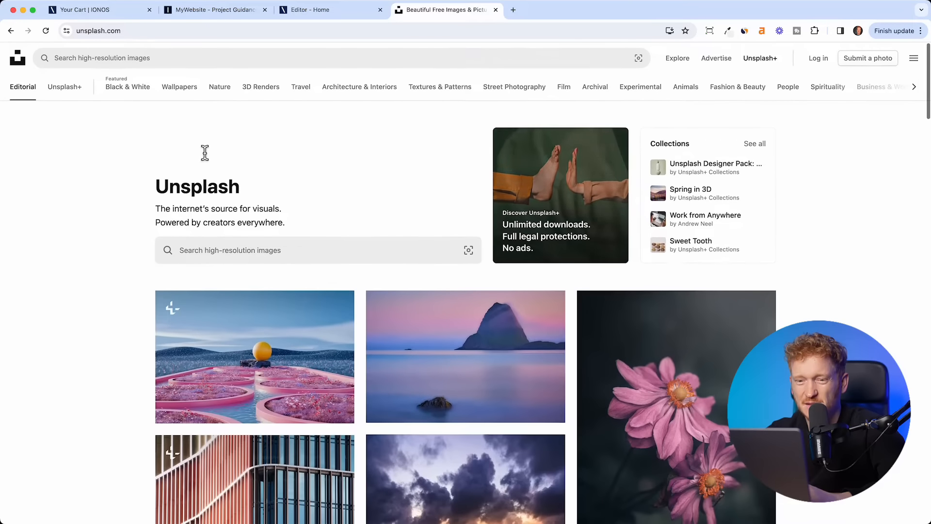
click(248, 255)
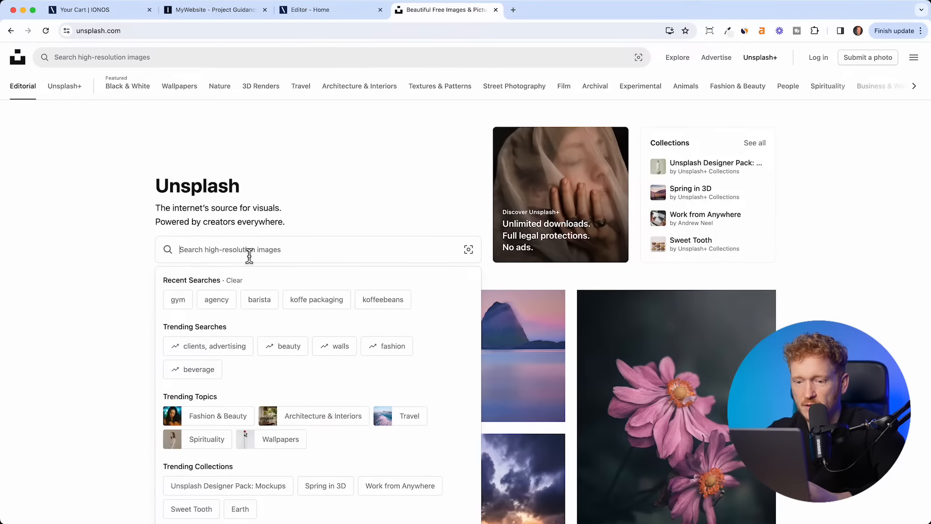
click(216, 299)
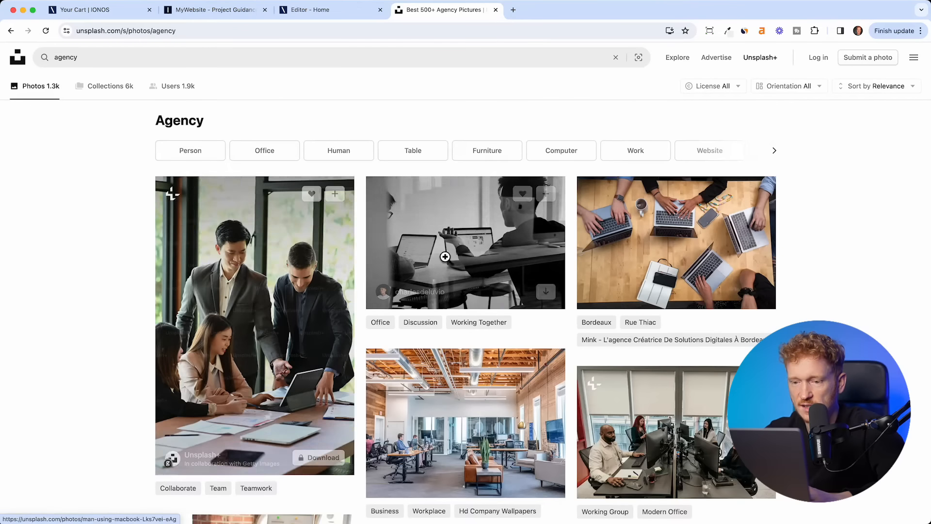
scroll(572, 402, down, 10)
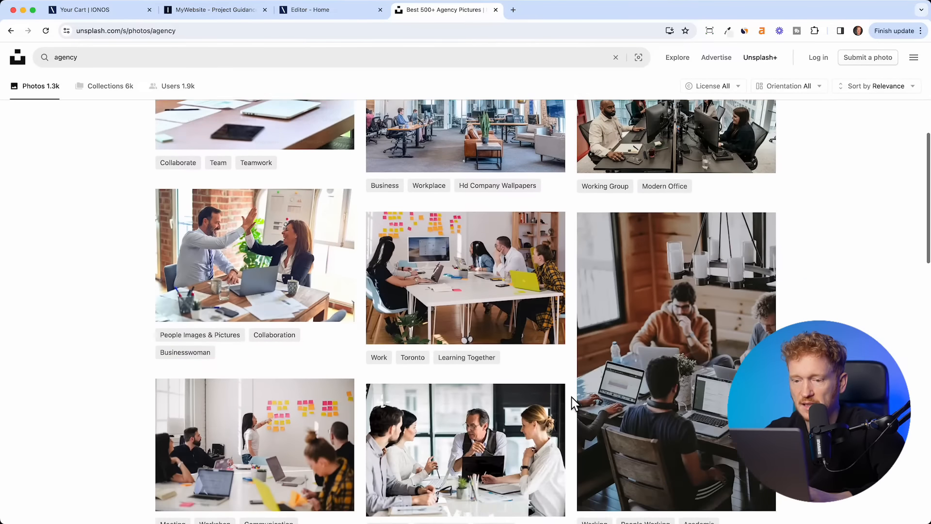
scroll(573, 402, down, 5)
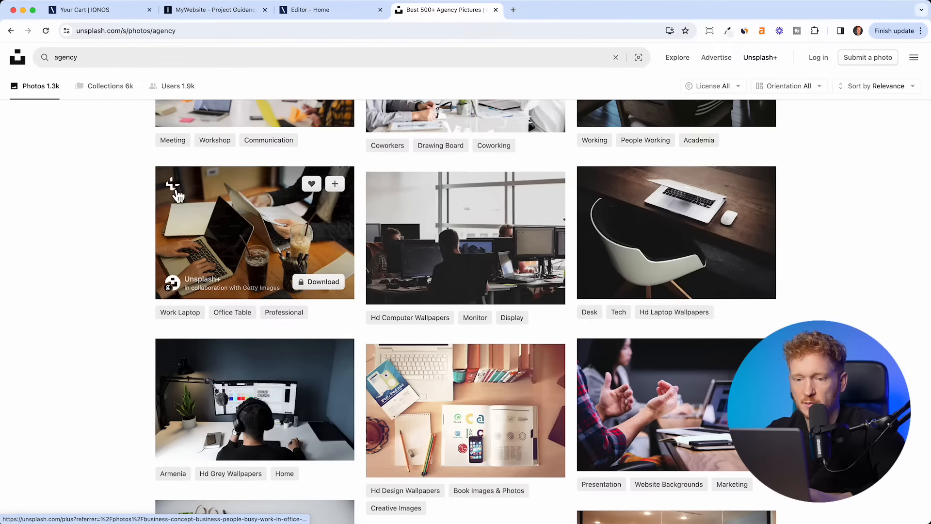
scroll(222, 251, down, 2)
scroll(223, 252, down, 3)
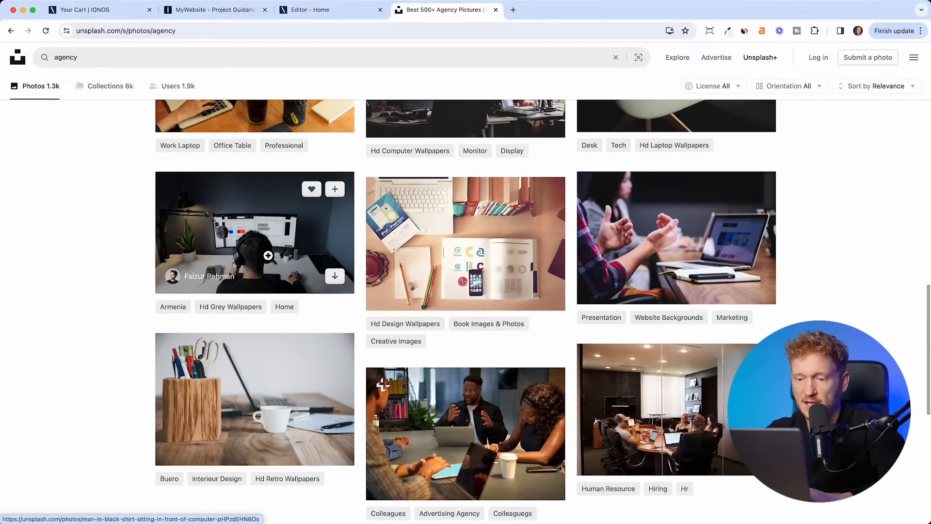
click(237, 231)
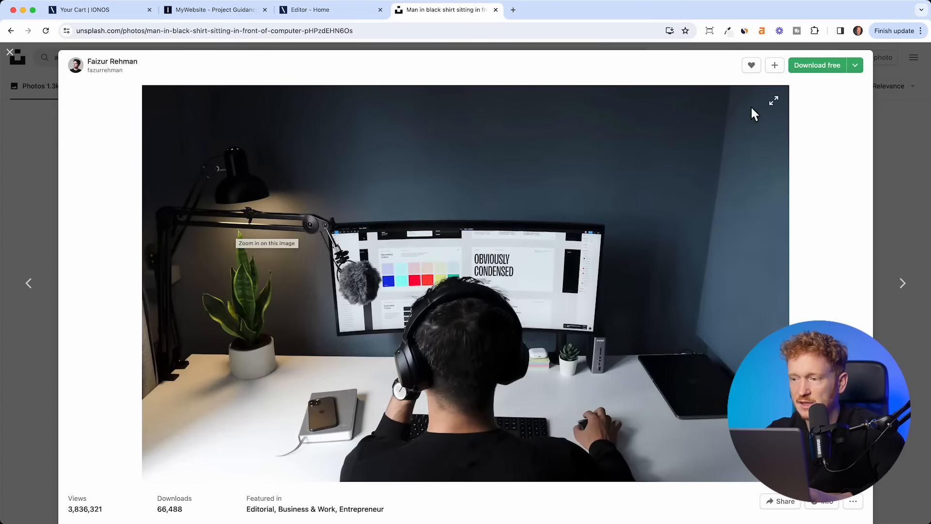
click(811, 66)
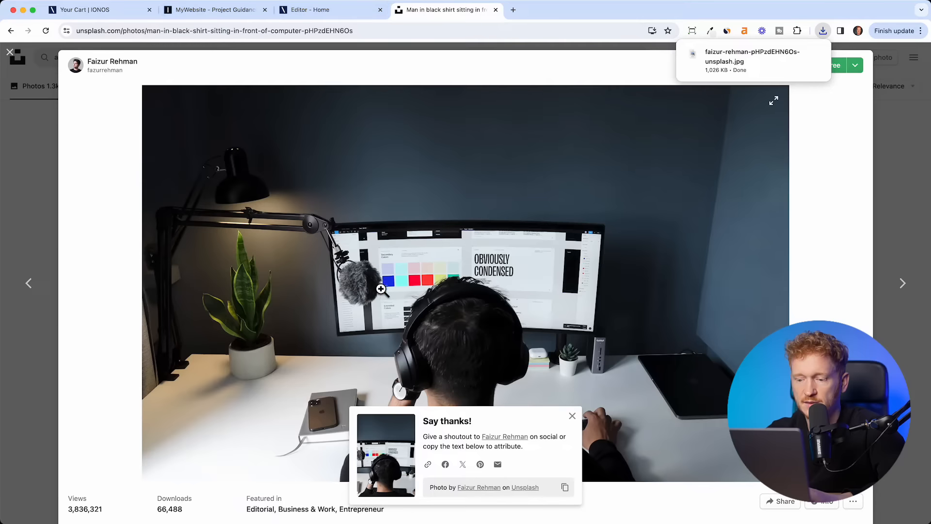
- Back in the website editor, close the hero image toolbar and scroll down toward the social icons
click(210, 12)
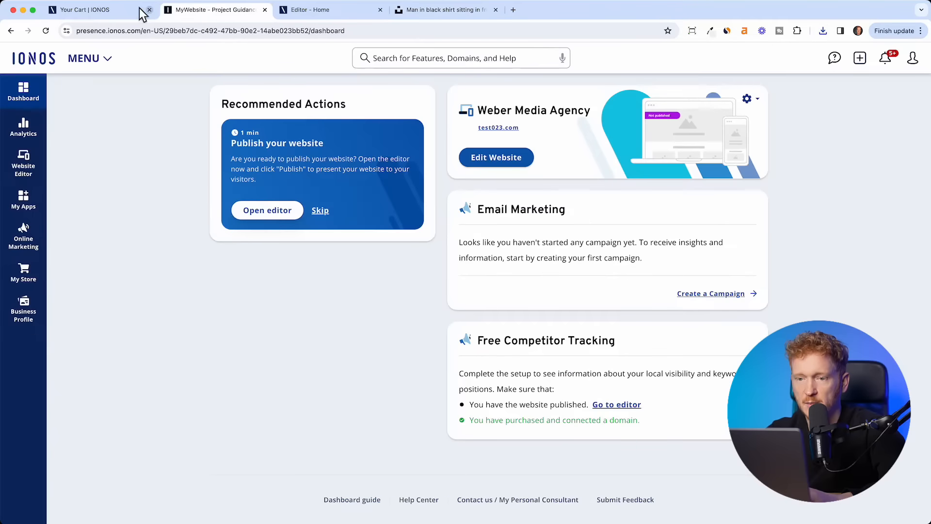
click(120, 12)
click(319, 11)
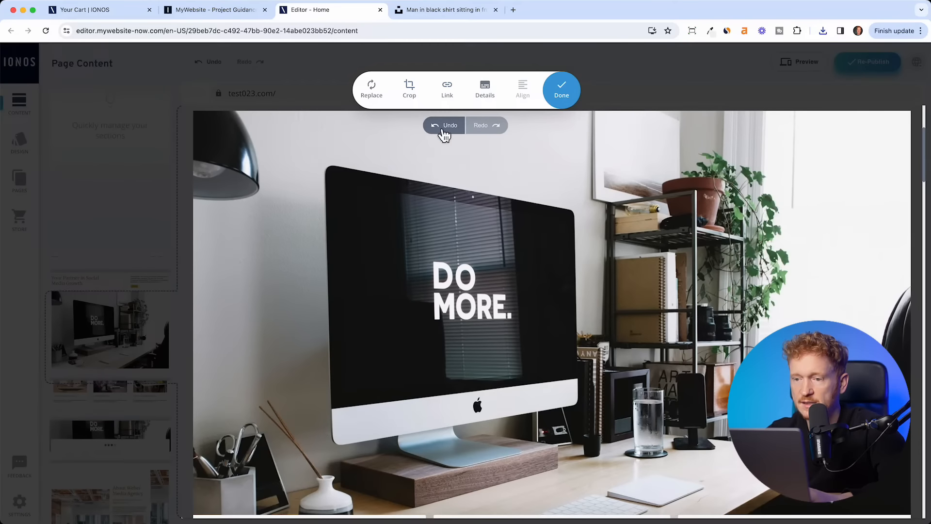
click(561, 91)
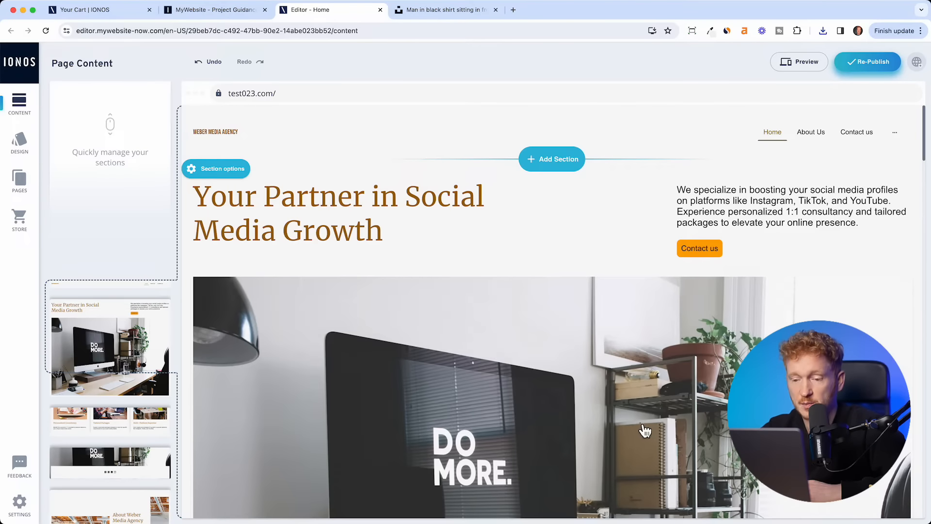
scroll(638, 426, down, 6)
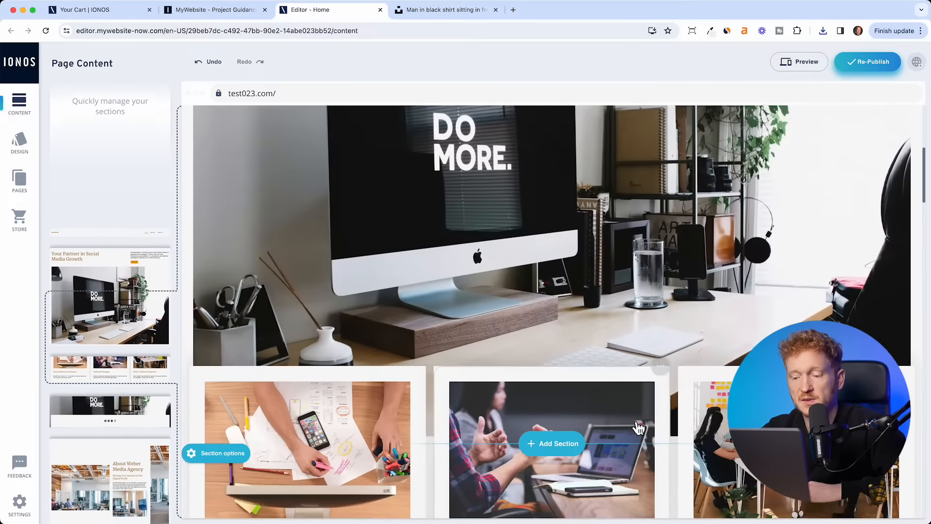
scroll(638, 427, down, 4)
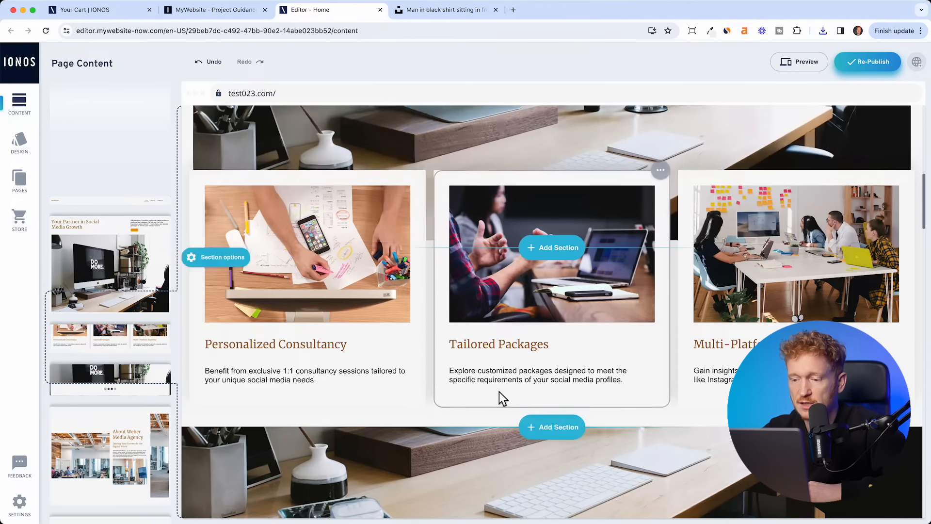
scroll(499, 392, down, 2)
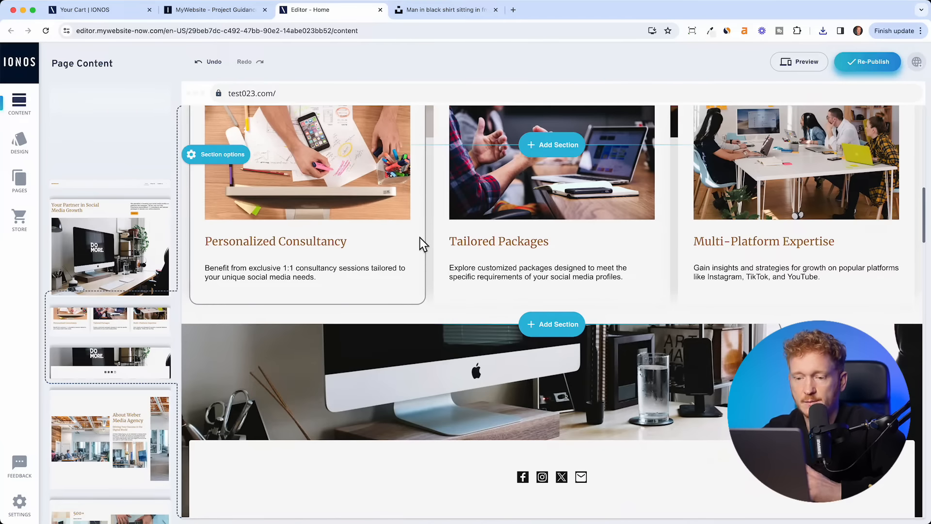
scroll(421, 241, down, 4)
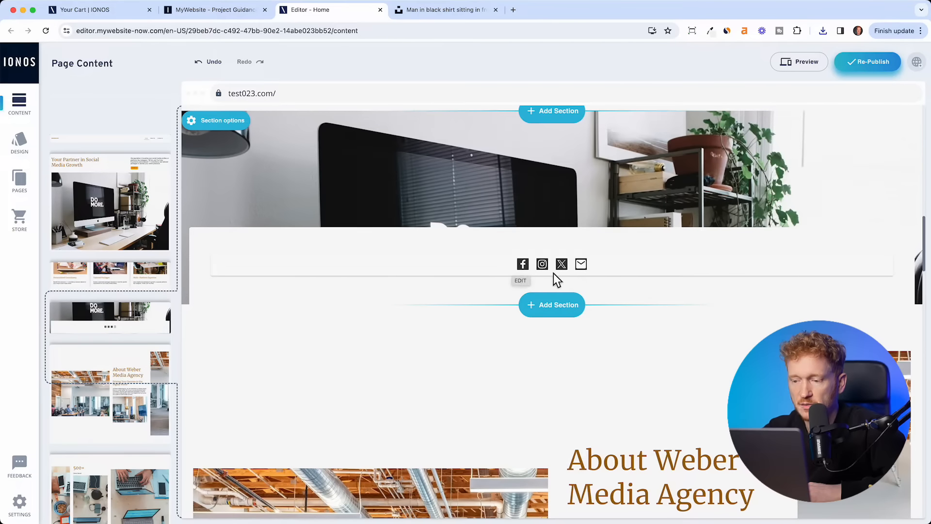
- Turn on the TikTok link and set the social icons strip to size L
click(538, 271)
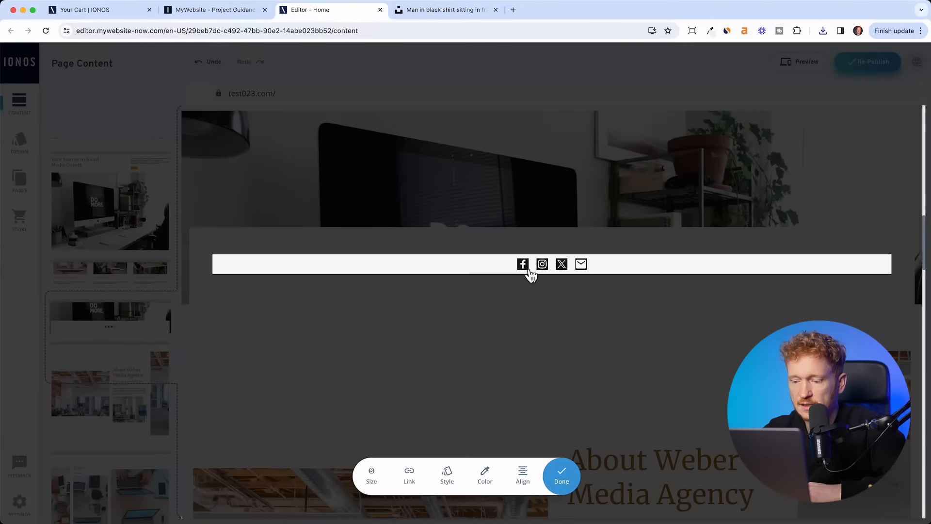
click(410, 478)
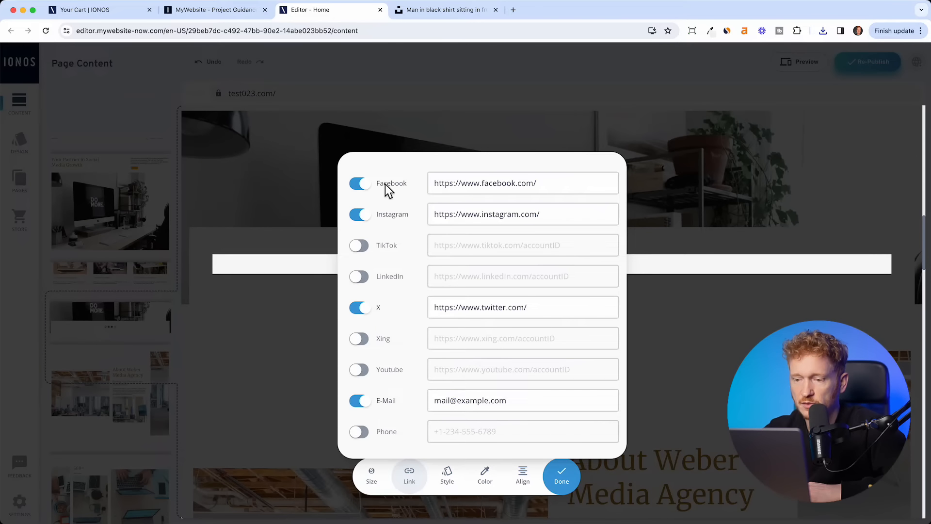
click(362, 247)
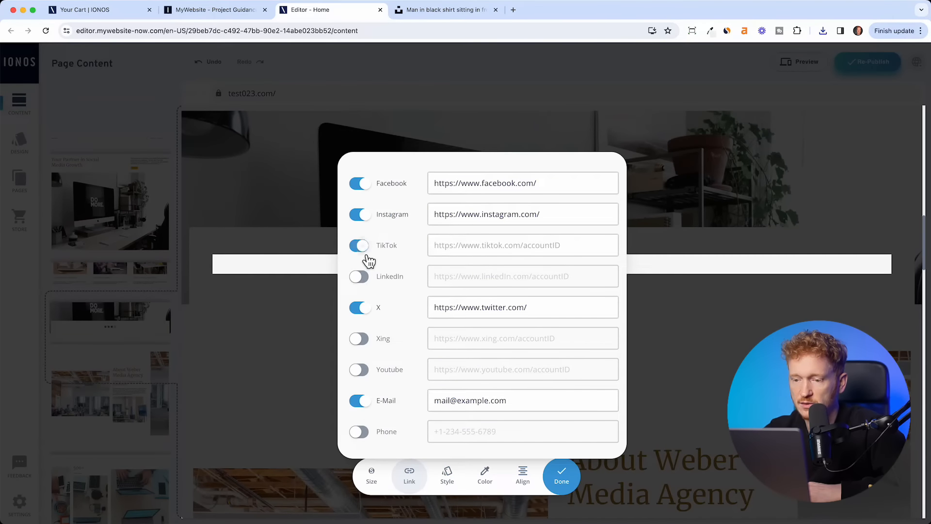
click(372, 477)
click(374, 480)
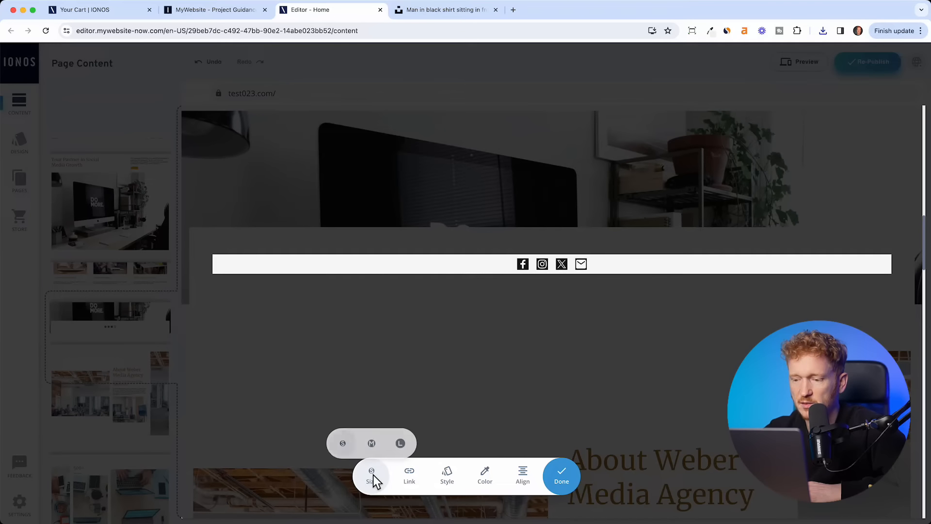
click(406, 448)
click(562, 478)
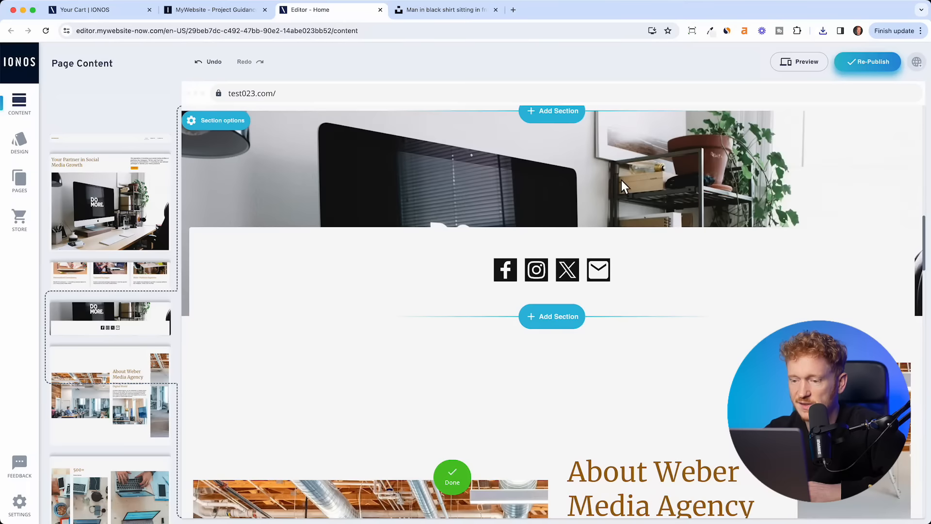
scroll(556, 301, down, 8)
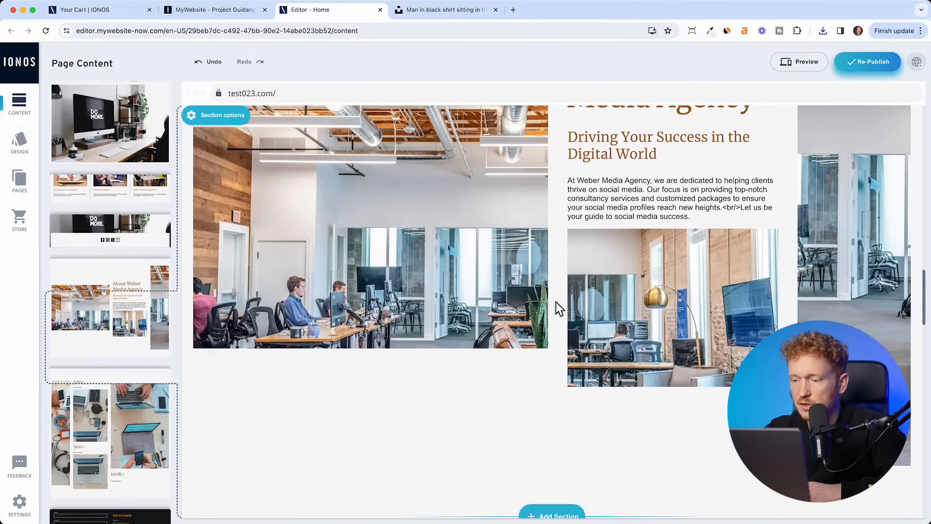
scroll(556, 301, down, 15)
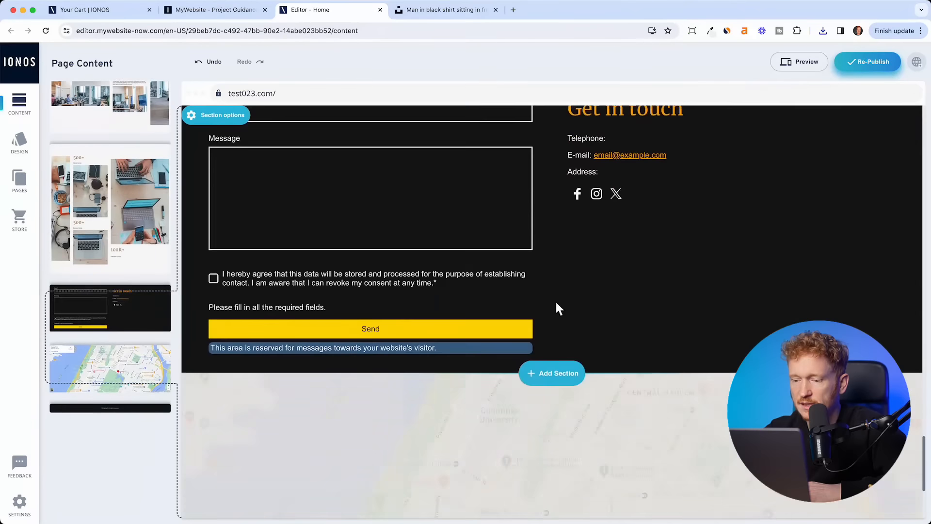
scroll(556, 301, up, 4)
scroll(557, 300, down, 1)
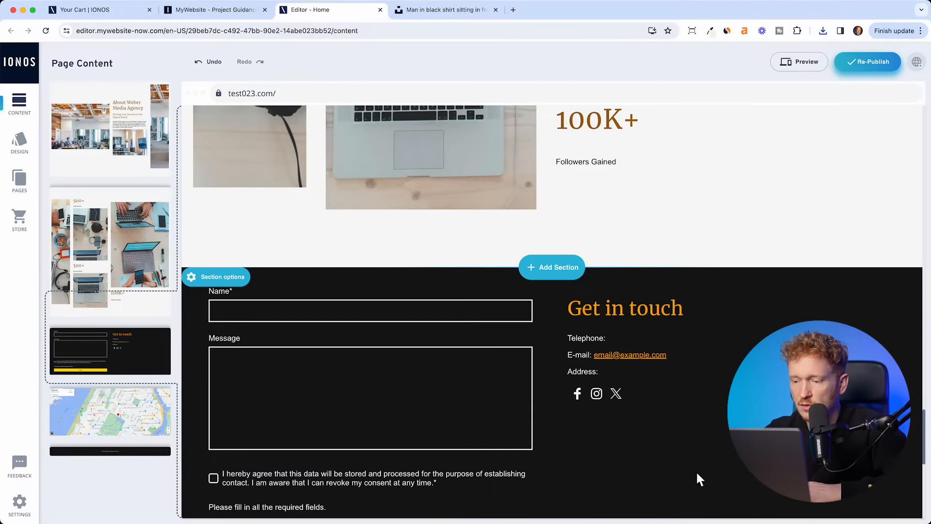
scroll(697, 473, down, 3)
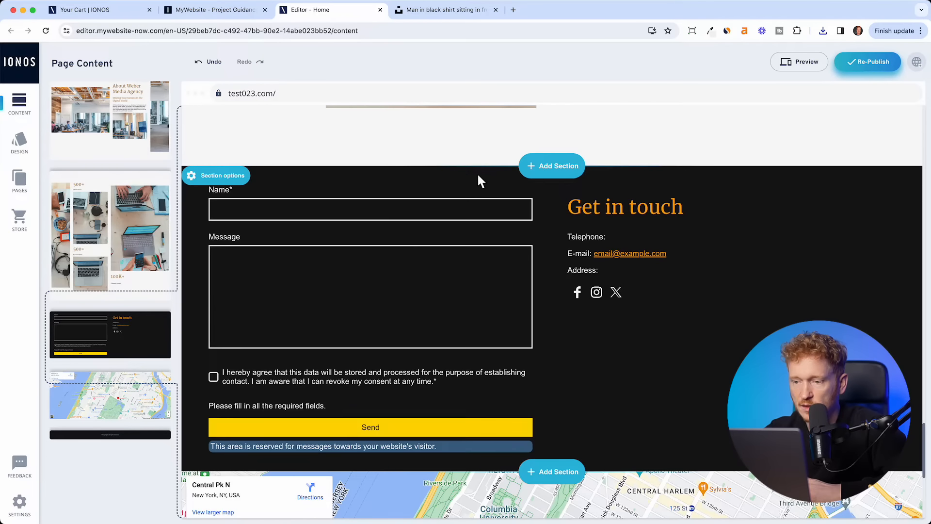
- Set the contact form's destination e-mail to the agency's contact address so messages arrive
click(477, 186)
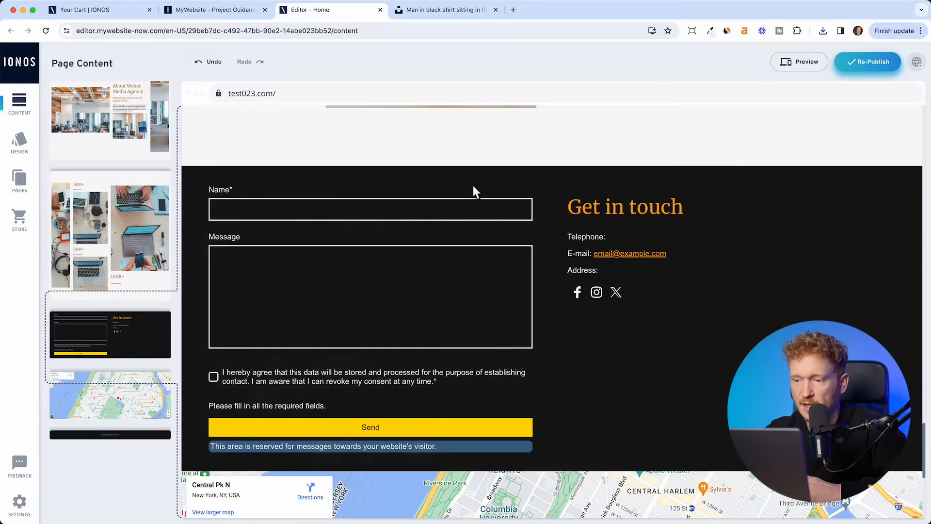
click(276, 217)
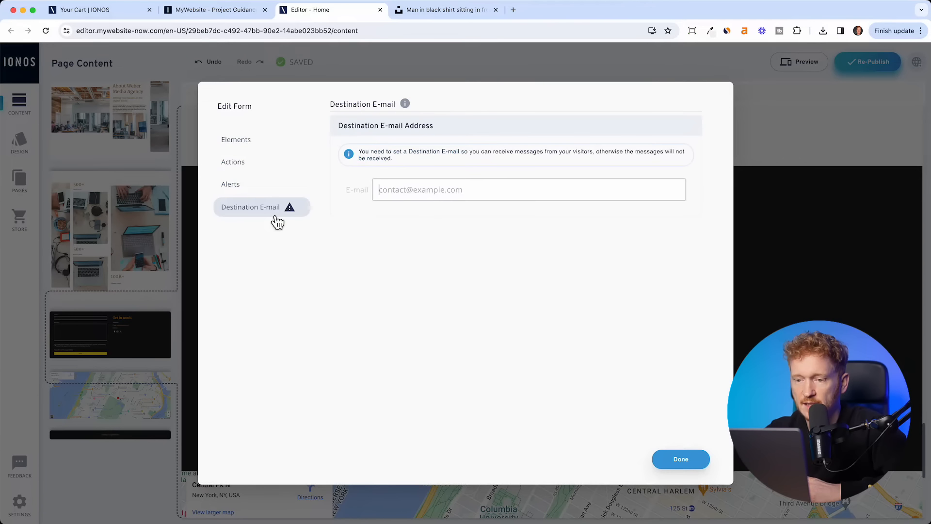
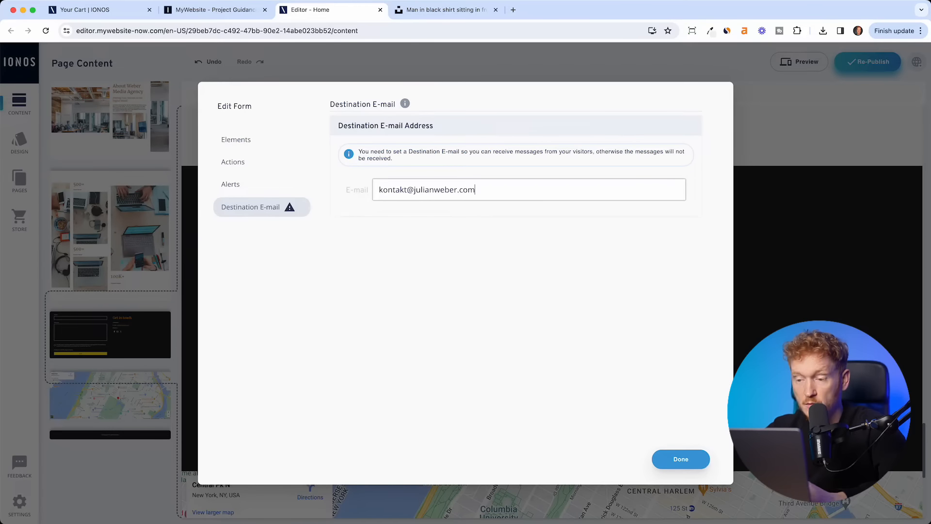
click(660, 457)
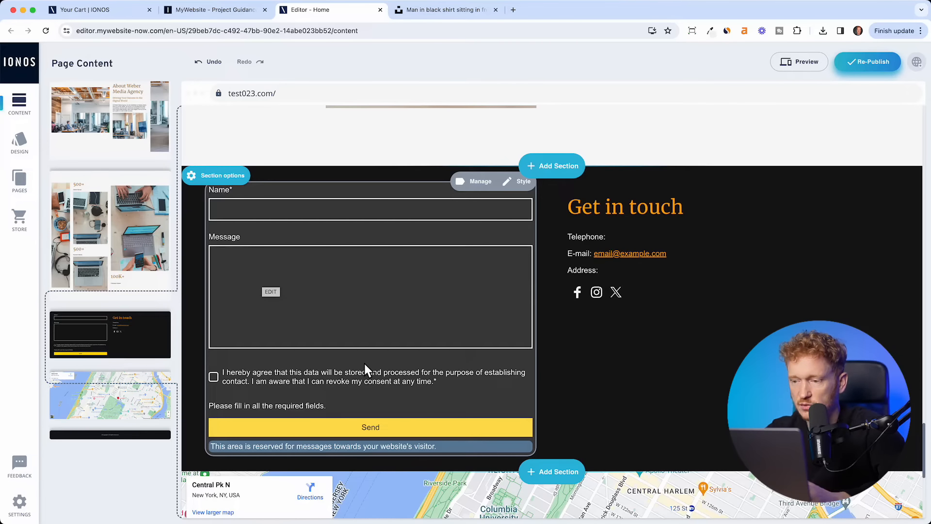
click(626, 246)
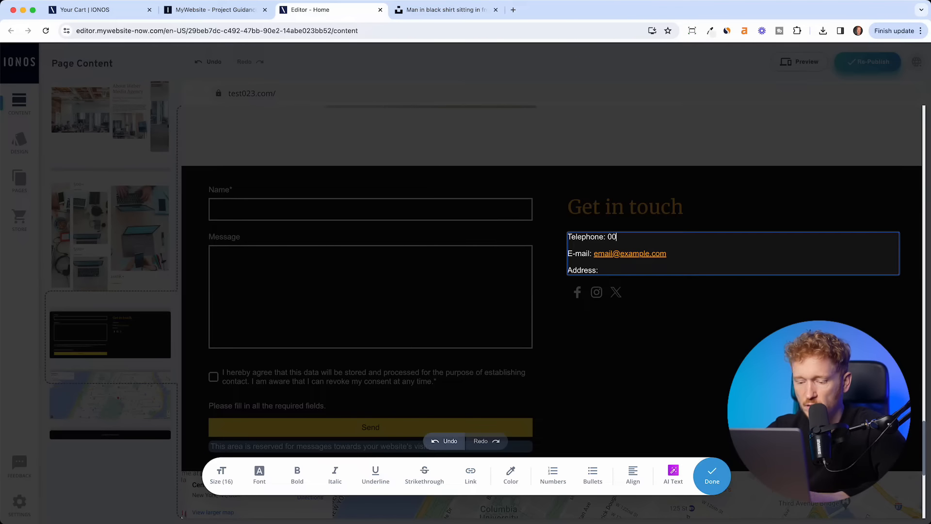
- Finish the telephone line and paste the agency's e-mail address over the sample address
click(737, 309)
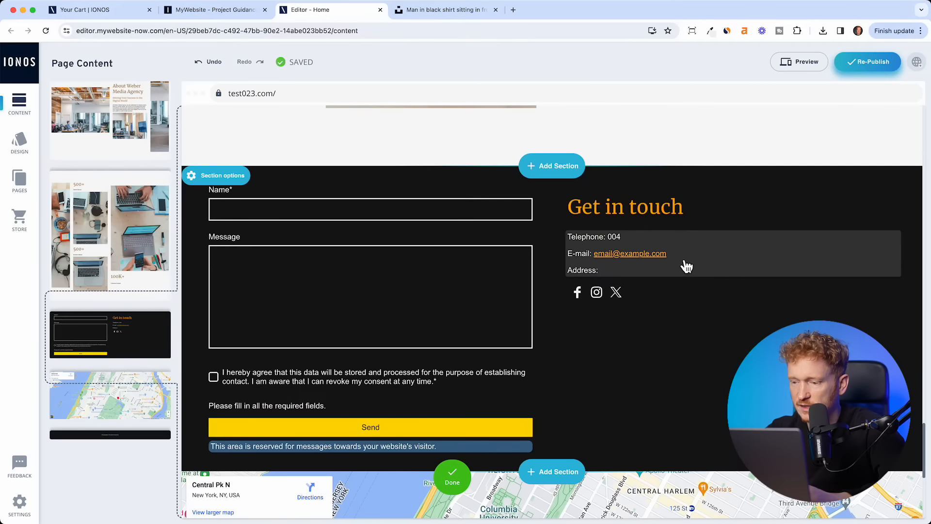
click(675, 257)
drag(670, 259, 595, 260)
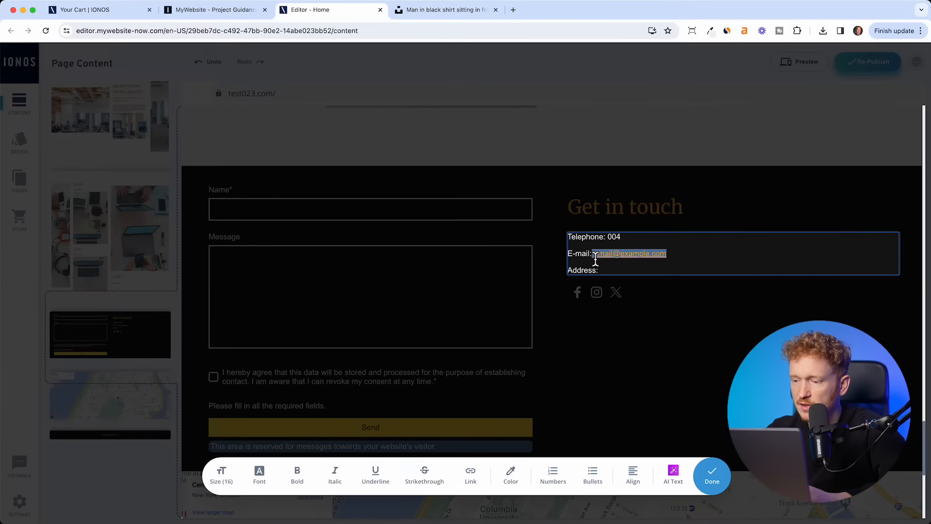
key(super+v)
- Make the new address an e-mail link and finish editing the contact details
drag(686, 259, 617, 259)
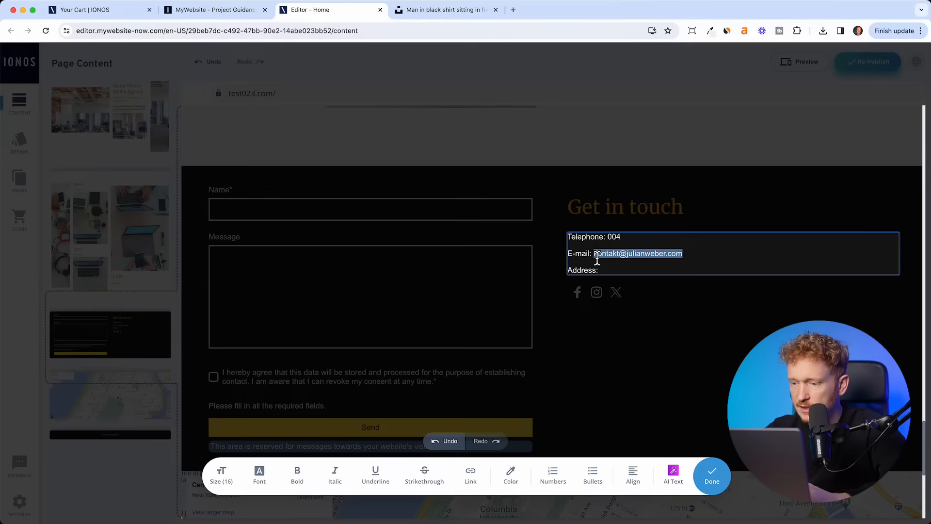
click(470, 473)
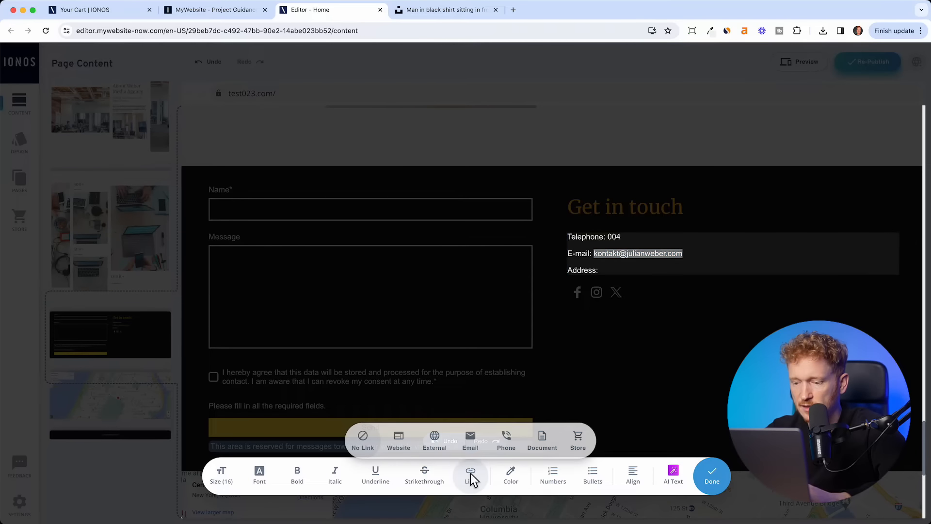
click(471, 441)
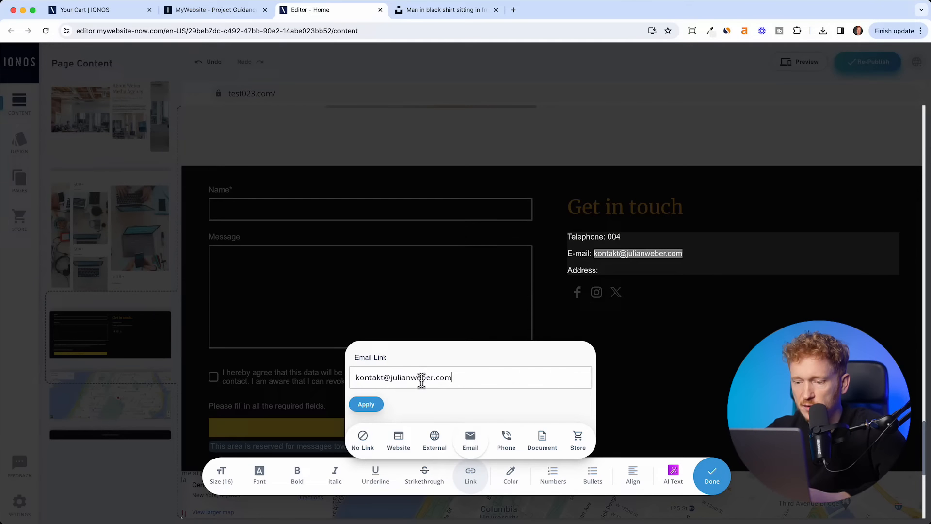
click(365, 407)
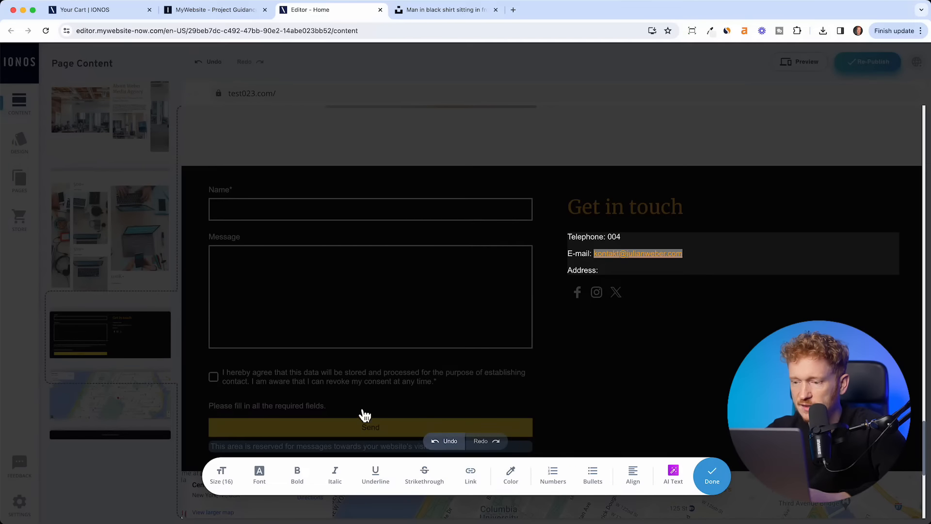
click(723, 300)
scroll(620, 281, down, 6)
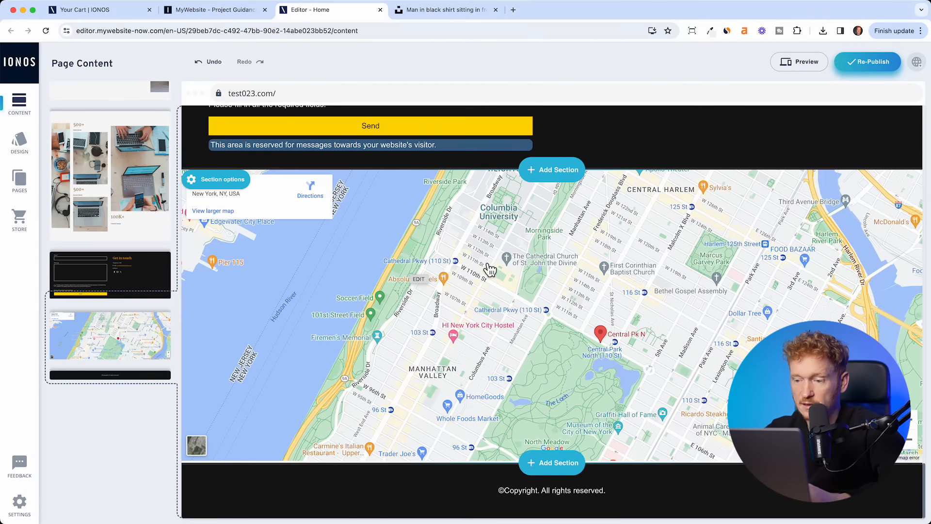
- Search the map address for 'Big Apple New York' and pin 'New York, New York'
click(490, 269)
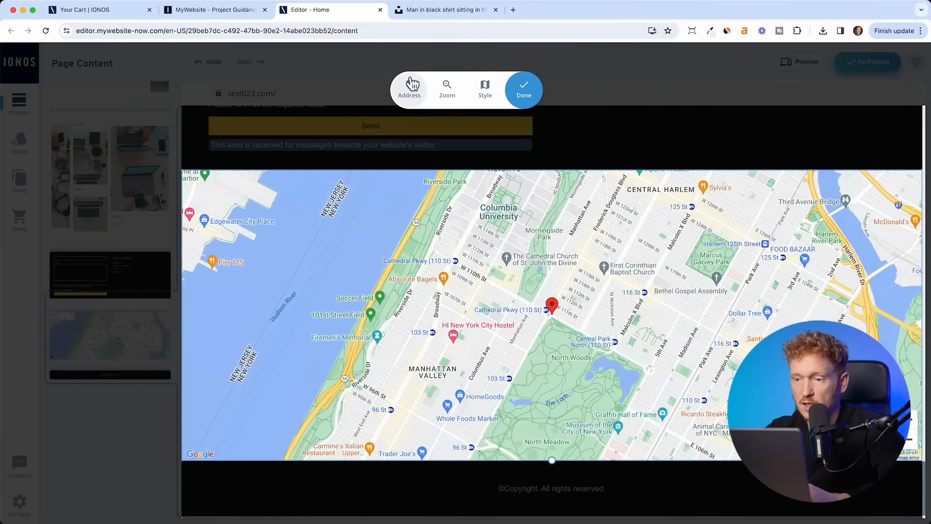
click(417, 96)
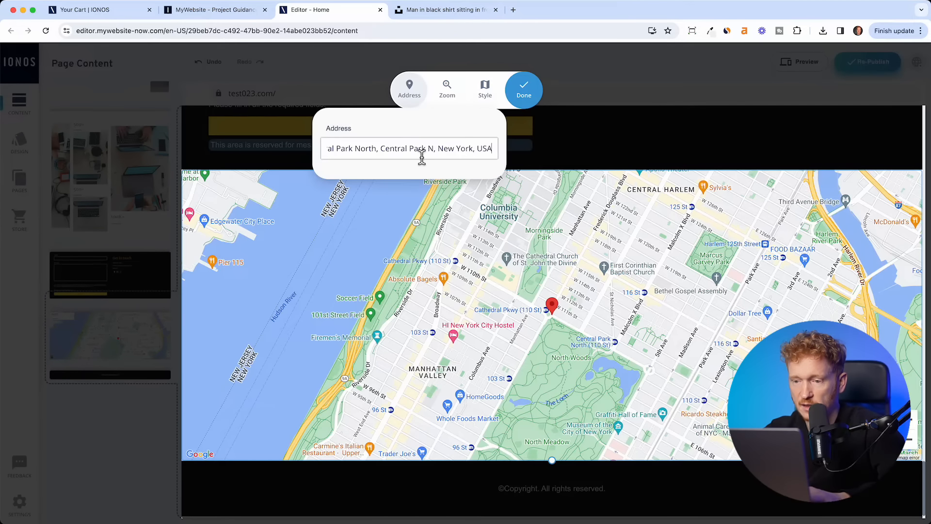
triple_click(422, 156)
text(Big)
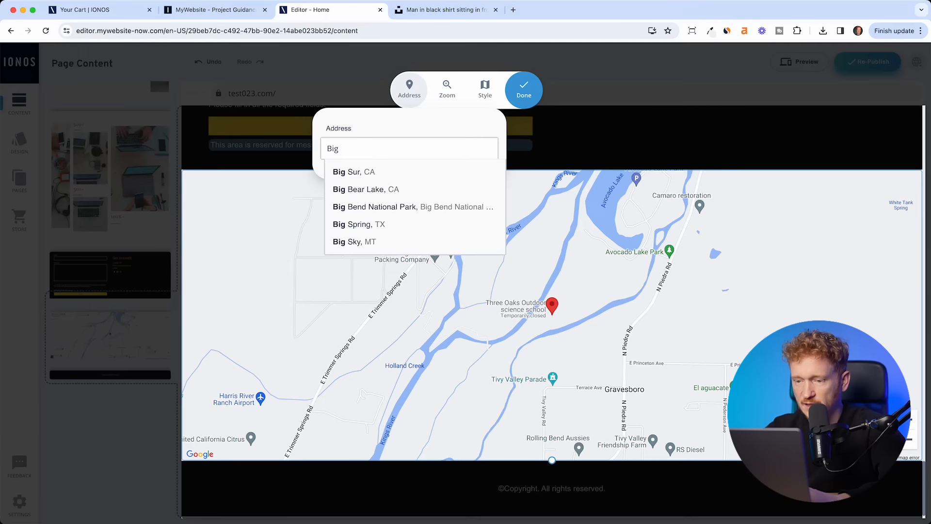
text( Apple New York)
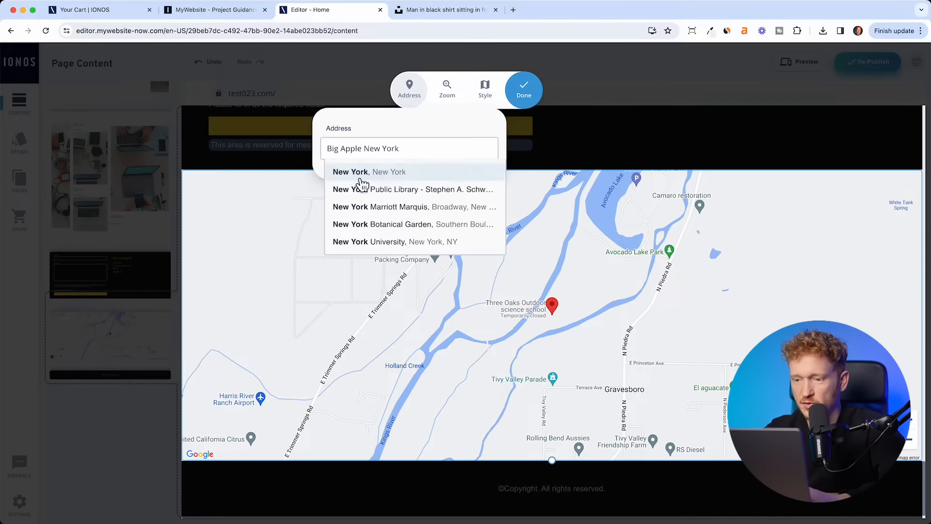
click(356, 177)
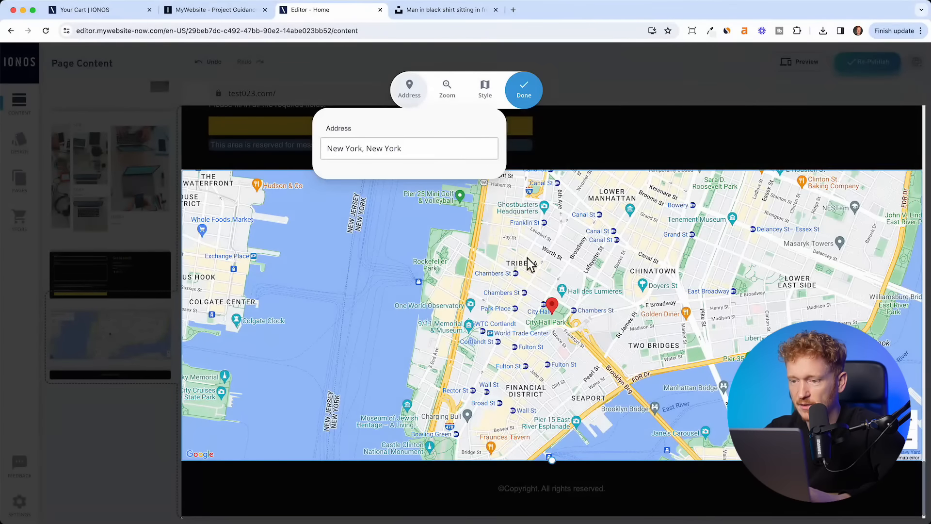
click(534, 90)
scroll(554, 293, up, 10)
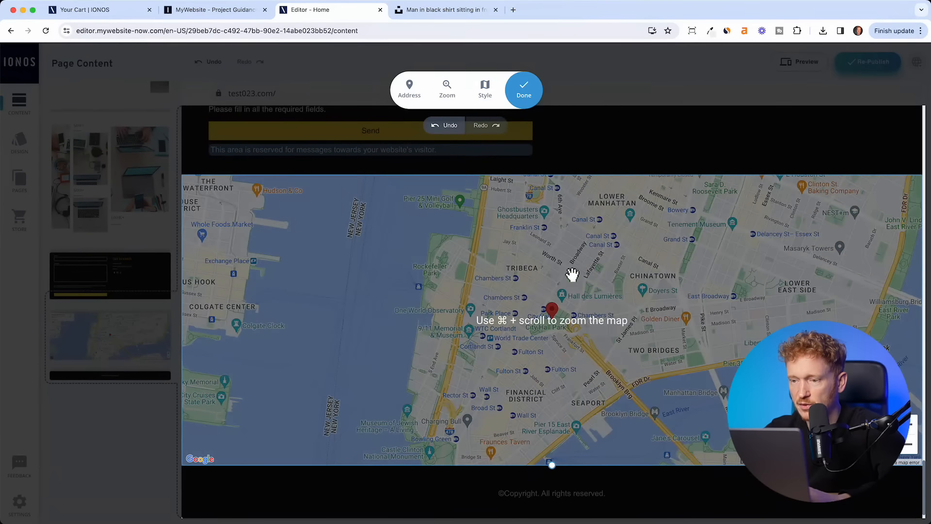
scroll(554, 299, up, 15)
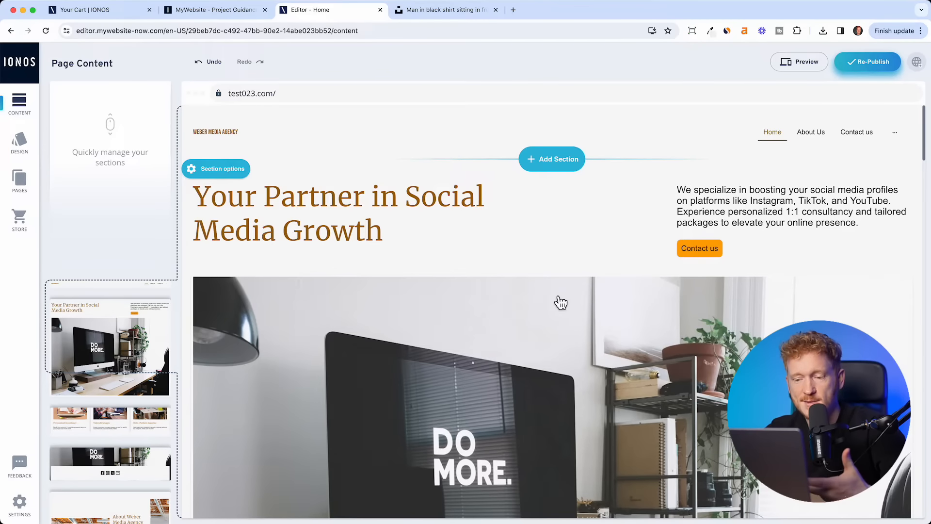
- Scroll to the social icons section and add a new section beneath it
scroll(561, 302, down, 10)
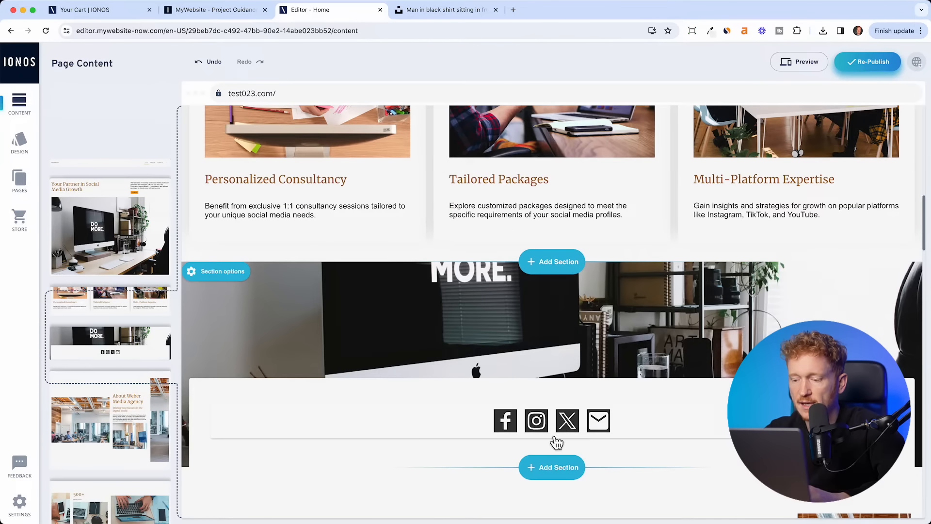
scroll(555, 438, down, 2)
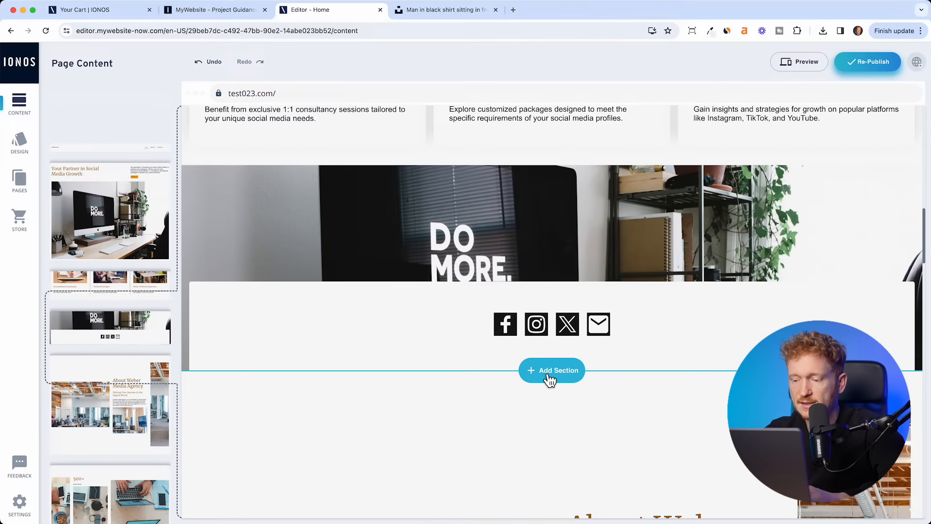
click(549, 376)
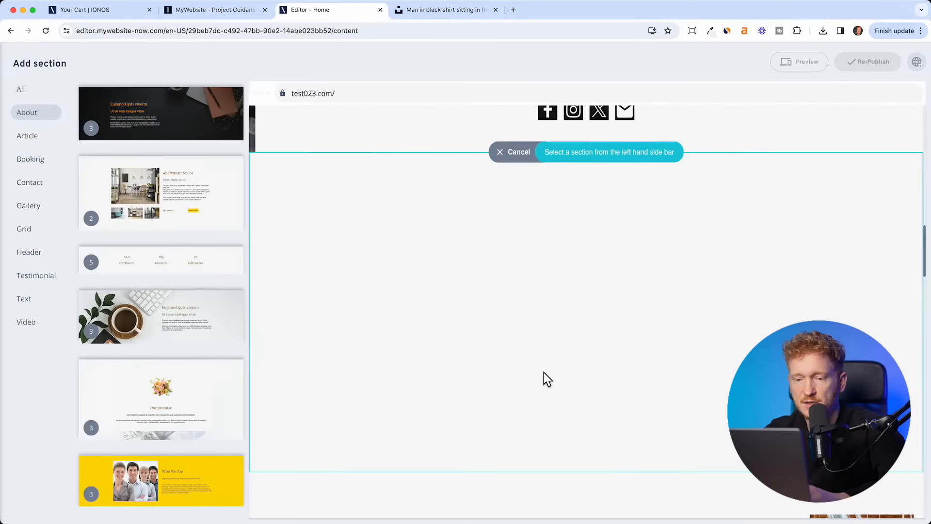
- Browse All templates and insert the dark desk-photo 'Euismod quis viverra' section
click(27, 93)
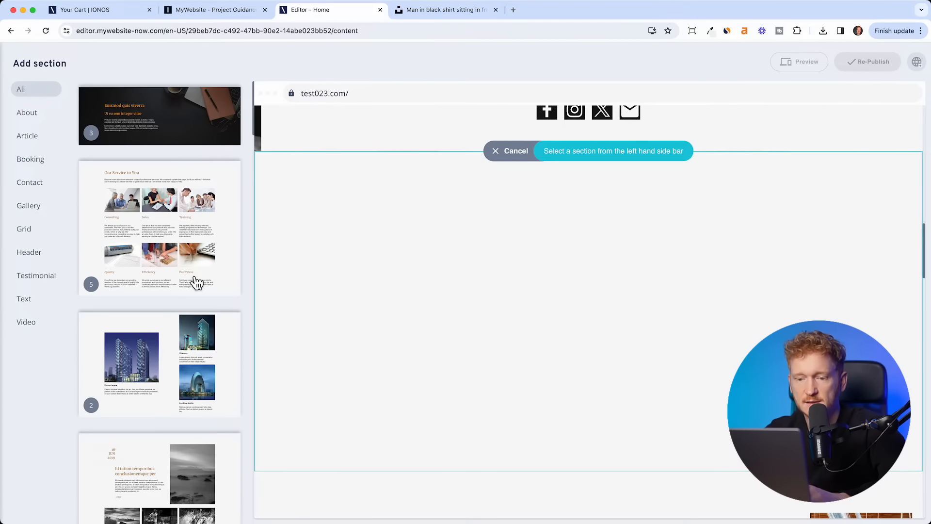
scroll(196, 282, down, 2)
scroll(173, 276, down, 15)
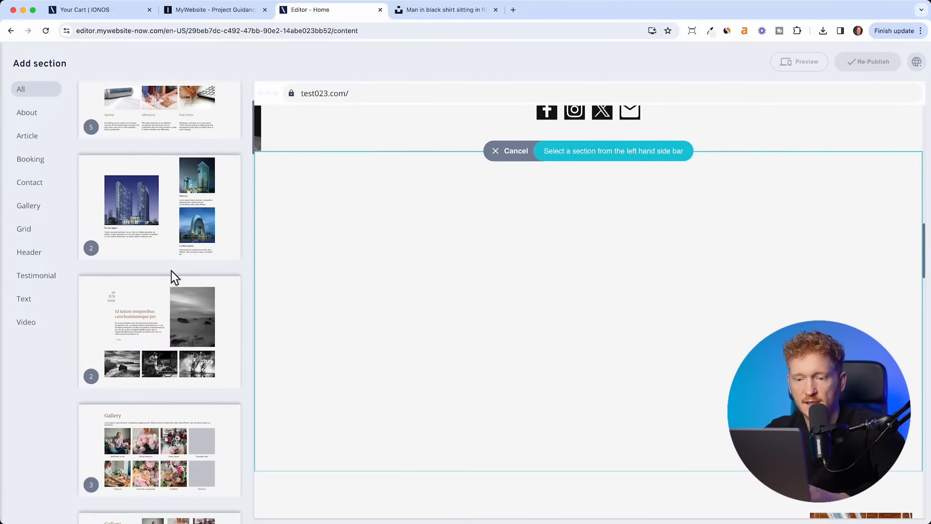
scroll(125, 192, down, 3)
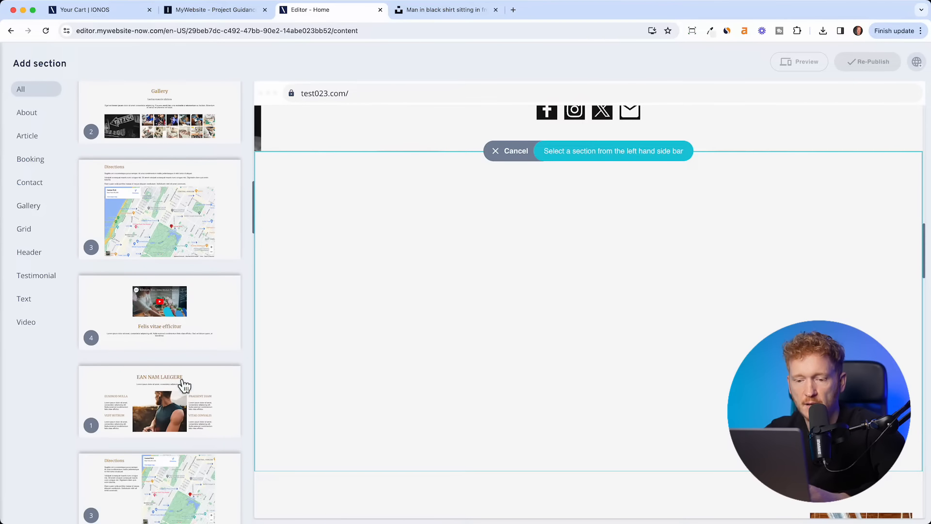
scroll(179, 241, down, 4)
scroll(207, 365, down, 10)
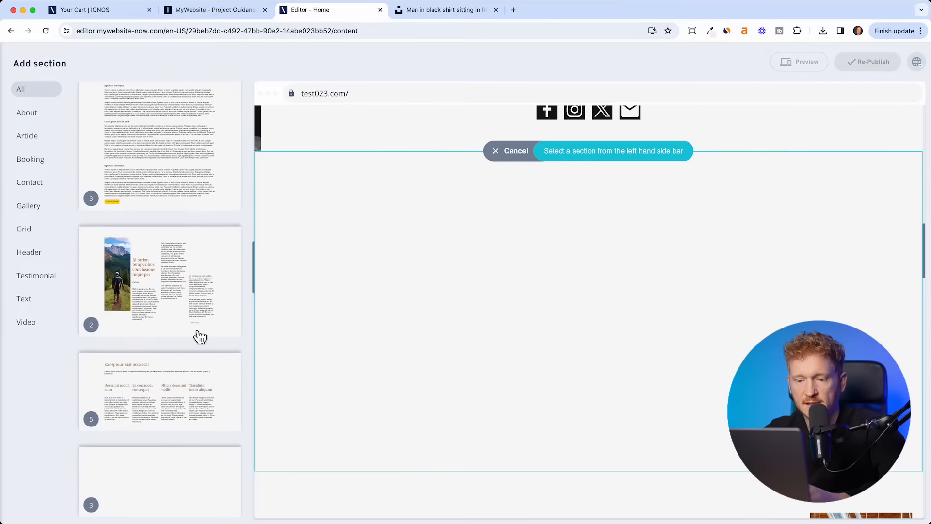
scroll(169, 378, down, 15)
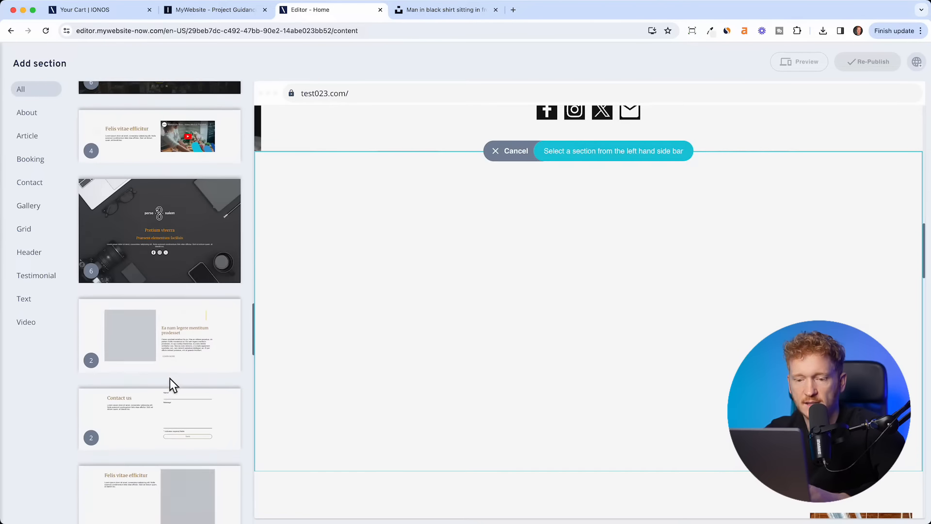
scroll(175, 386, down, 15)
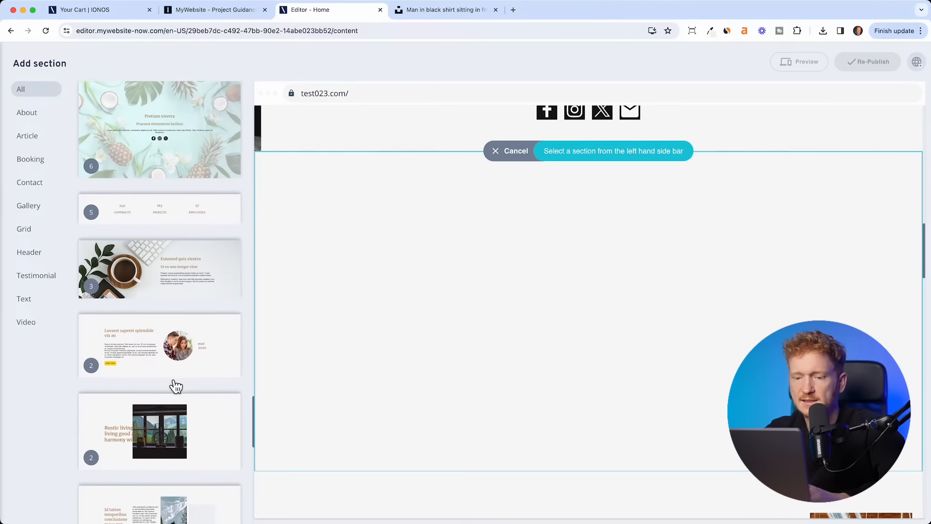
scroll(172, 383, down, 10)
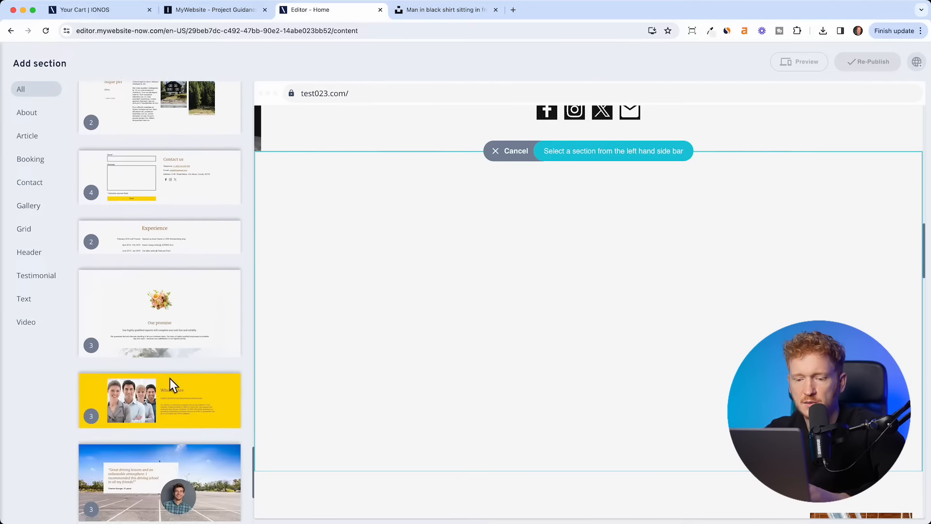
scroll(176, 387, down, 10)
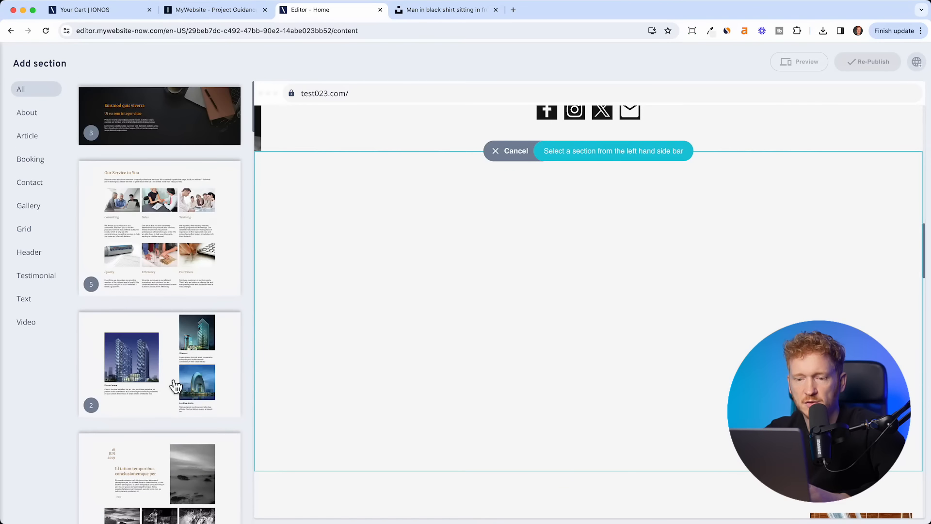
click(183, 136)
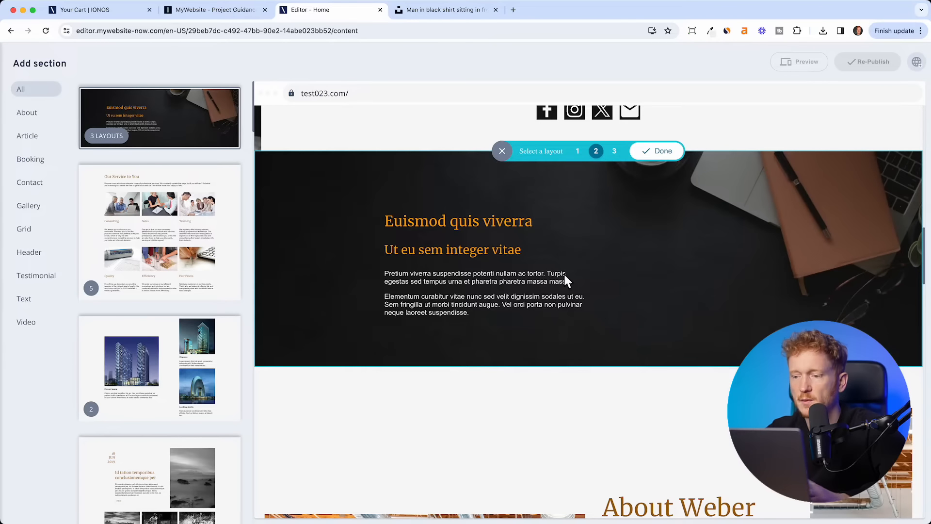
scroll(693, 124, up, 2)
scroll(693, 124, down, 6)
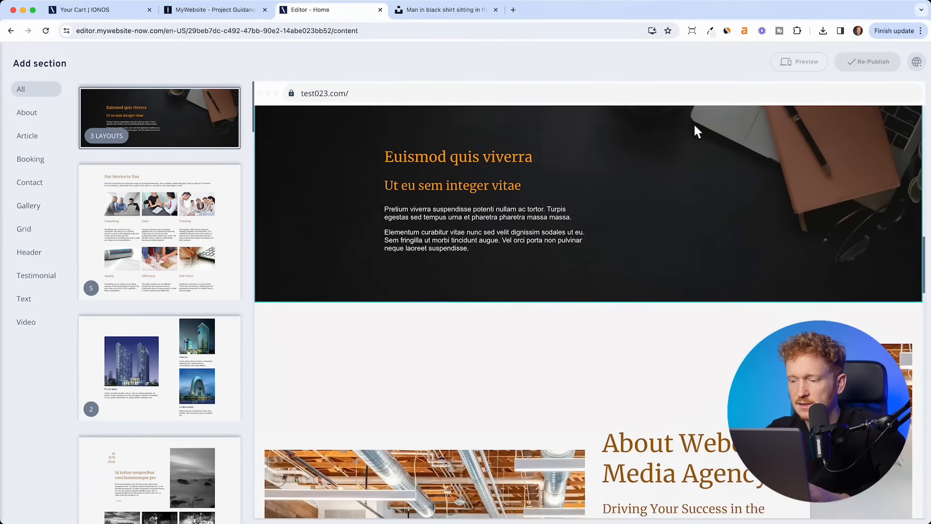
scroll(665, 436, up, 6)
scroll(475, 427, down, 2)
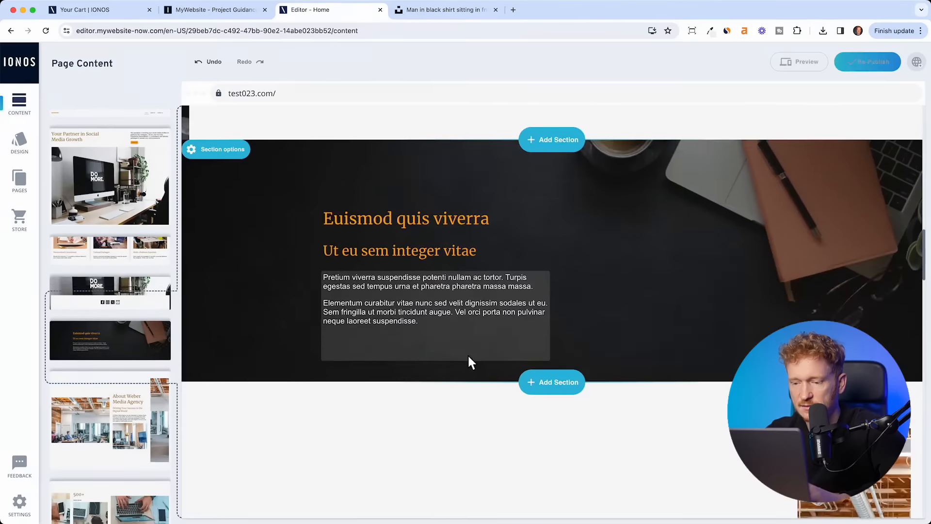
- Select the new section's paragraph text, leave it unchanged, and select the dark section
click(468, 355)
drag(449, 275, 323, 208)
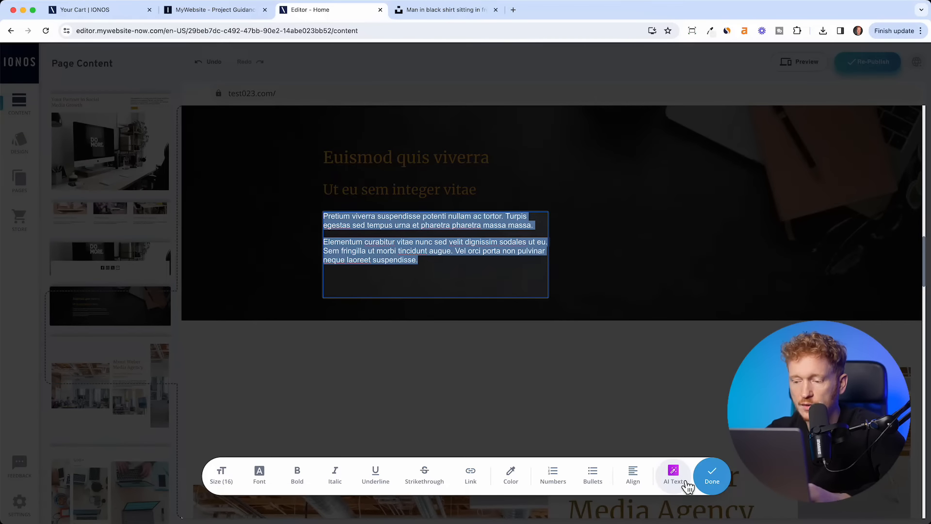
click(688, 286)
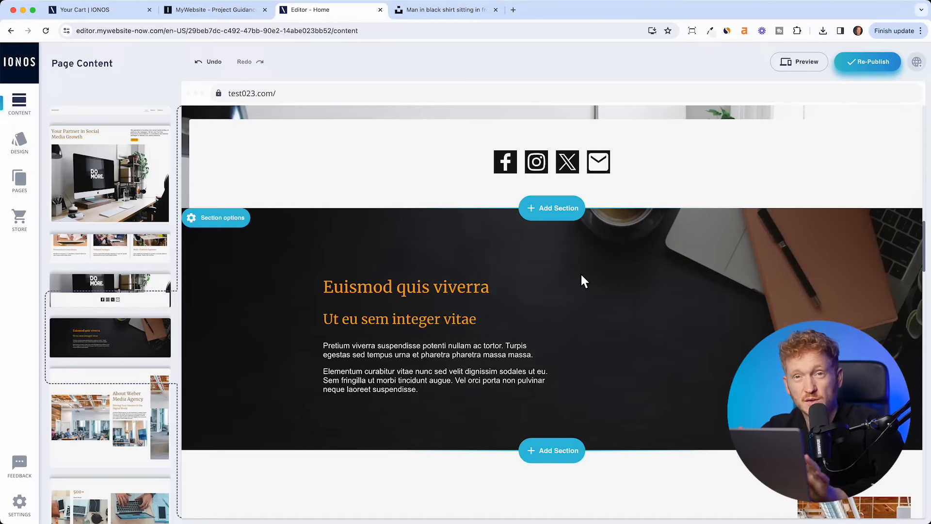
click(232, 233)
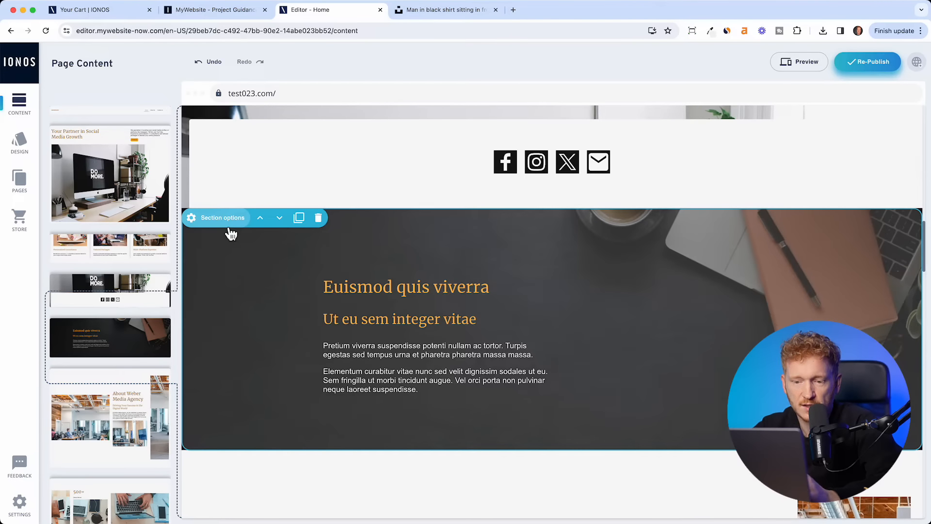
- In the dark section's Elements, hide Heading (h3) and turn on Primary button and Image
click(229, 228)
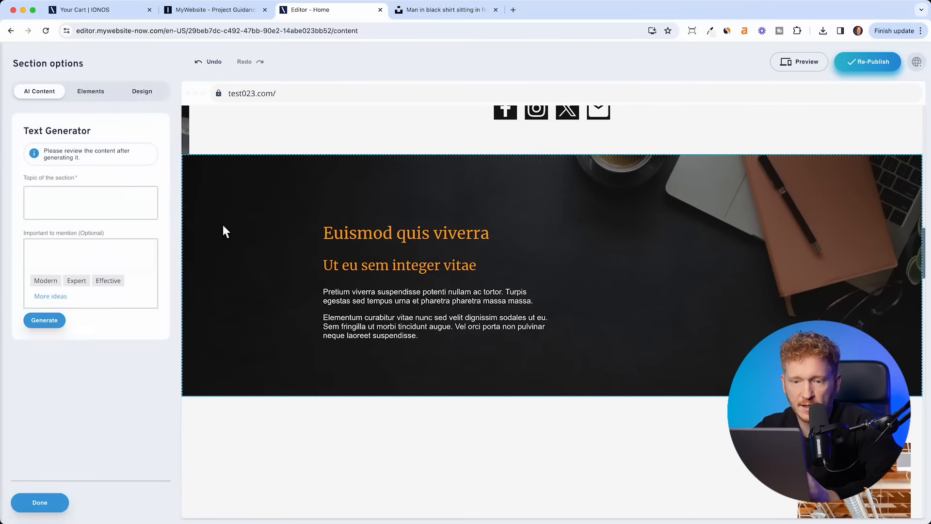
click(98, 98)
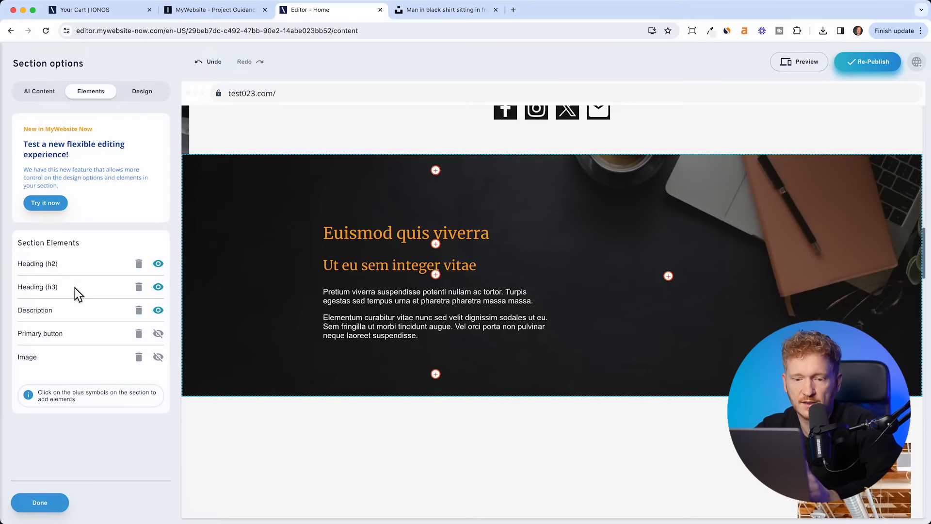
click(162, 290)
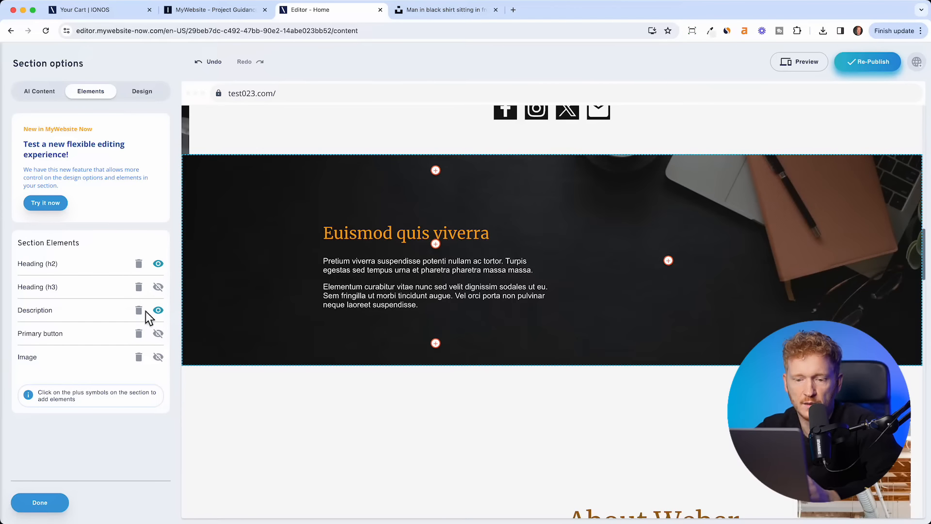
click(163, 344)
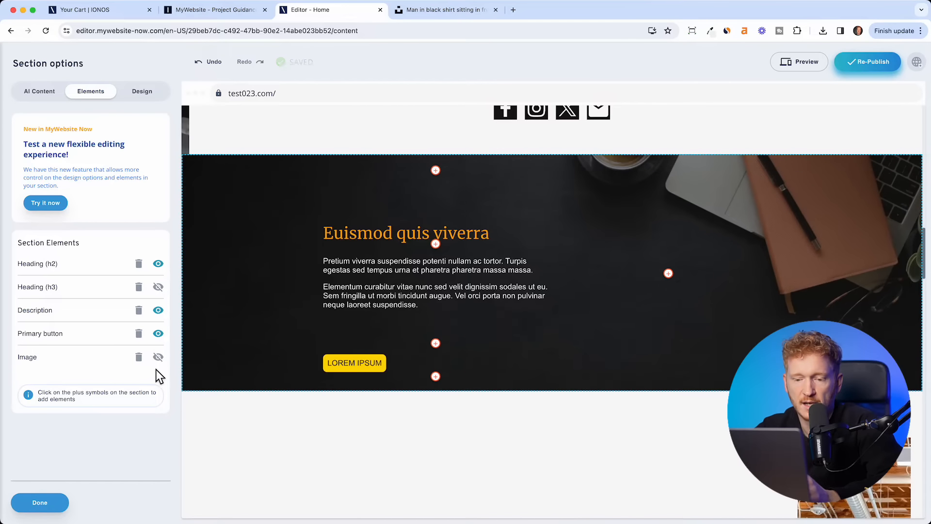
click(164, 367)
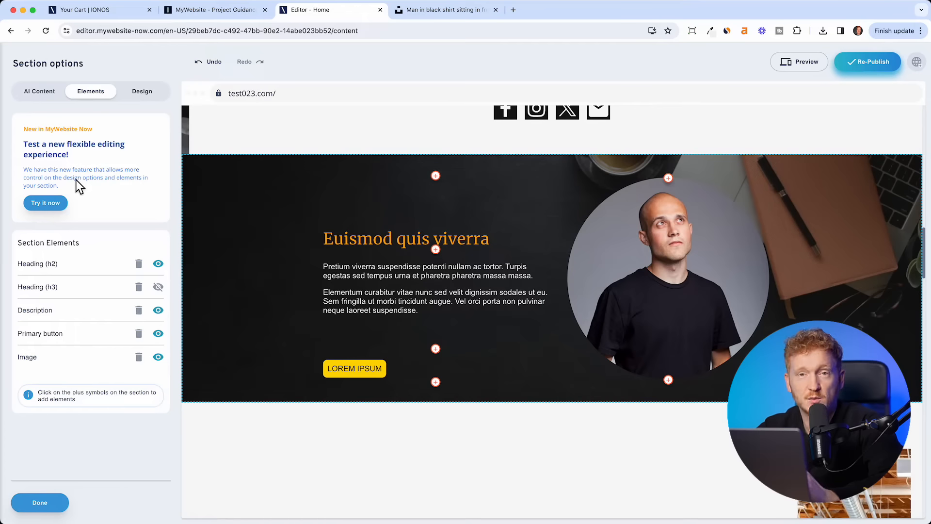
- Make the dark section taller, then shrink, centre and move the circular portrait up-left
click(54, 211)
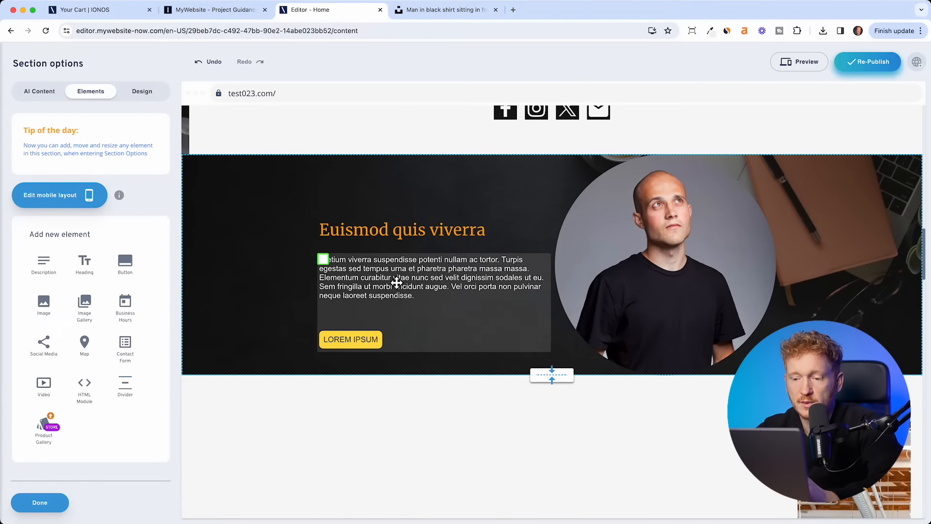
drag(559, 383, 557, 450)
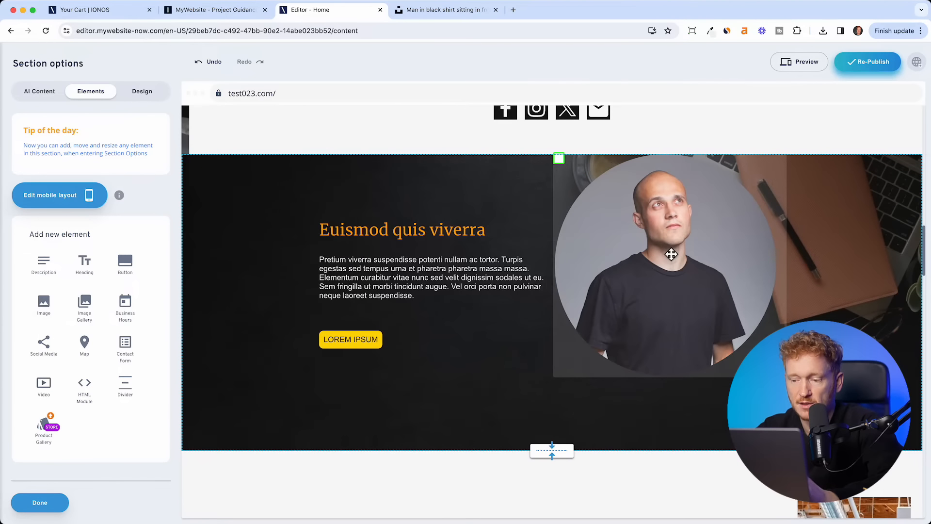
drag(671, 254, 684, 285)
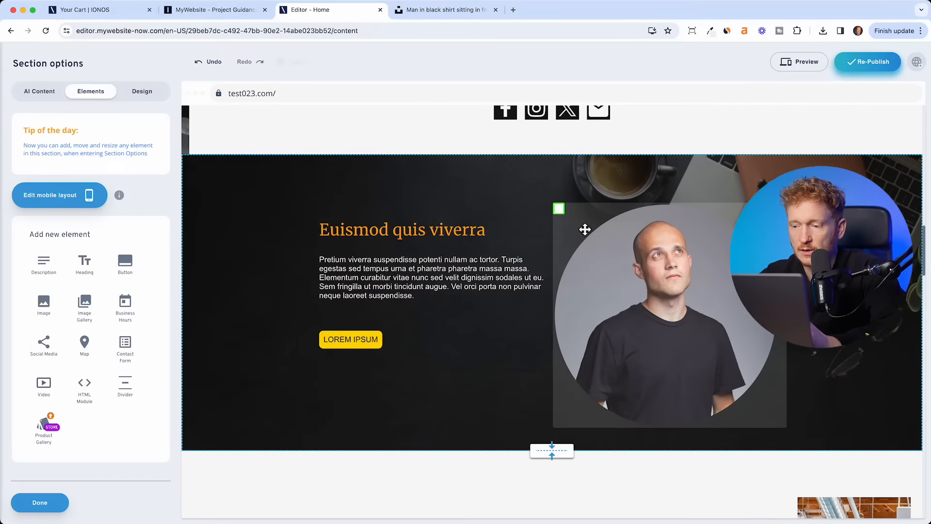
click(638, 257)
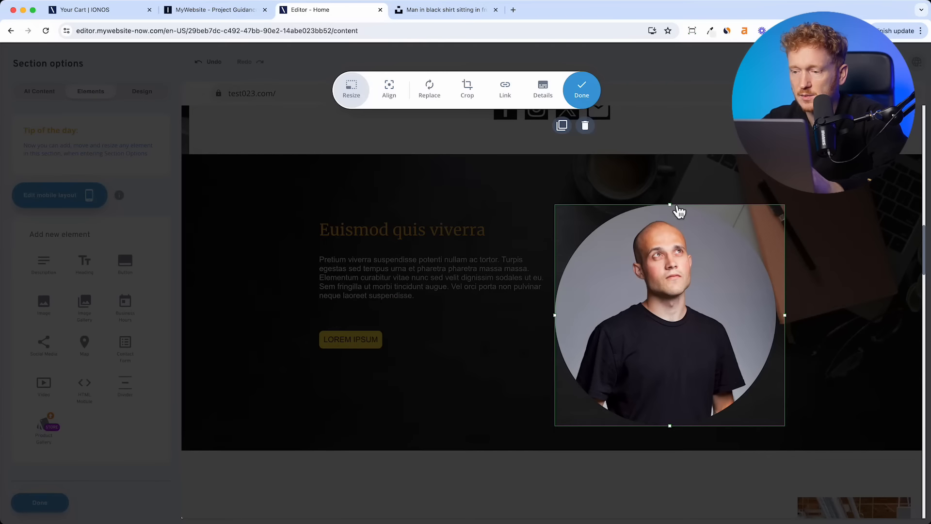
drag(674, 209, 670, 281)
drag(629, 379, 669, 326)
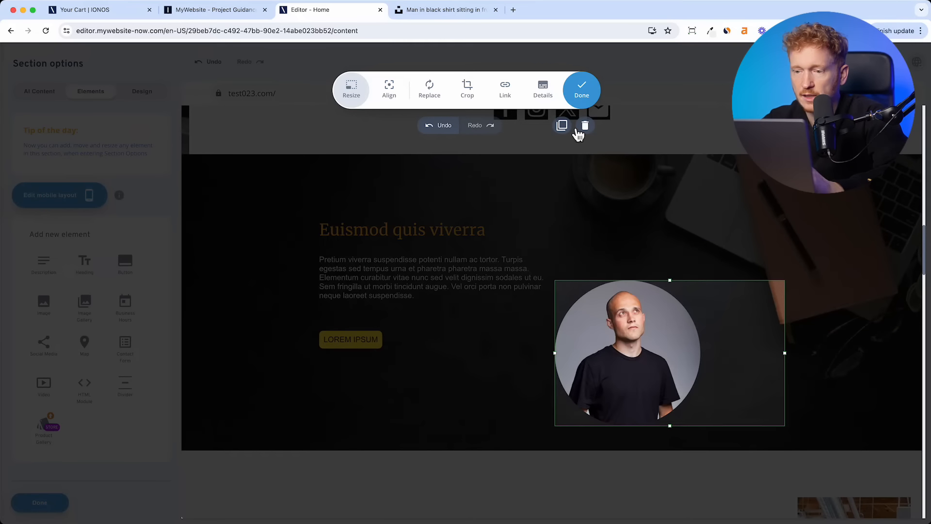
click(393, 95)
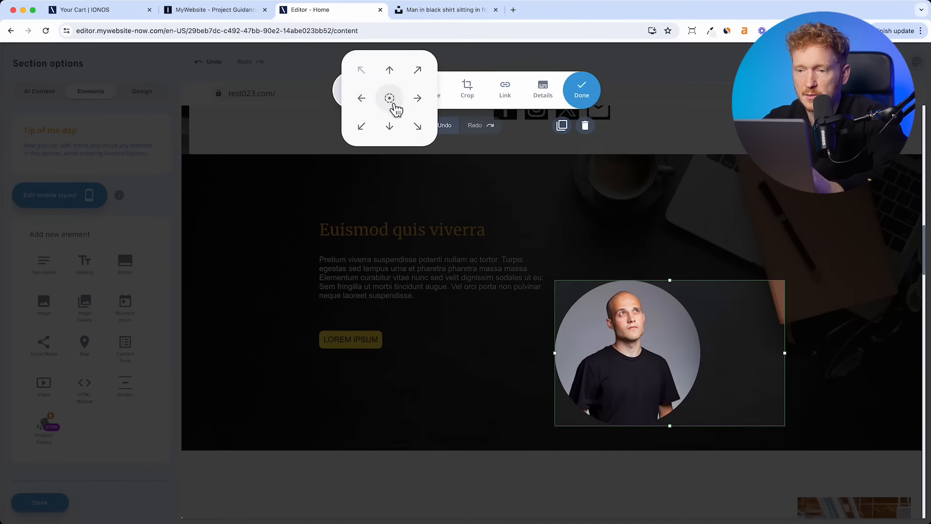
click(391, 102)
click(789, 258)
drag(677, 367, 638, 290)
- Move the description and LOREM IPSUM button up tightly beneath the paragraph
click(422, 385)
mouse_move(398, 273)
mouse_down()
mouse_move(399, 255)
mouse_move(395, 263)
mouse_up()
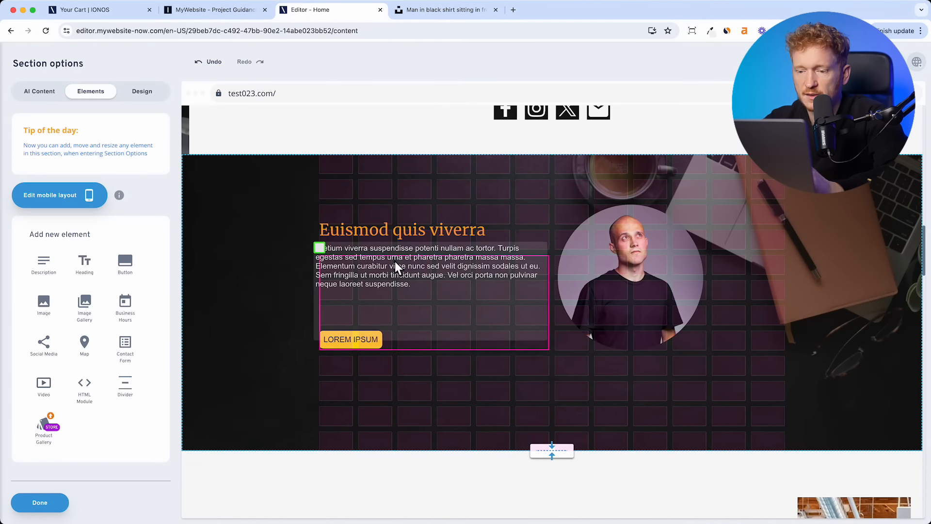
click(362, 339)
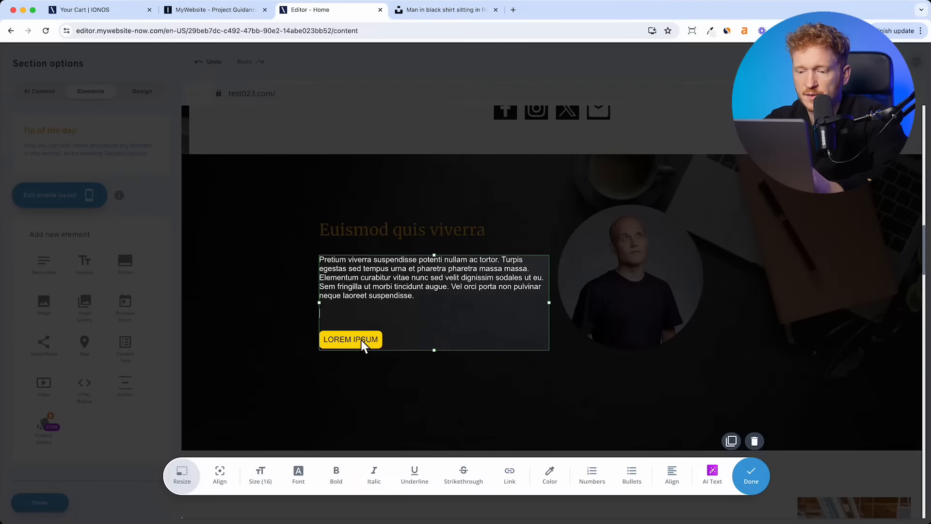
click(444, 411)
click(366, 342)
drag(380, 343, 397, 329)
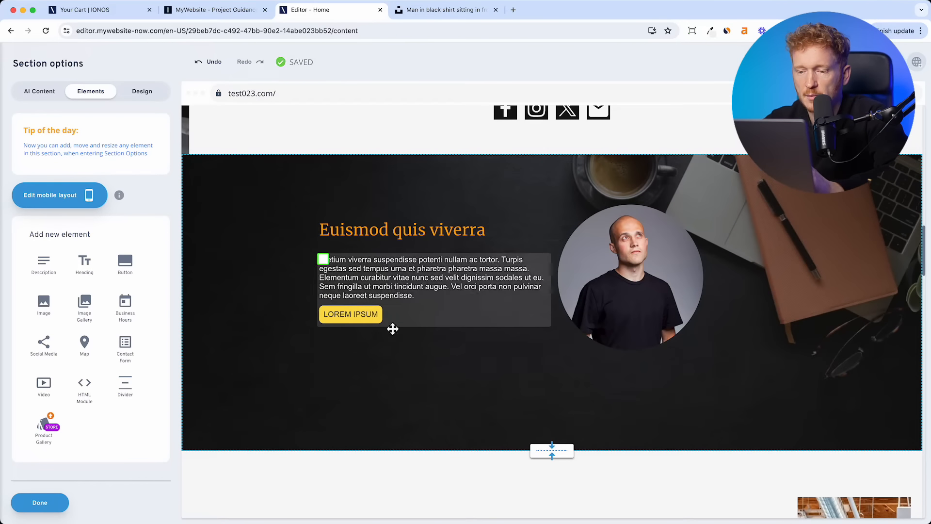
click(366, 320)
click(388, 340)
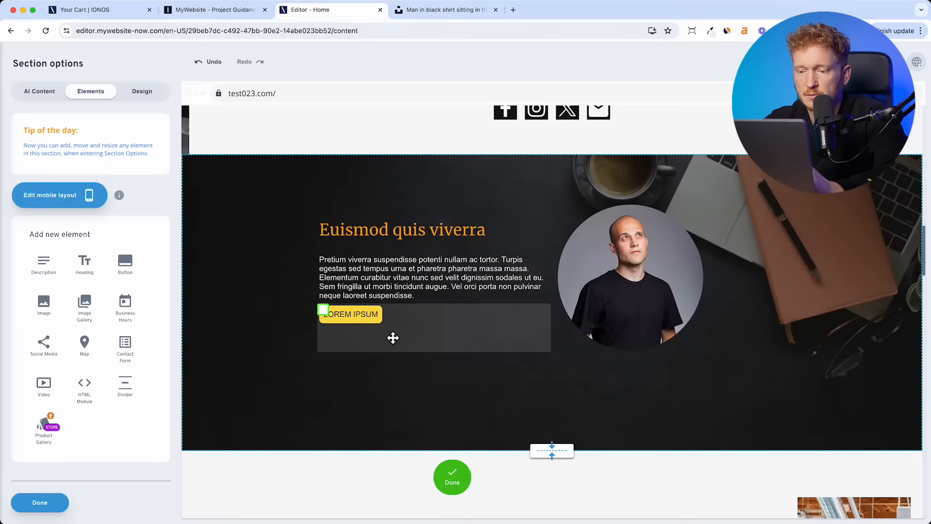
click(397, 336)
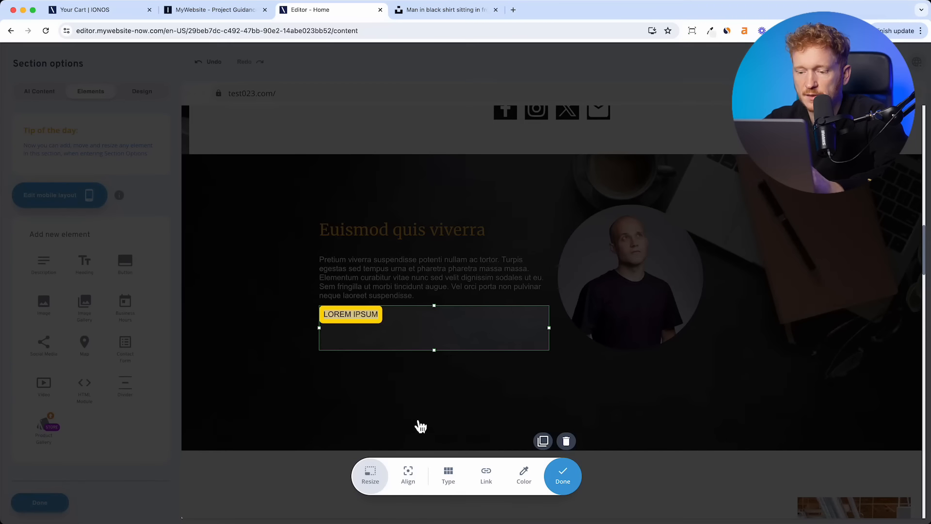
- Centre the button, make it a Ghost button, and relabel it 'About me'
click(408, 477)
click(410, 412)
click(448, 477)
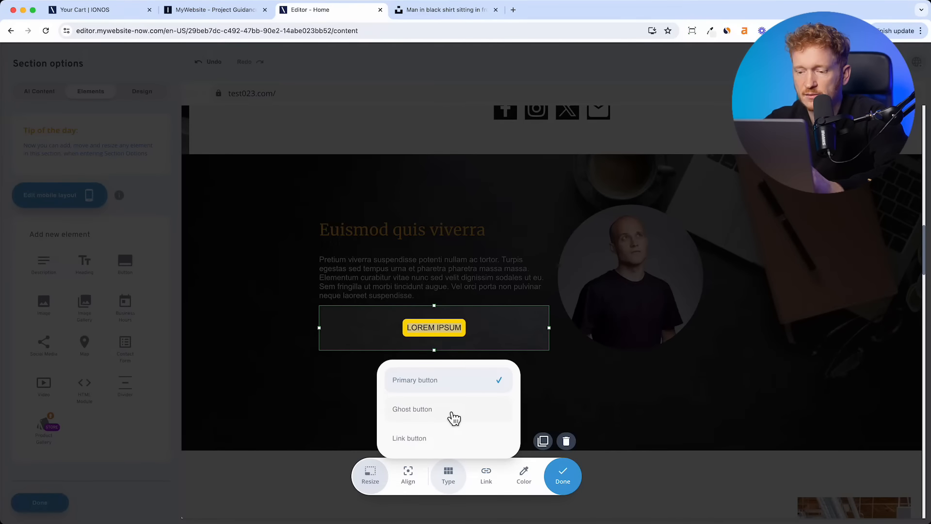
click(454, 414)
click(430, 330)
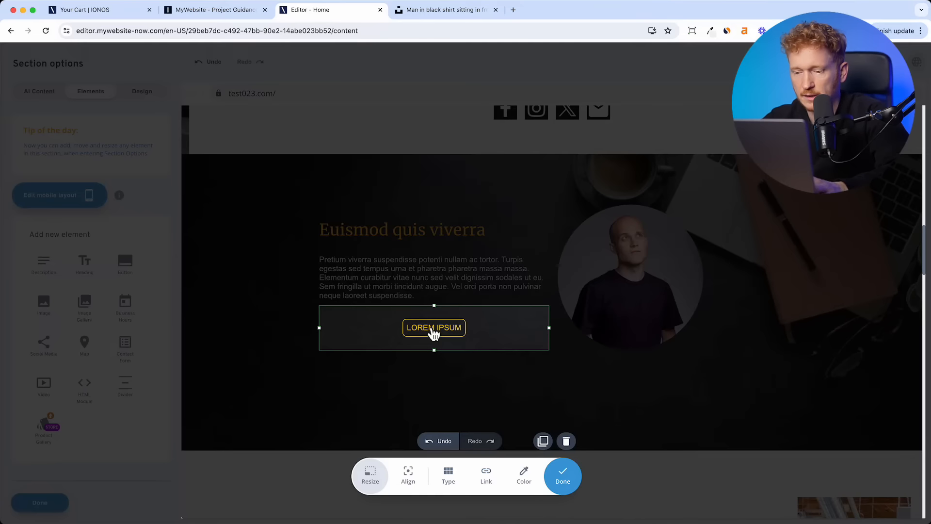
key(super+a)
text(About me)
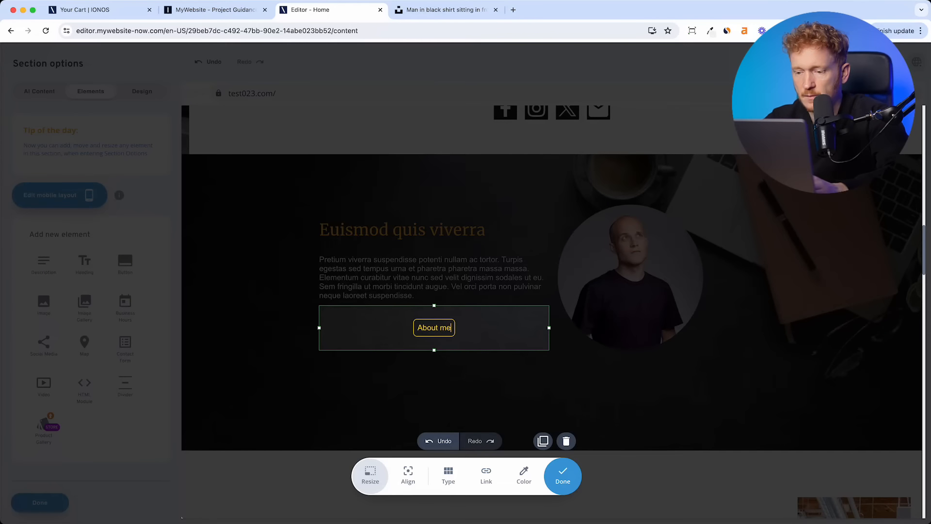
- Link the 'About me' button to the site's About Us page
click(485, 475)
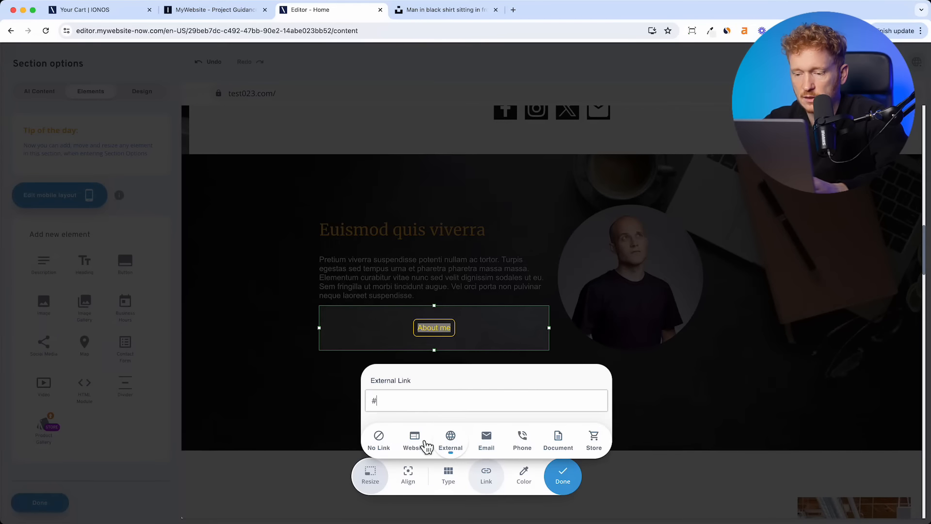
click(415, 442)
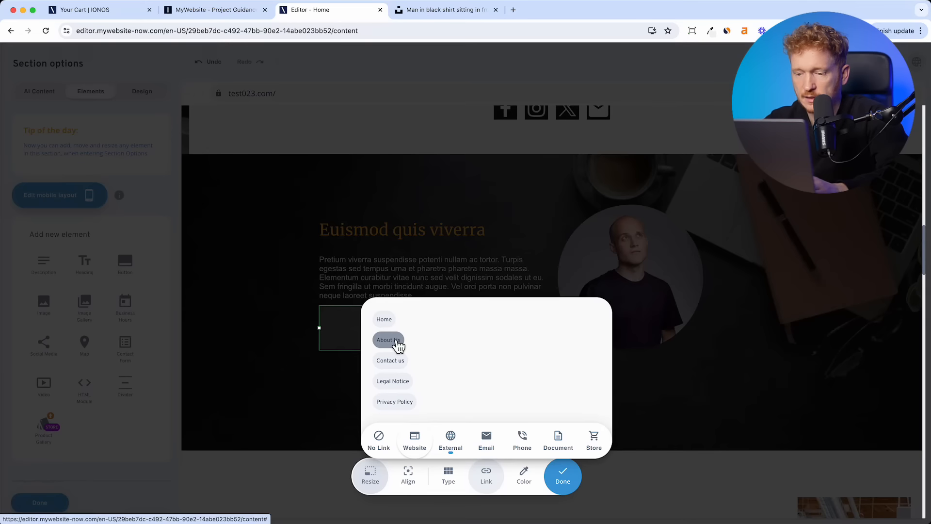
click(397, 343)
click(486, 477)
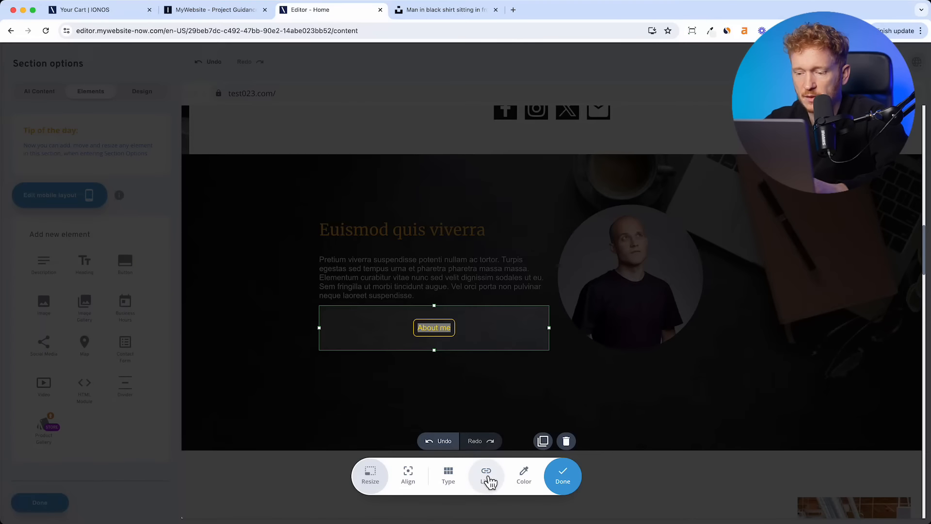
click(655, 251)
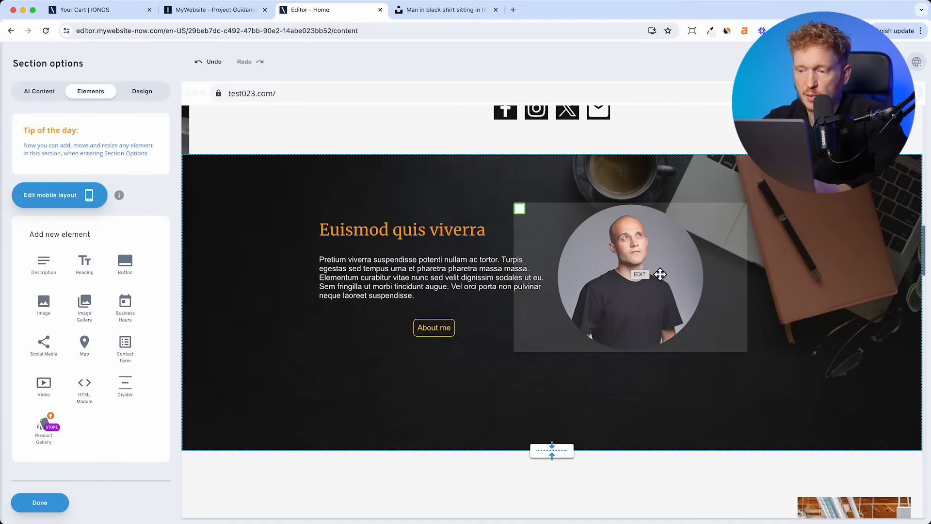
click(666, 262)
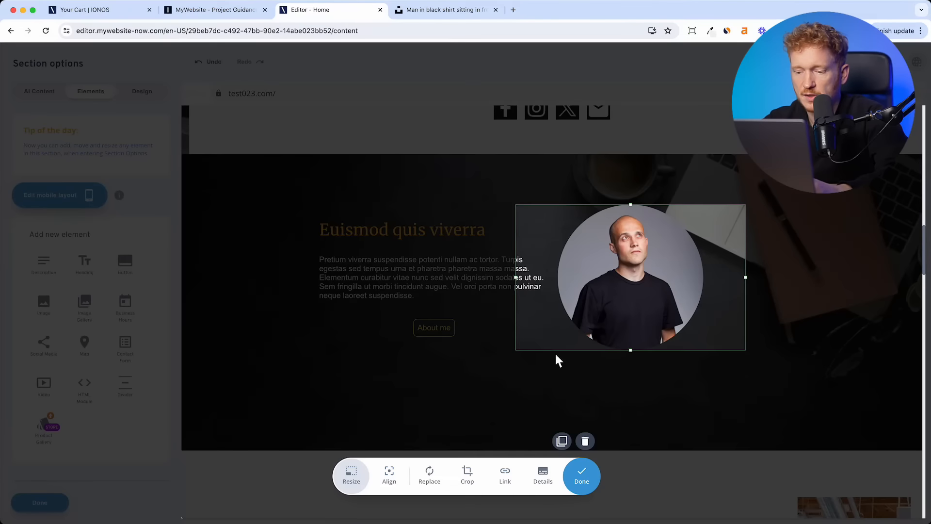
click(423, 482)
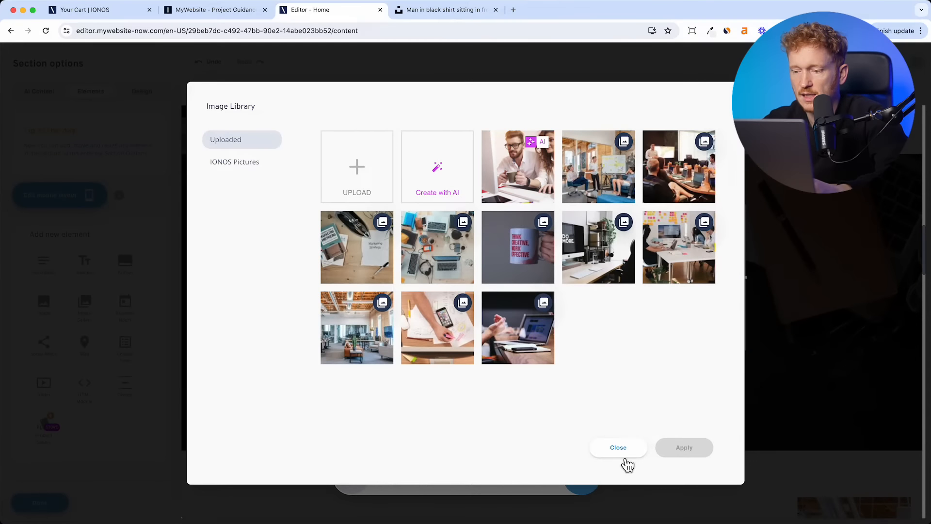
click(624, 459)
click(590, 479)
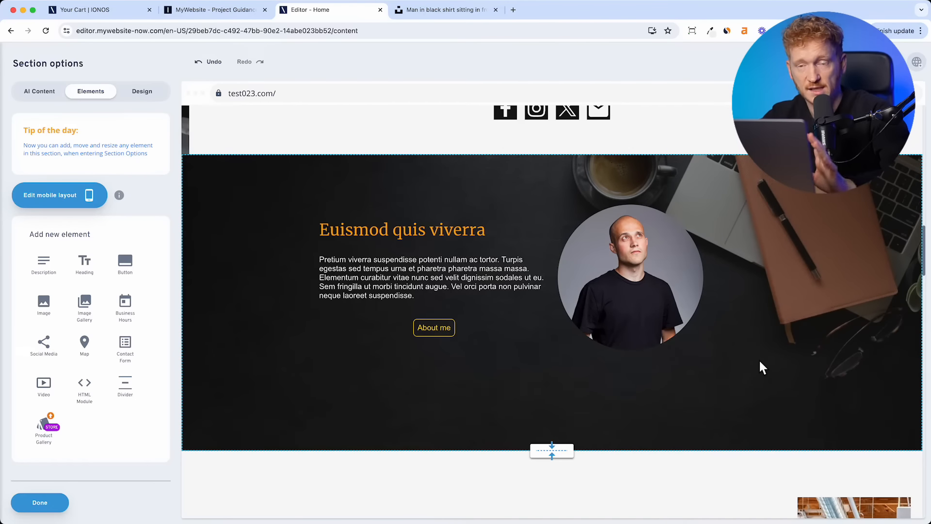
scroll(750, 254, up, 2)
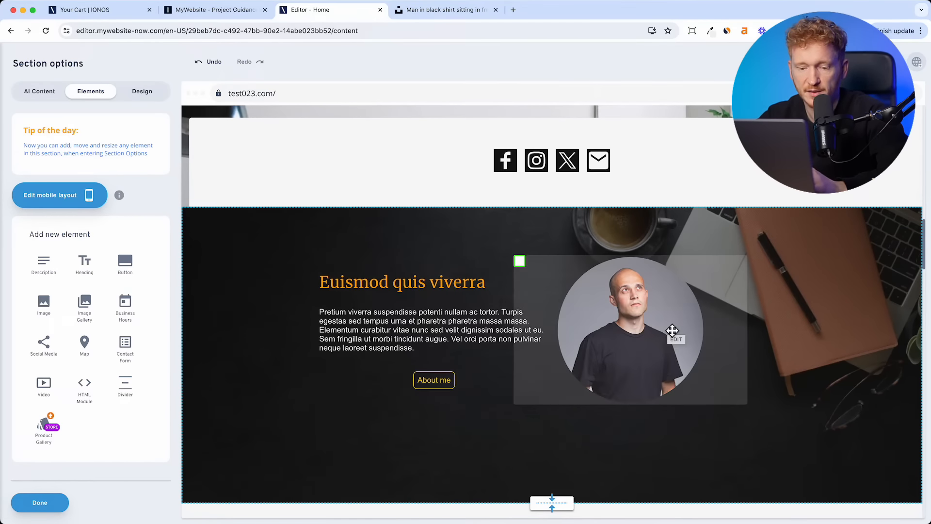
scroll(671, 333, down, 2)
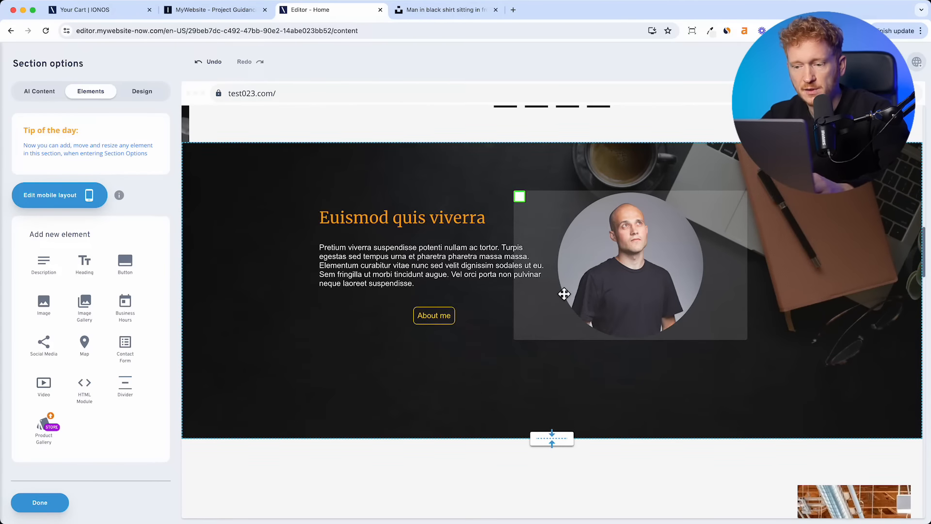
scroll(562, 295, up, 3)
scroll(561, 297, down, 3)
scroll(434, 136, up, 3)
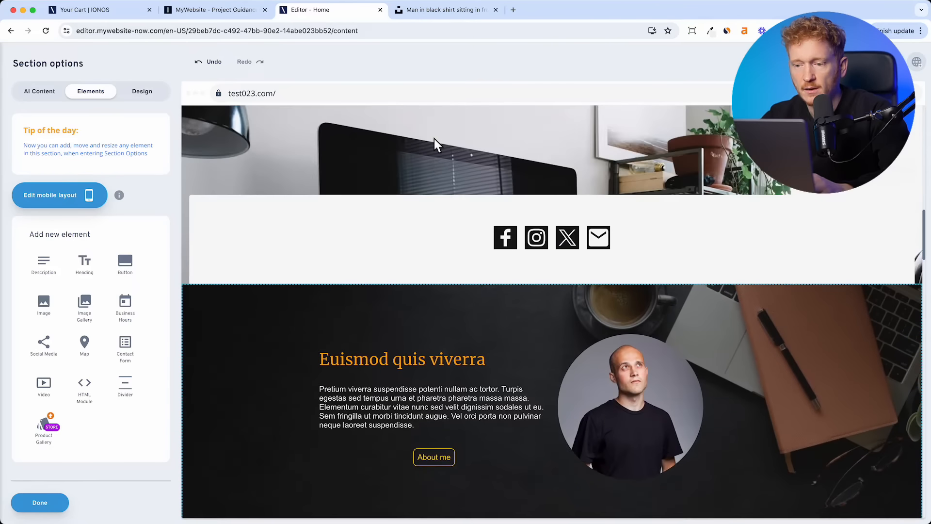
- Open Section options for the social icons section, view Elements, then its Design tab
click(426, 245)
click(467, 318)
scroll(453, 374, up, 7)
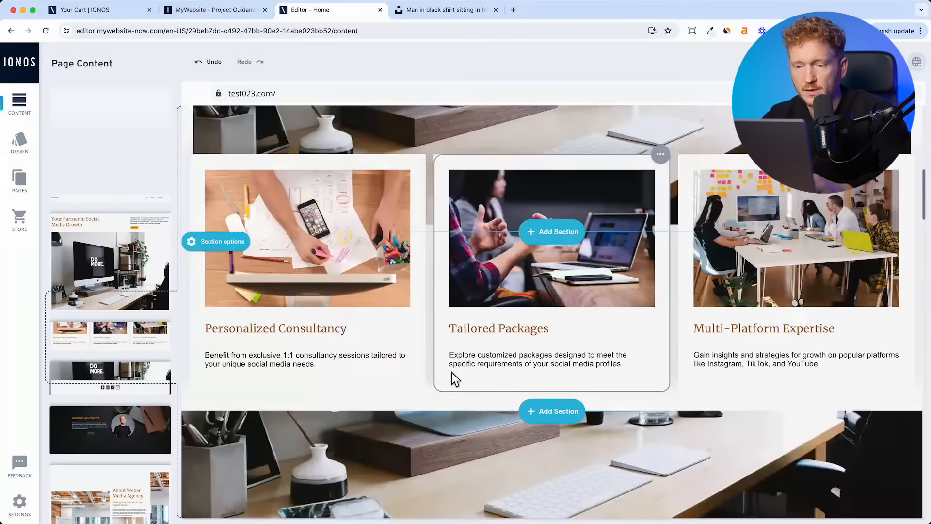
scroll(453, 373, down, 4)
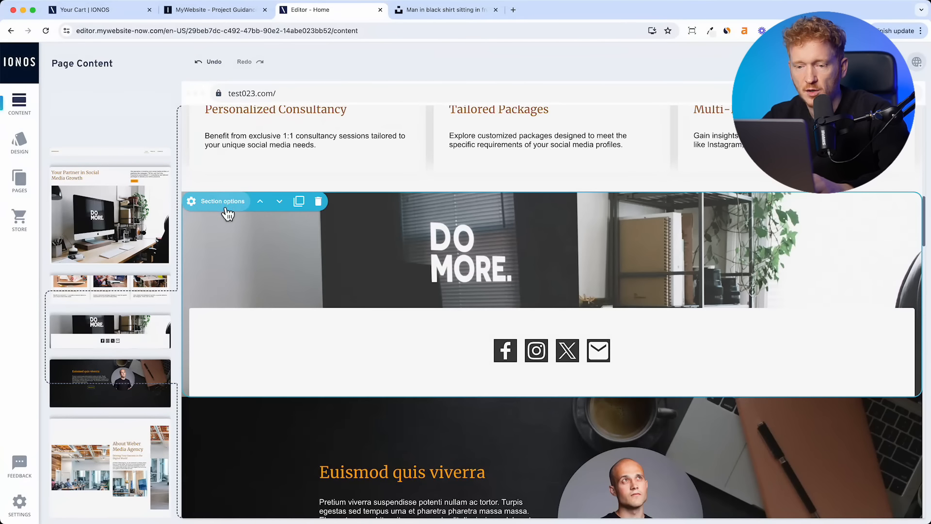
click(220, 201)
click(96, 95)
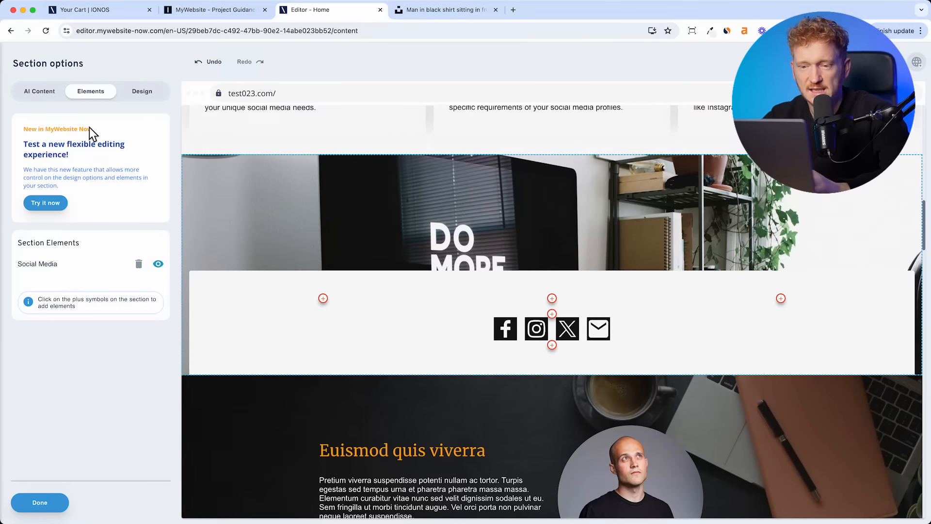
click(147, 96)
scroll(468, 380, down, 3)
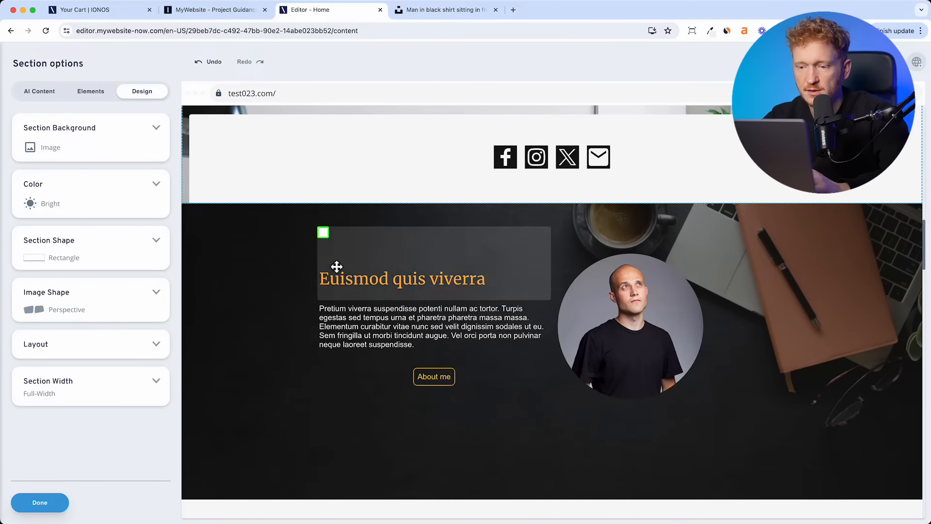
- Compare the Boat, Dripping, Wavy and Cloud section shapes on the Euismod section, then settle on Envelope
click(323, 280)
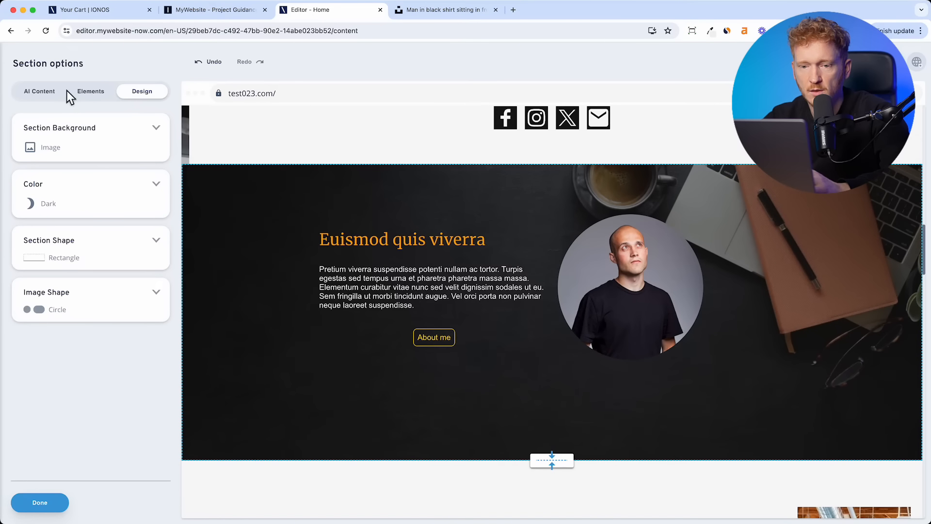
click(157, 129)
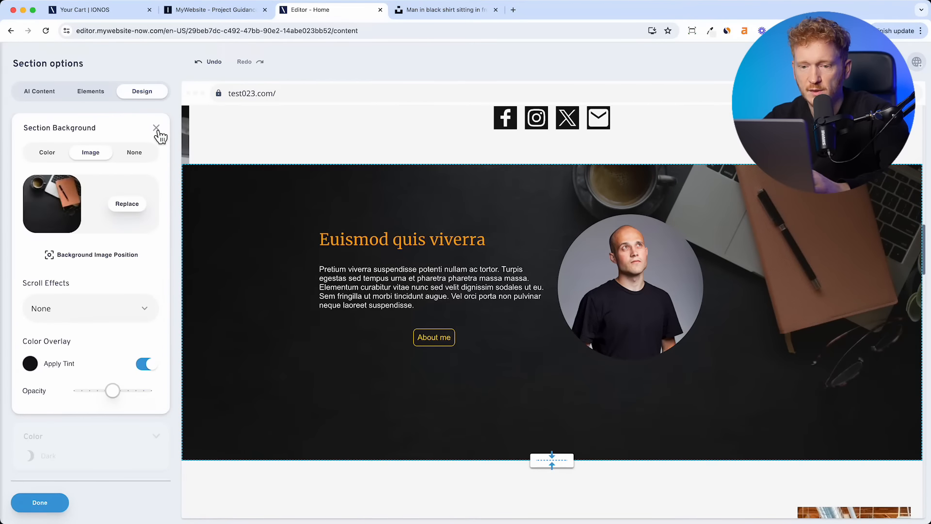
click(156, 128)
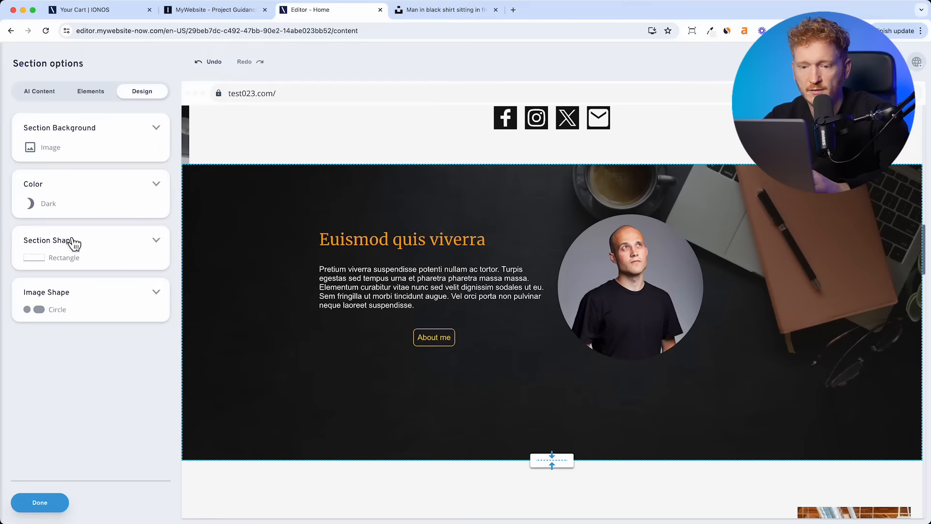
click(162, 246)
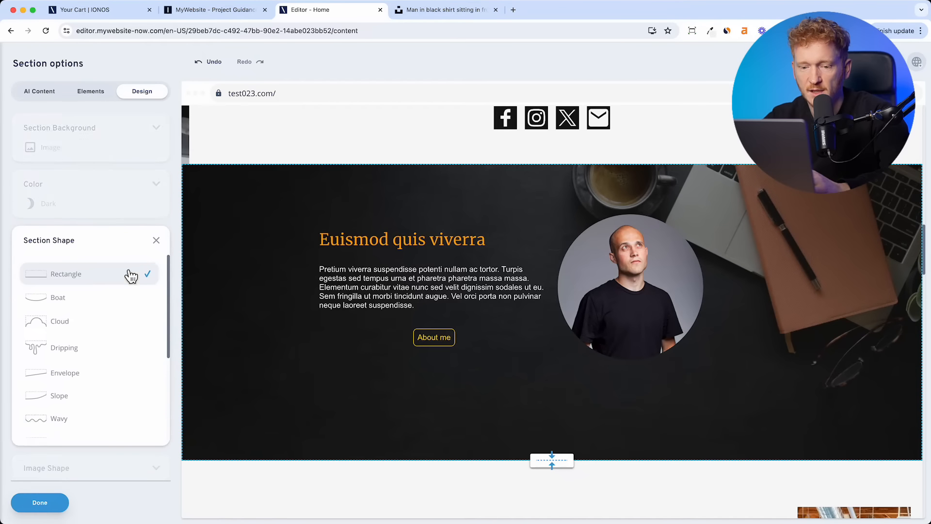
click(100, 272)
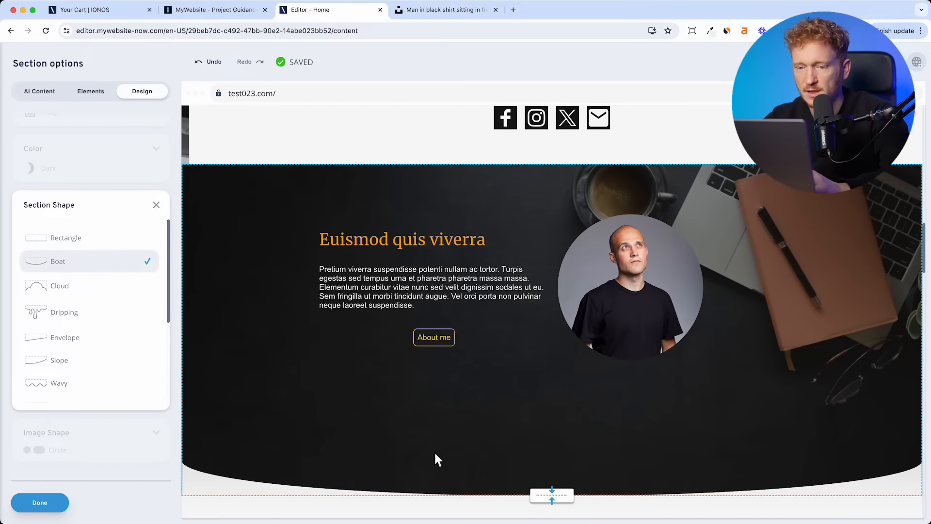
scroll(433, 454, down, 1)
click(87, 312)
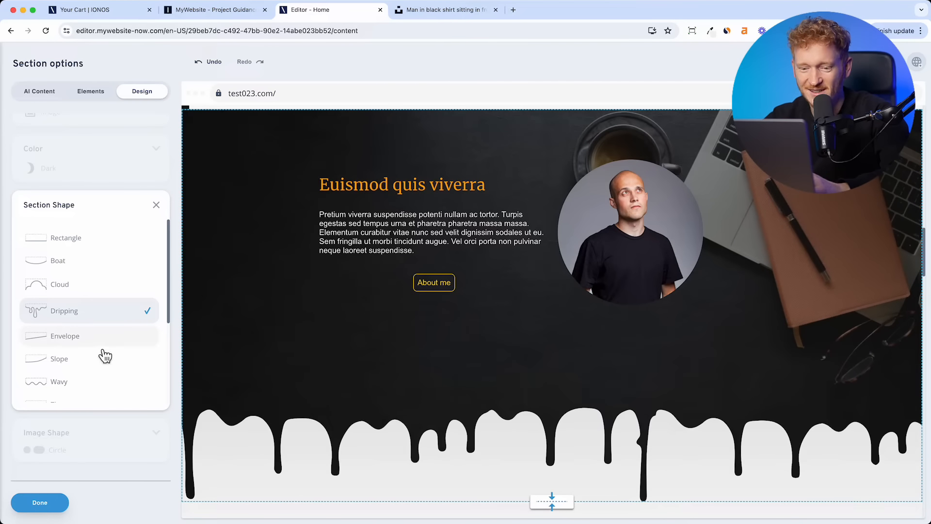
click(87, 385)
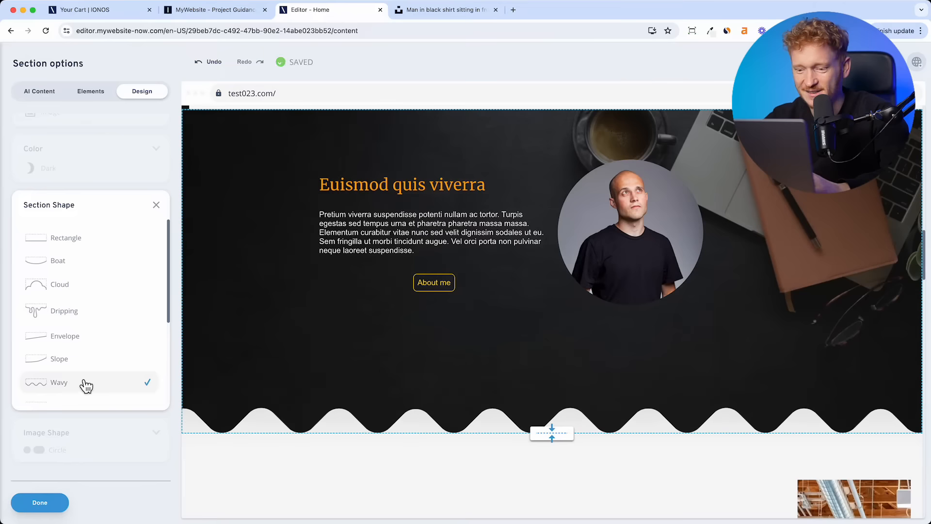
click(81, 292)
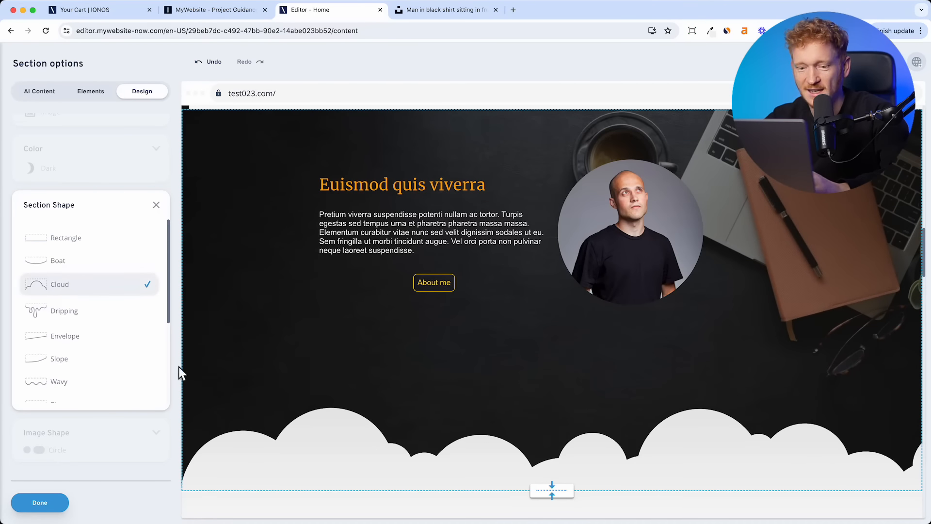
click(83, 338)
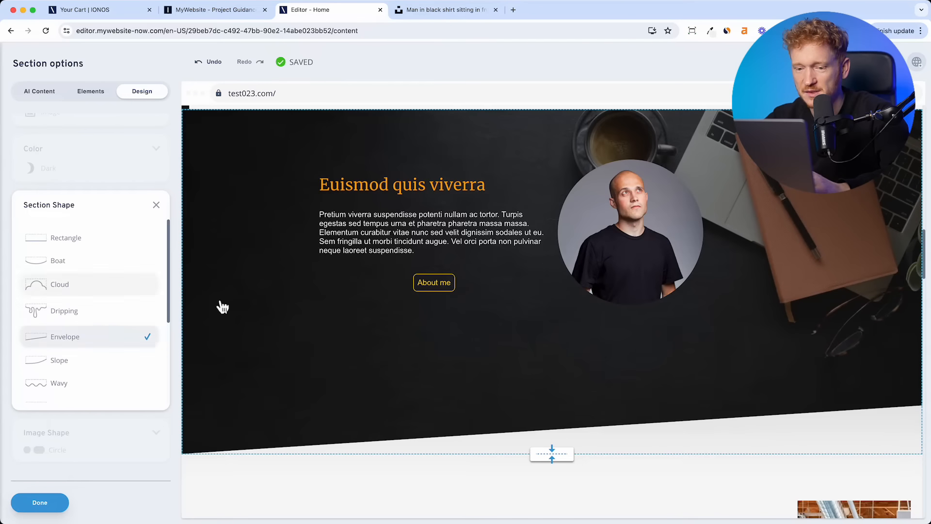
click(159, 206)
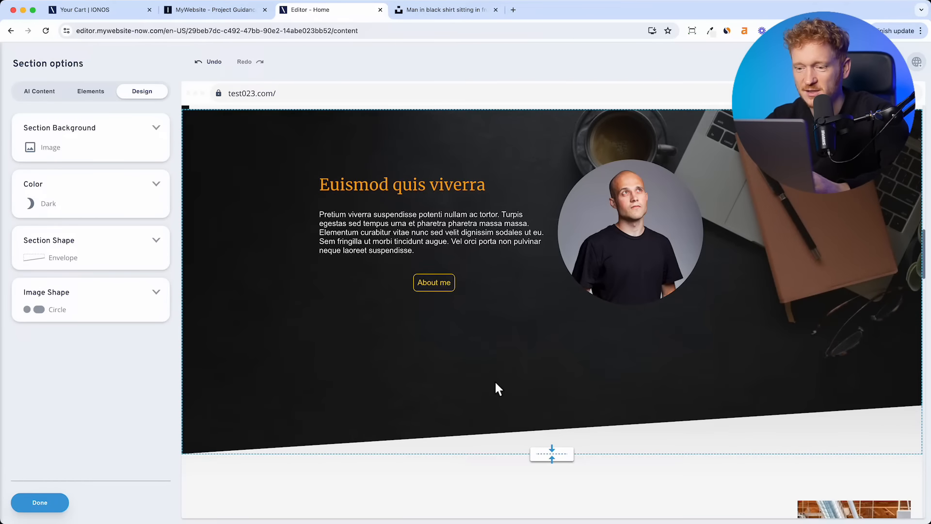
- Drag the Euismod section's bottom edge up to shorten it
scroll(497, 388, down, 3)
drag(560, 379, 569, 318)
scroll(521, 310, up, 3)
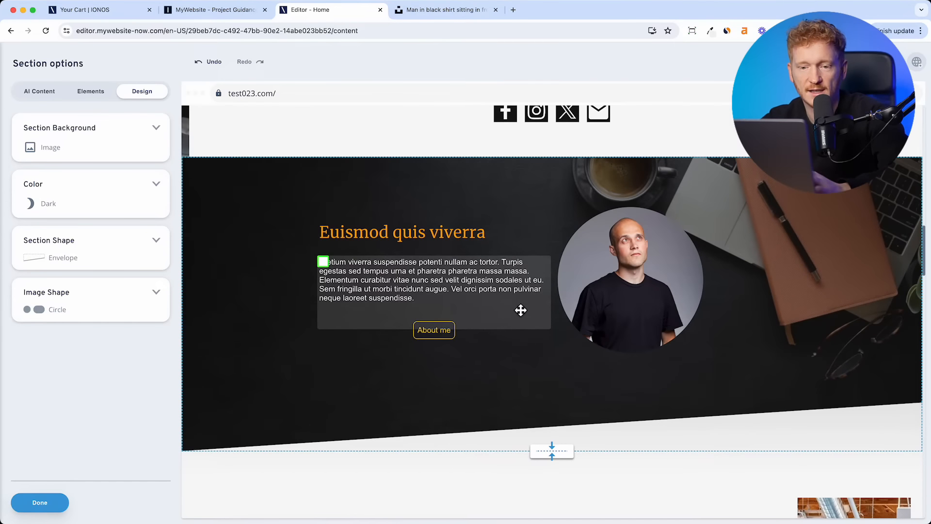
- Drop a Social Media element with Facebook, Instagram and X icons under the round portrait
click(92, 102)
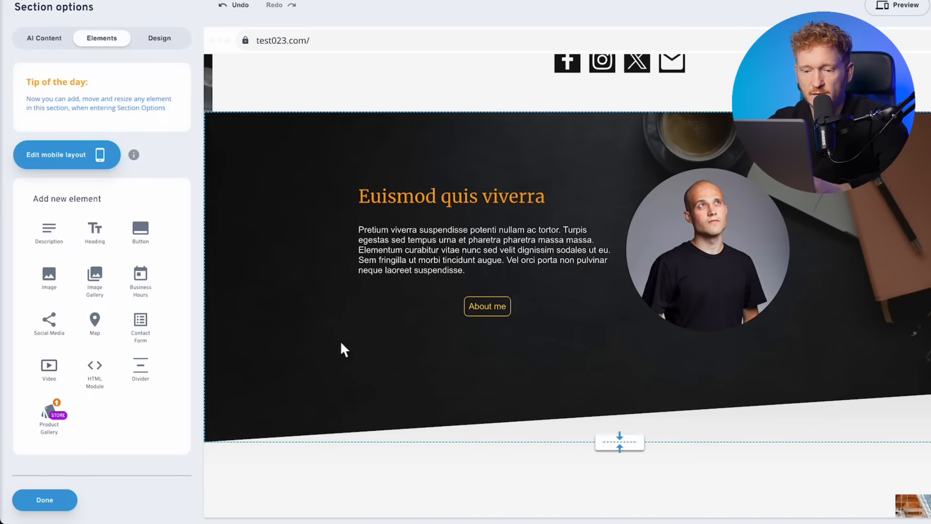
drag(65, 332, 737, 359)
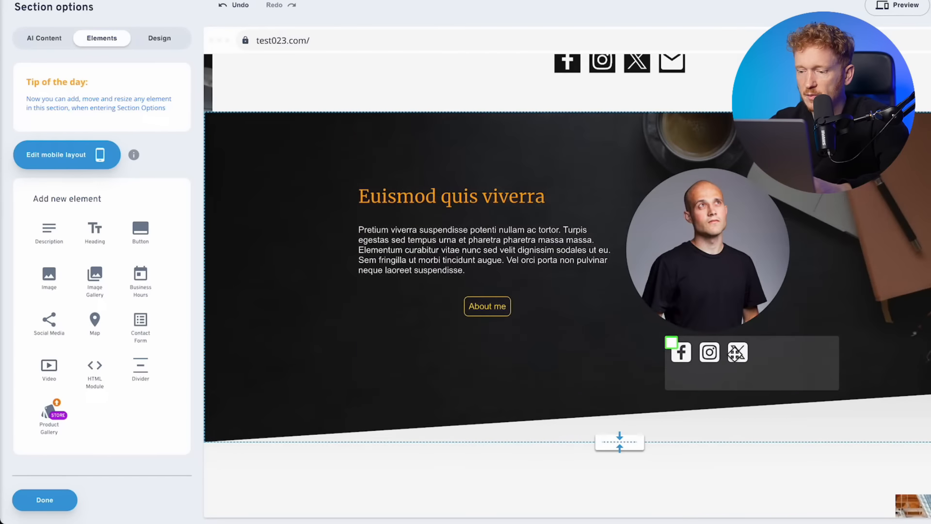
click(736, 354)
click(785, 277)
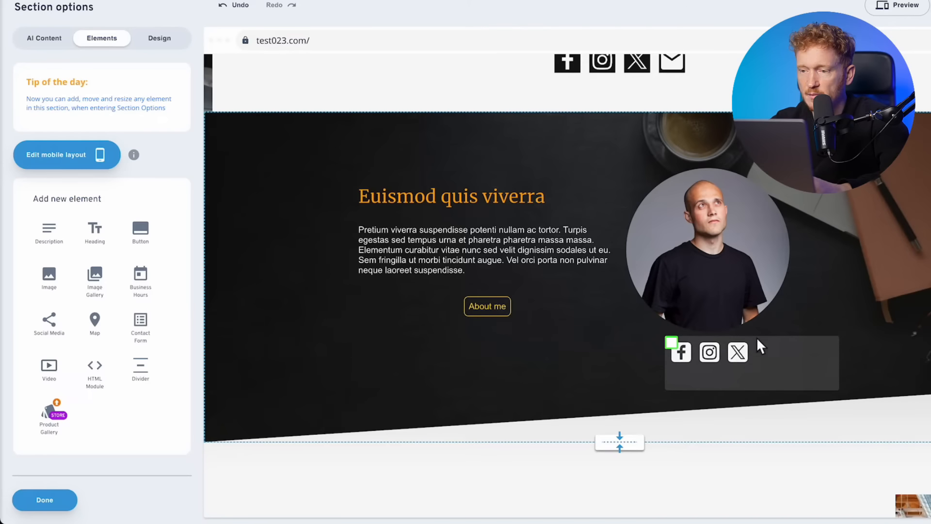
scroll(773, 328, up, 3)
click(796, 190)
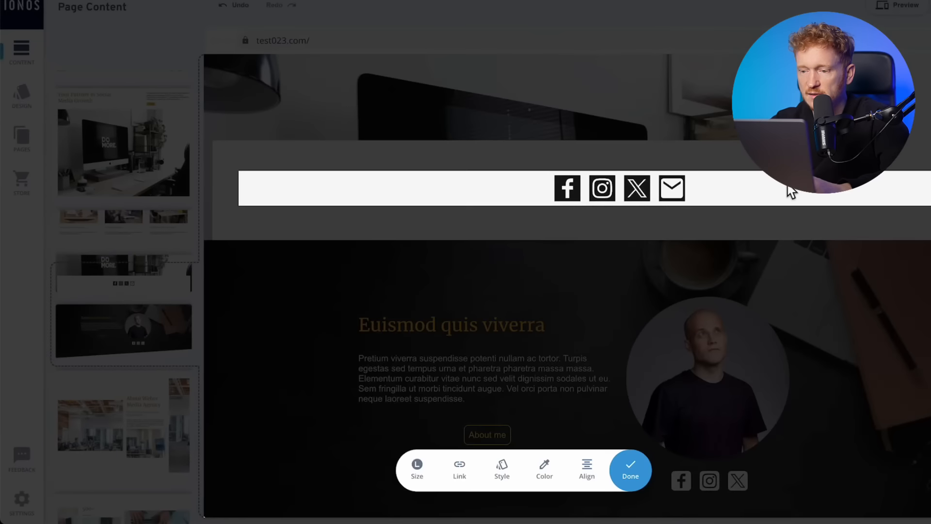
- Delete the old social-media bar section and confirm the removal
click(315, 131)
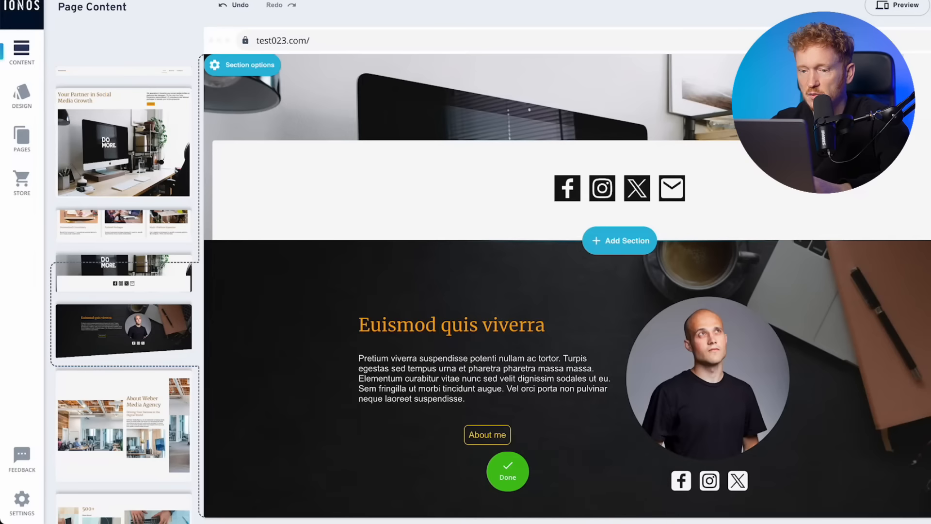
mouse_move(265, 76)
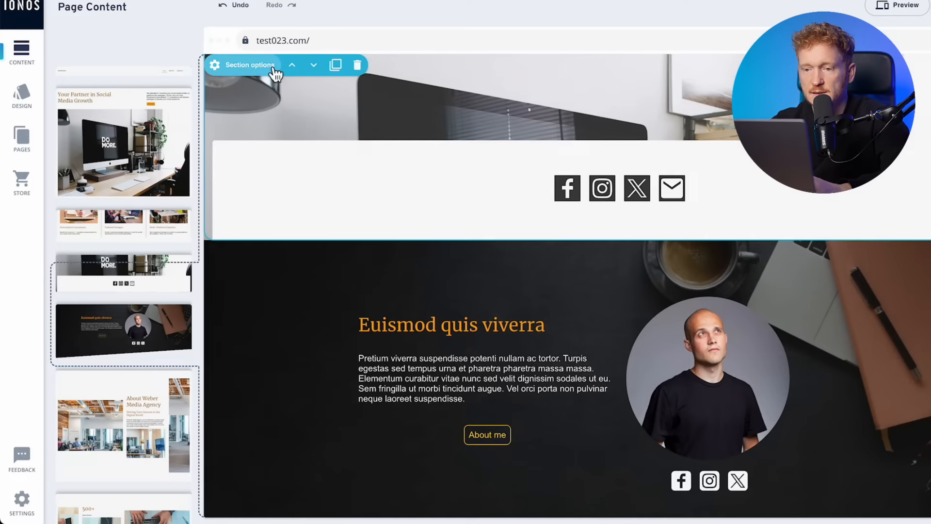
click(357, 70)
click(566, 300)
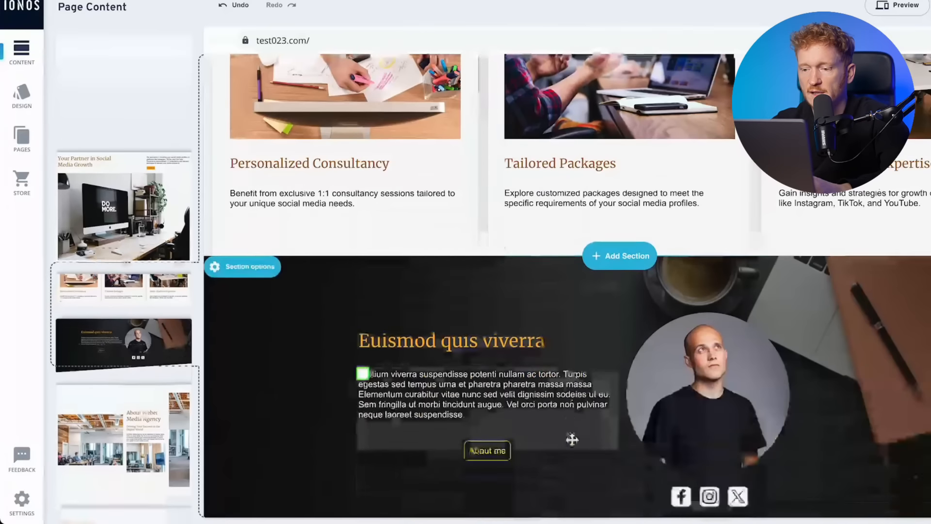
- Drag the Euismod section's bottom edge down to make it taller
scroll(592, 365, down, 6)
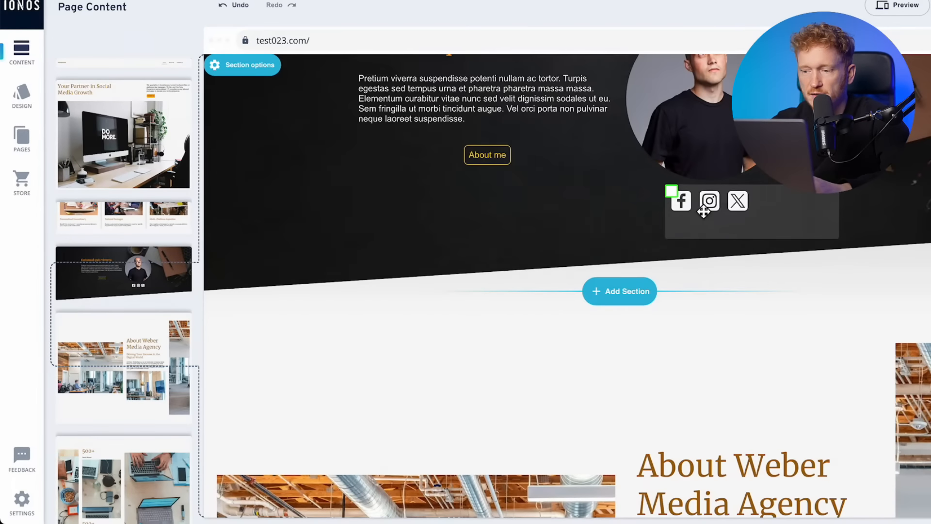
click(698, 206)
click(601, 212)
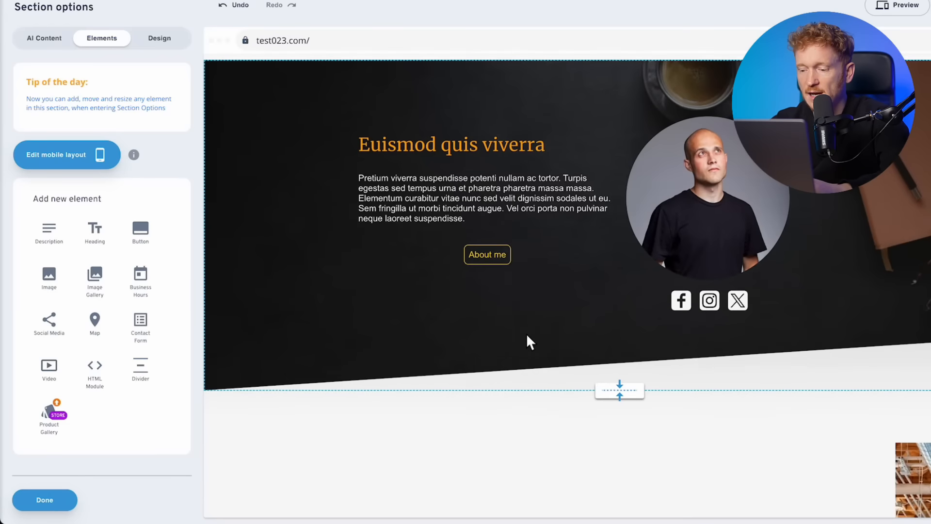
drag(625, 392, 626, 430)
scroll(667, 334, up, 8)
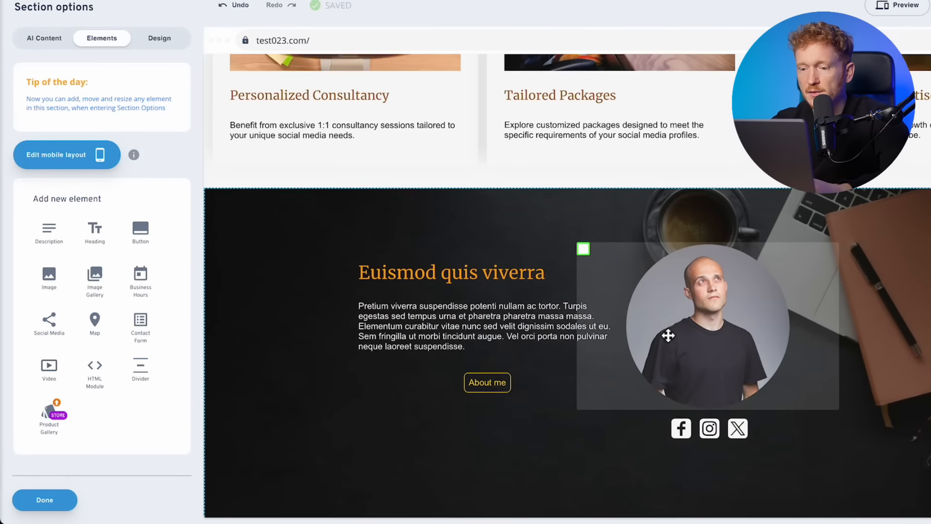
scroll(669, 339, up, 3)
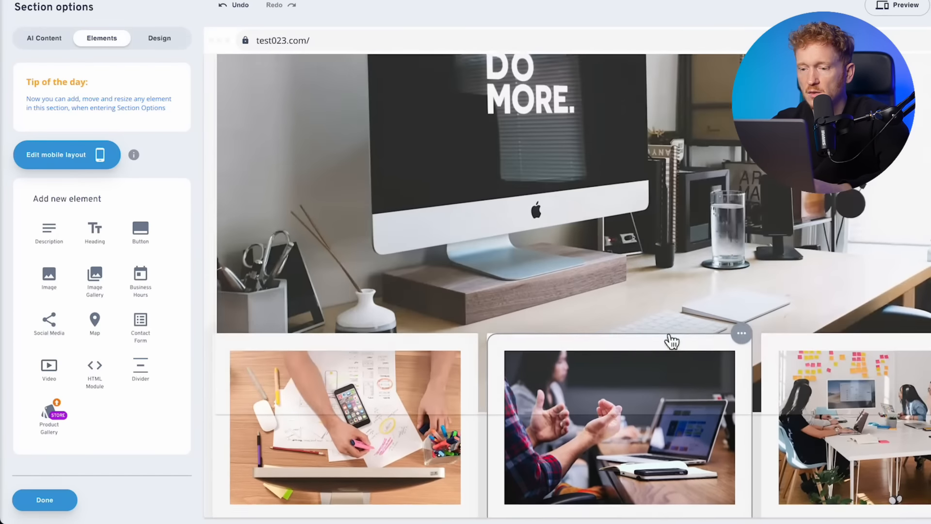
scroll(669, 339, down, 7)
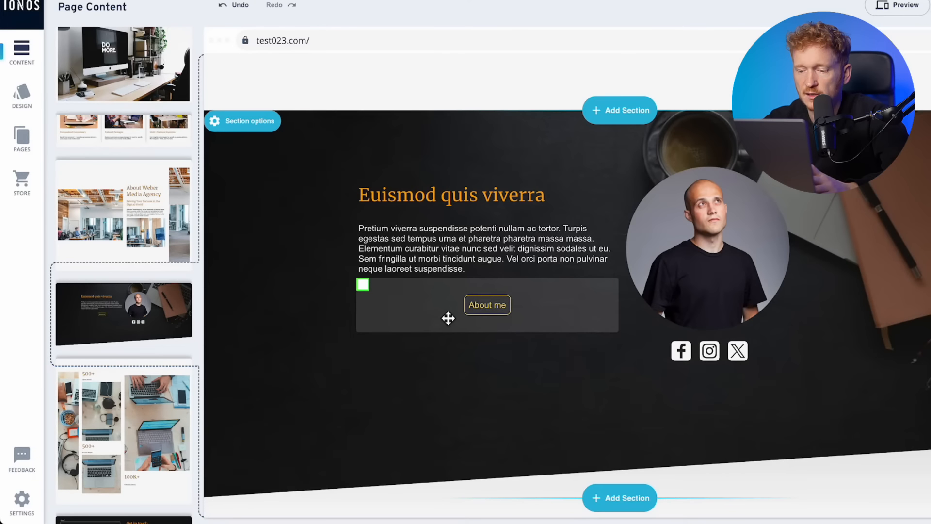
click(445, 315)
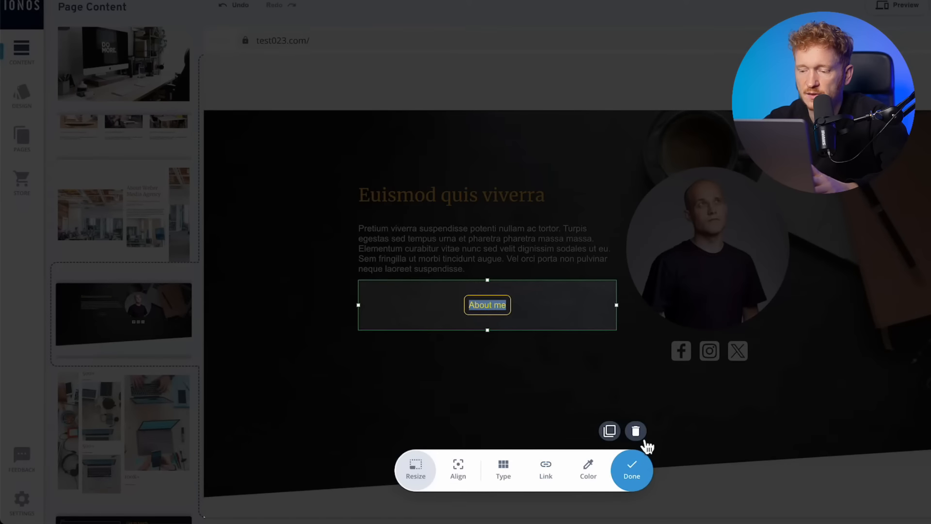
click(643, 439)
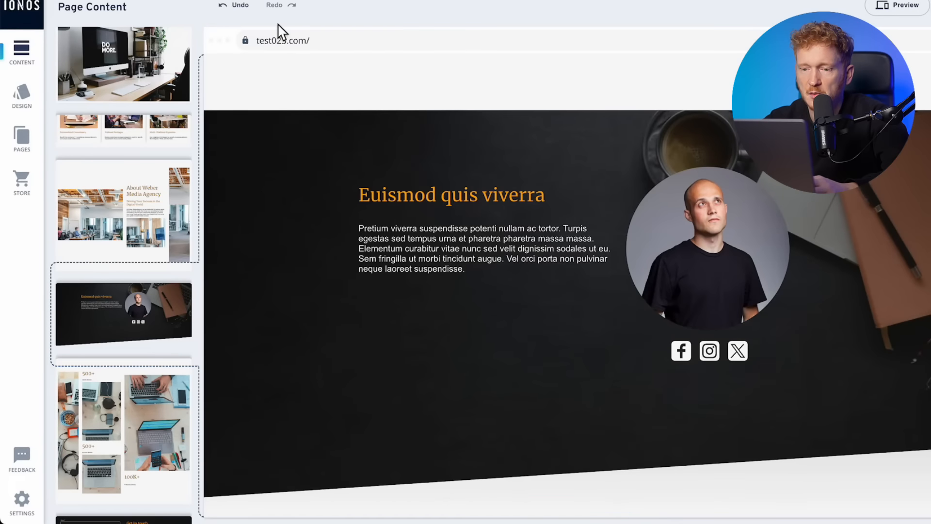
click(240, 15)
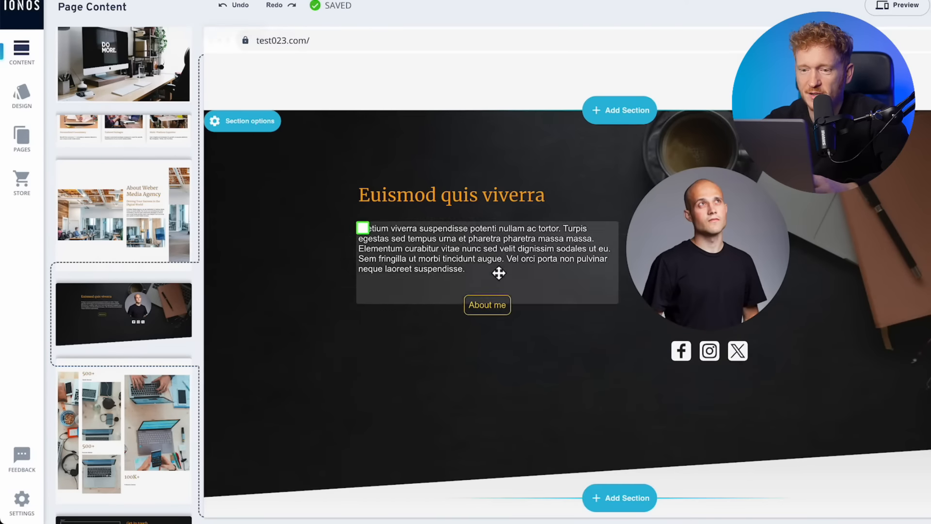
scroll(706, 379, up, 15)
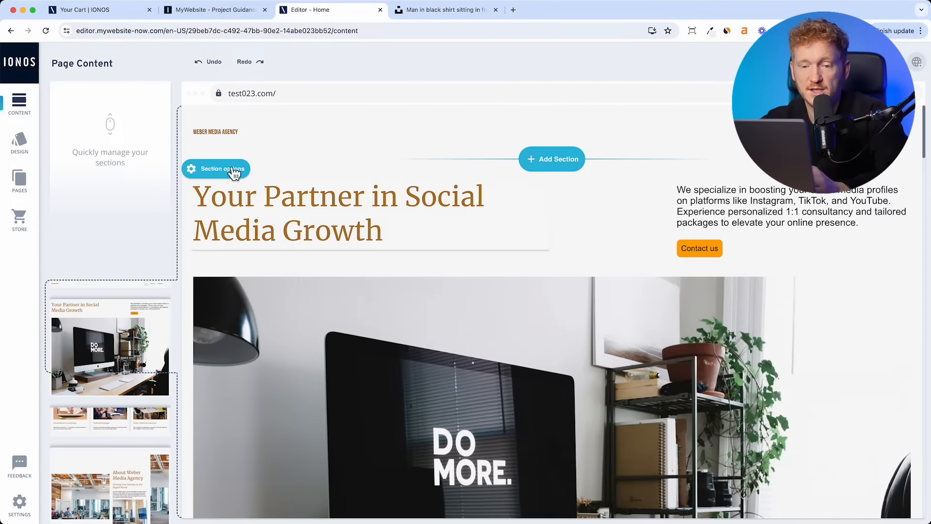
- Create a new page named 'Pricing' from the Pages panel
click(19, 180)
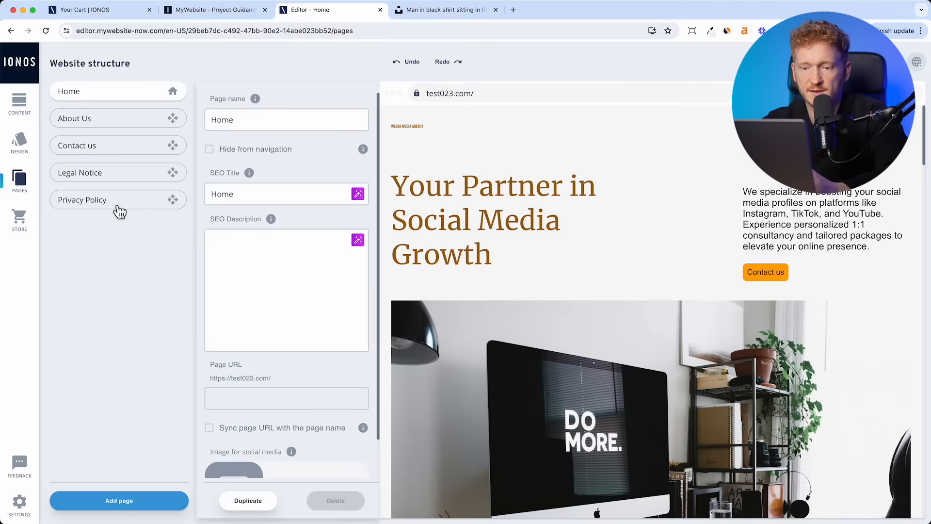
click(130, 503)
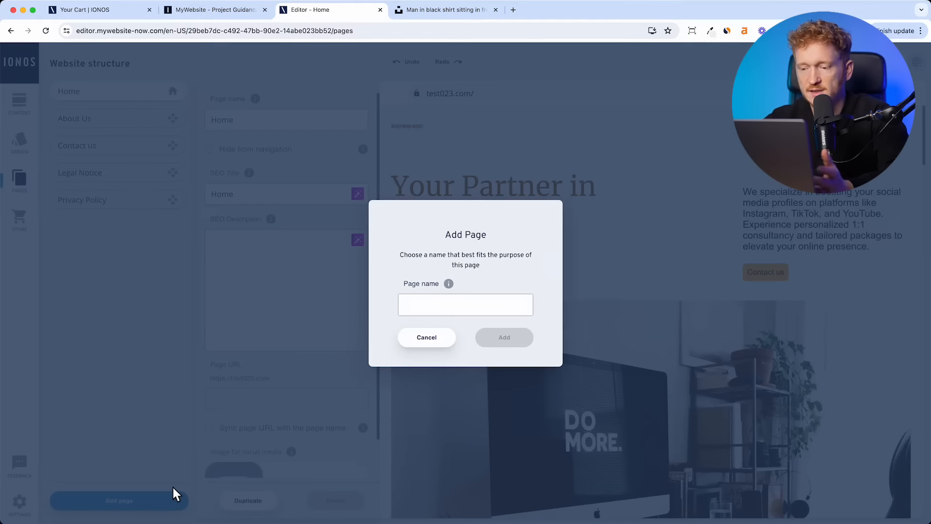
text(Pricin)
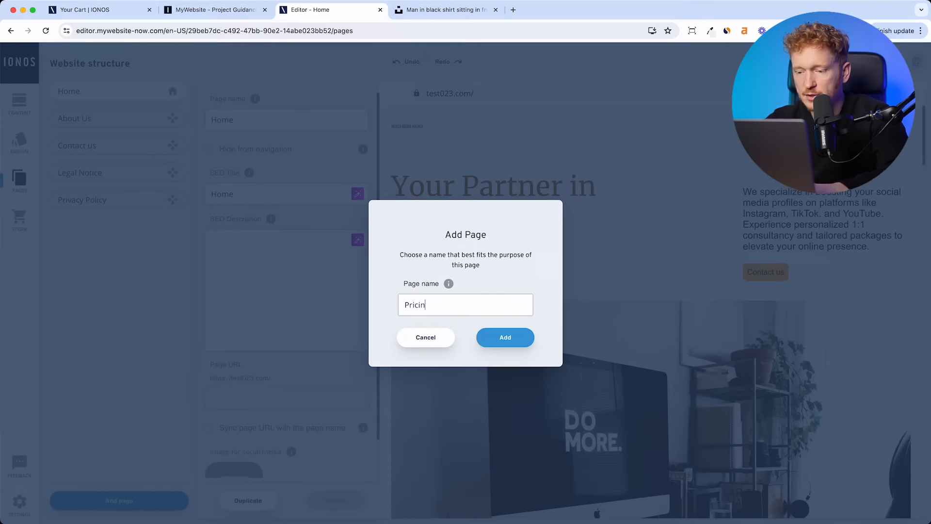
text(g)
click(504, 344)
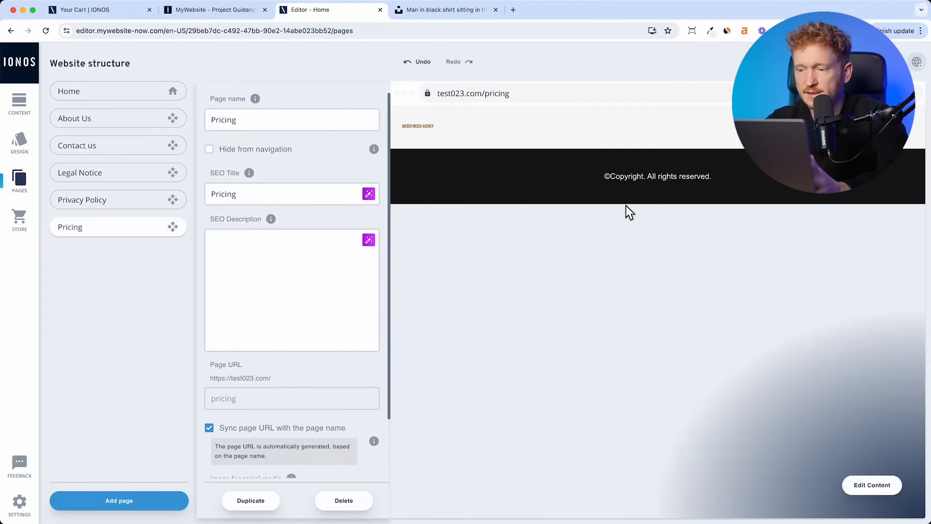
- Add the 'Our Service to You' template from All section templates to the empty Pricing page
mouse_move(886, 500)
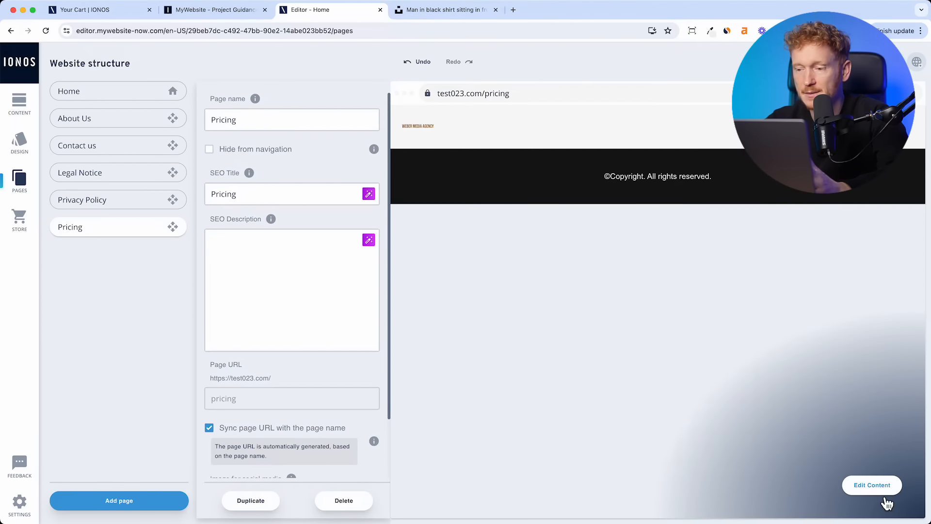
click(872, 485)
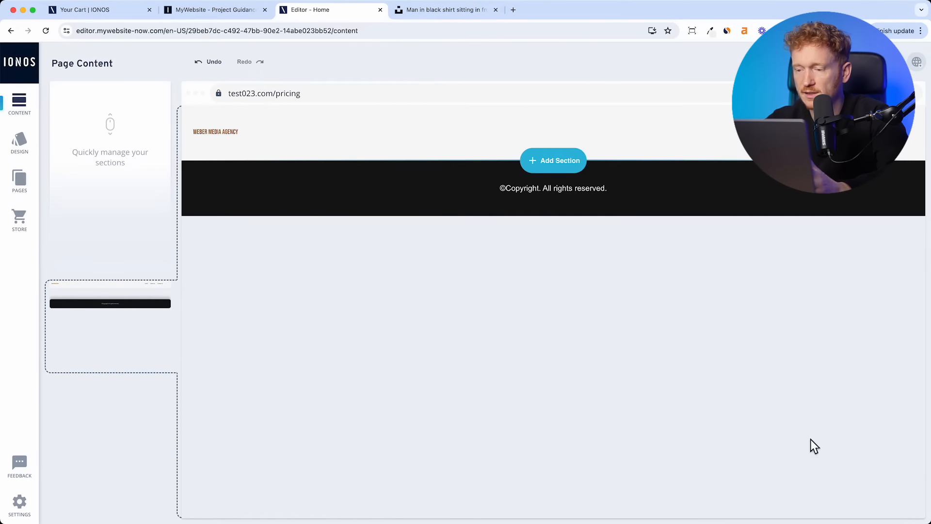
click(555, 161)
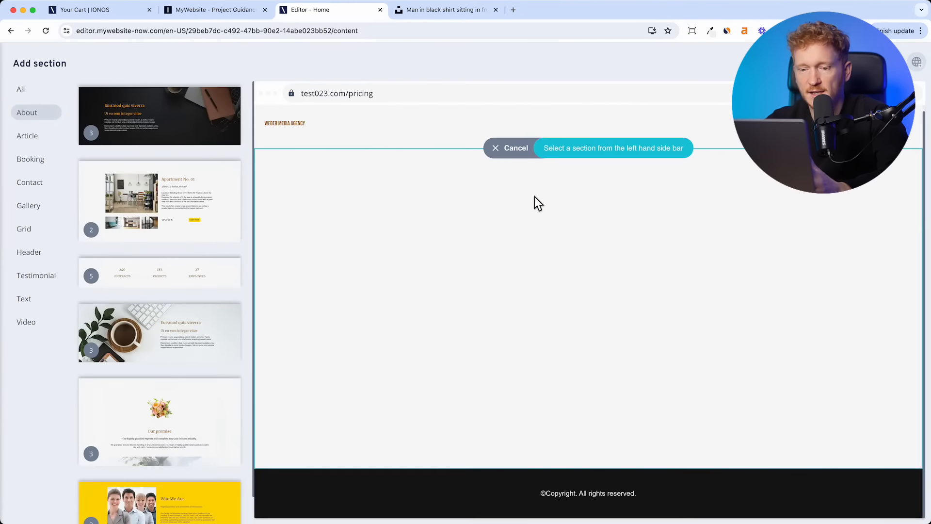
click(50, 92)
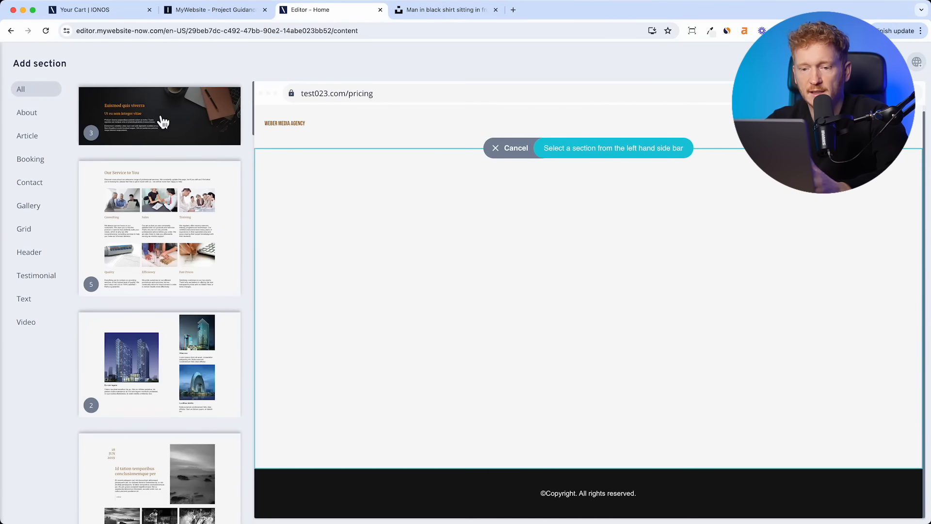
scroll(207, 330, down, 7)
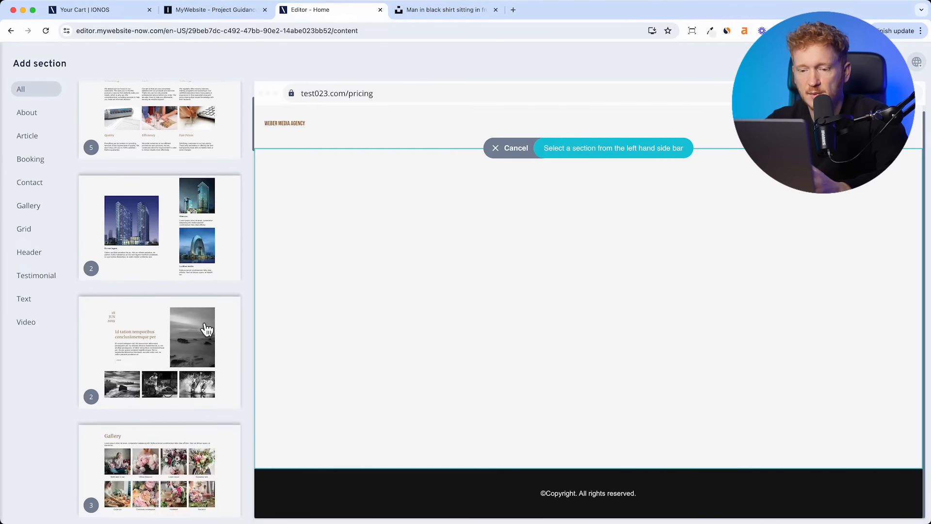
scroll(207, 329, up, 7)
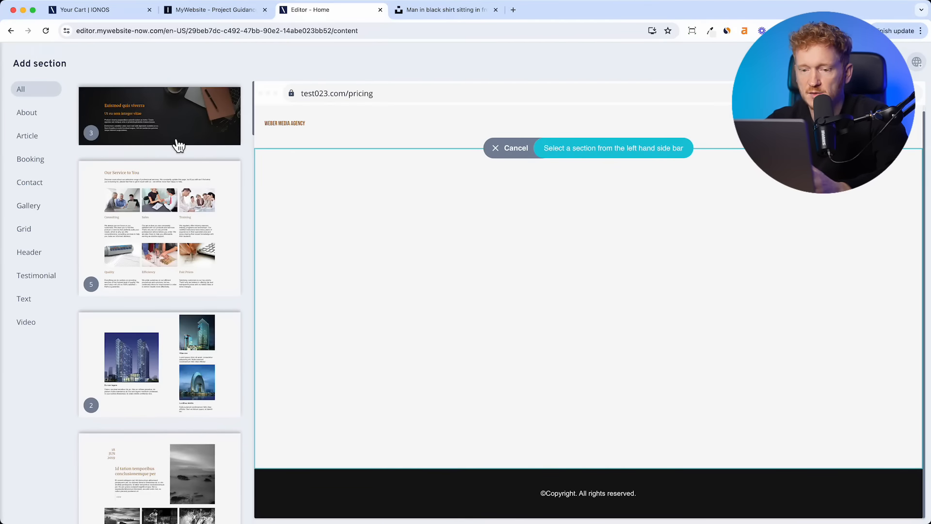
click(184, 250)
scroll(531, 309, down, 4)
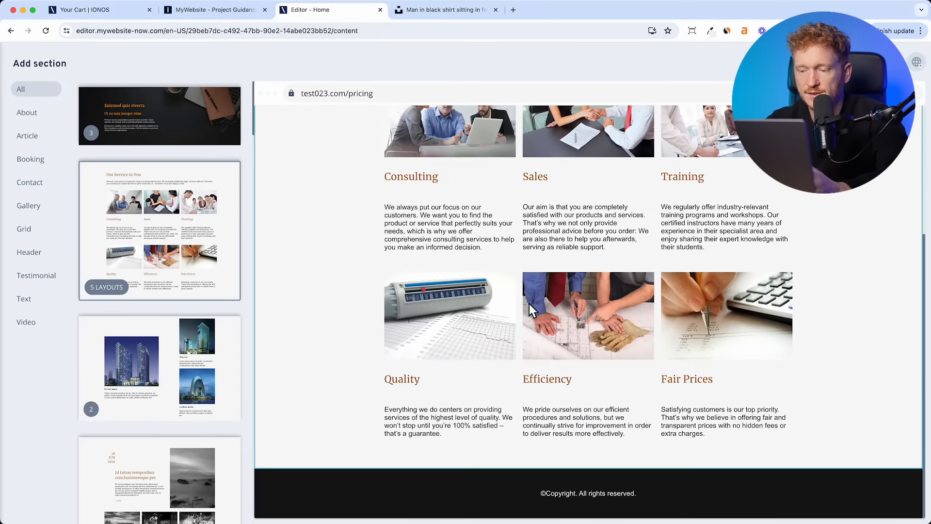
scroll(531, 309, up, 4)
- Compare the section's layouts and keep the two large image columns layout
click(597, 154)
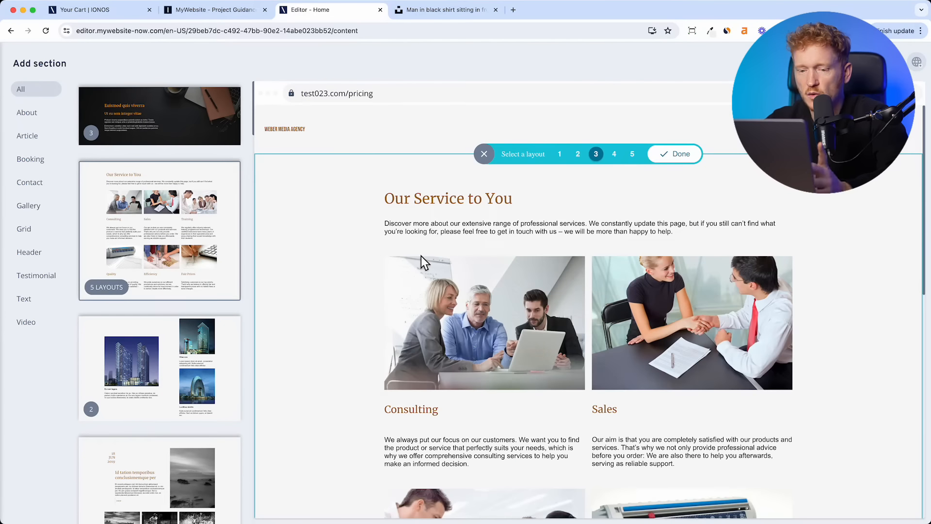
click(618, 156)
click(562, 155)
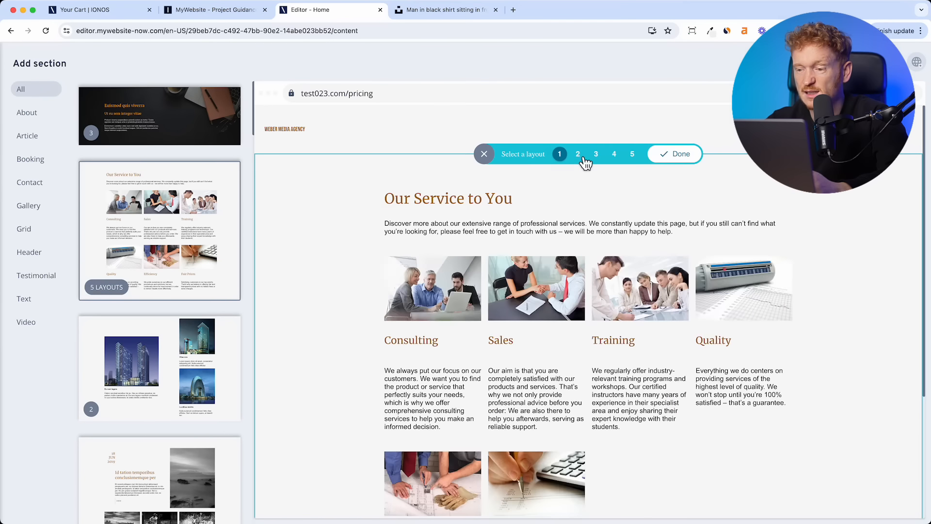
click(579, 157)
click(597, 157)
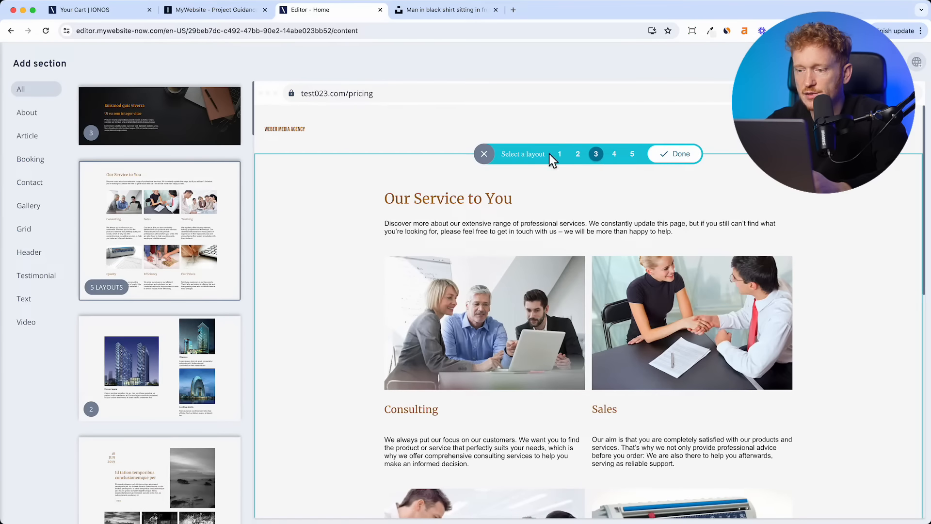
scroll(566, 354, down, 5)
scroll(566, 354, up, 5)
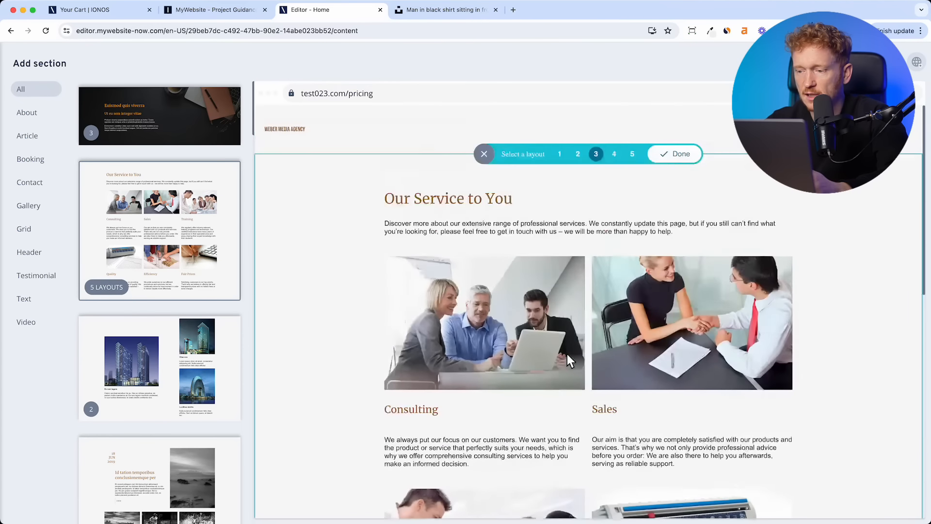
click(688, 164)
scroll(625, 446, down, 5)
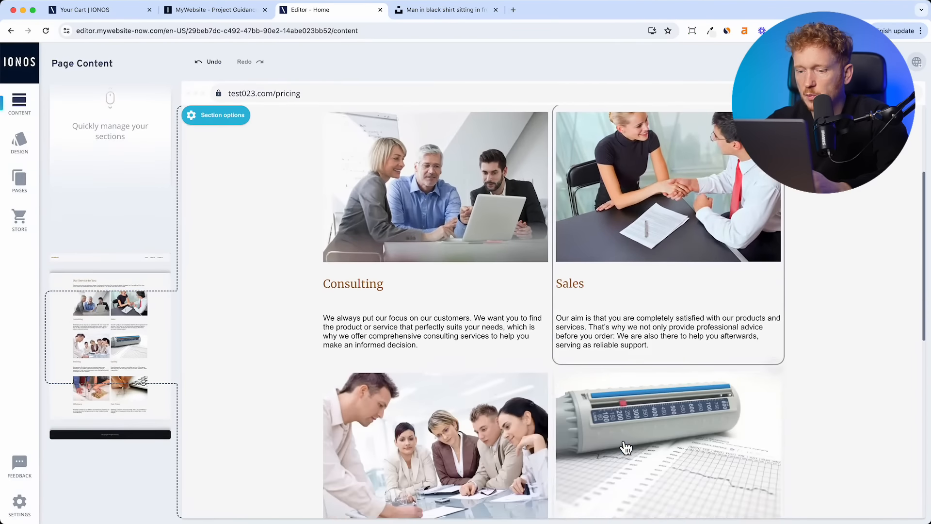
scroll(626, 446, up, 5)
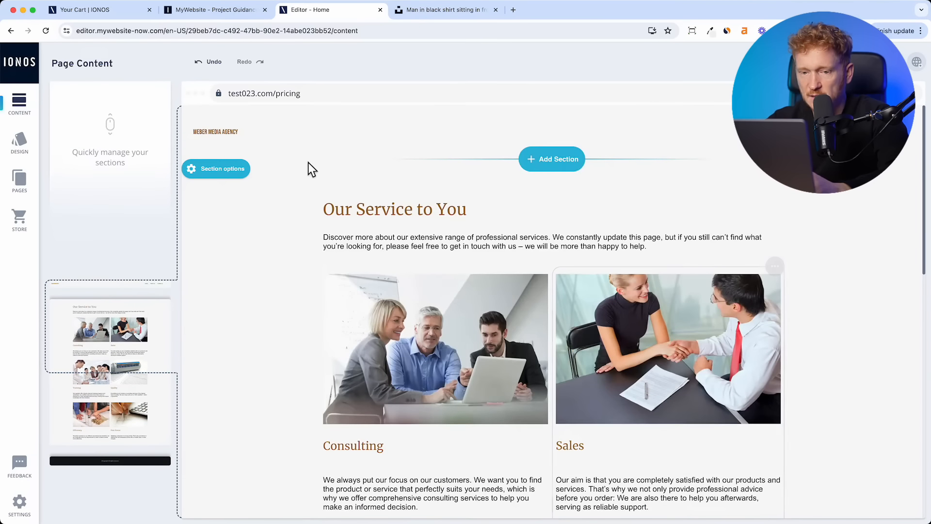
- Drag Pricing above Contact us in Website structure so it follows About Us
click(21, 192)
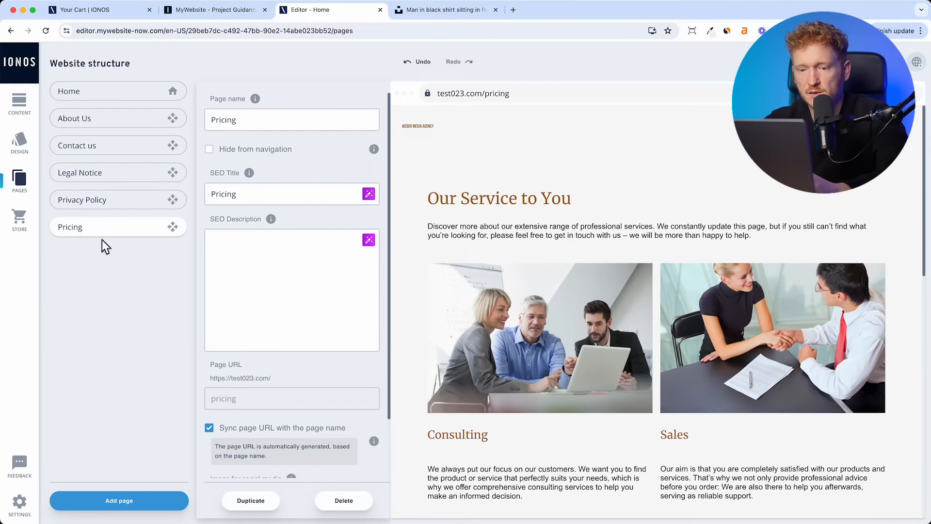
drag(107, 238, 109, 142)
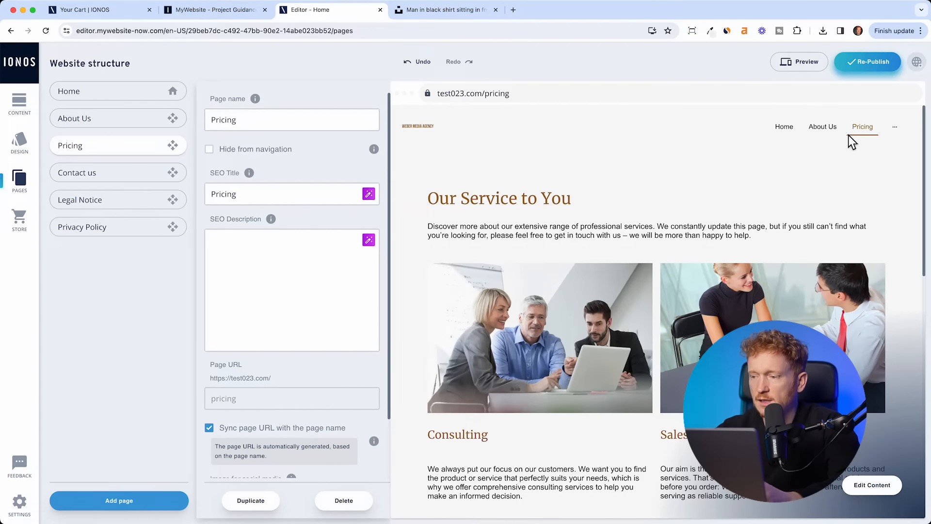
mouse_move(895, 127)
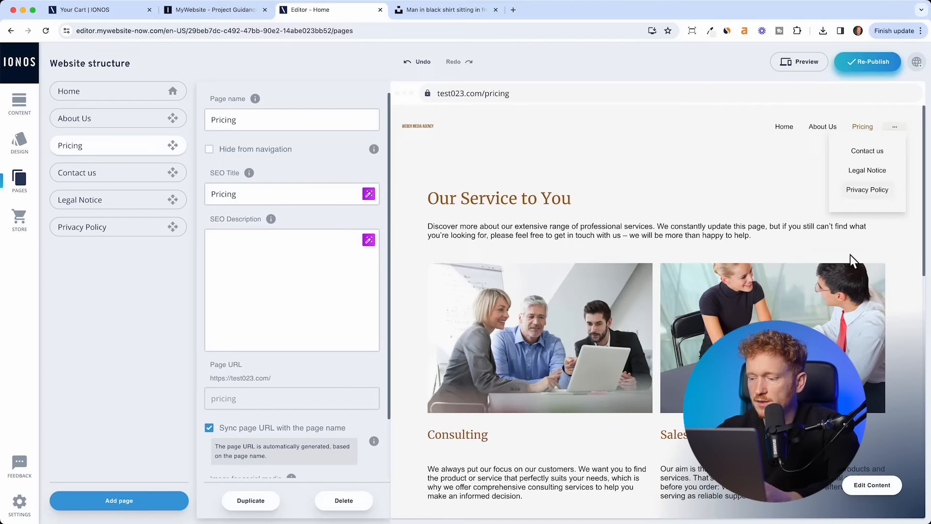
- Set the navigation bar to show 4 menu items
click(884, 495)
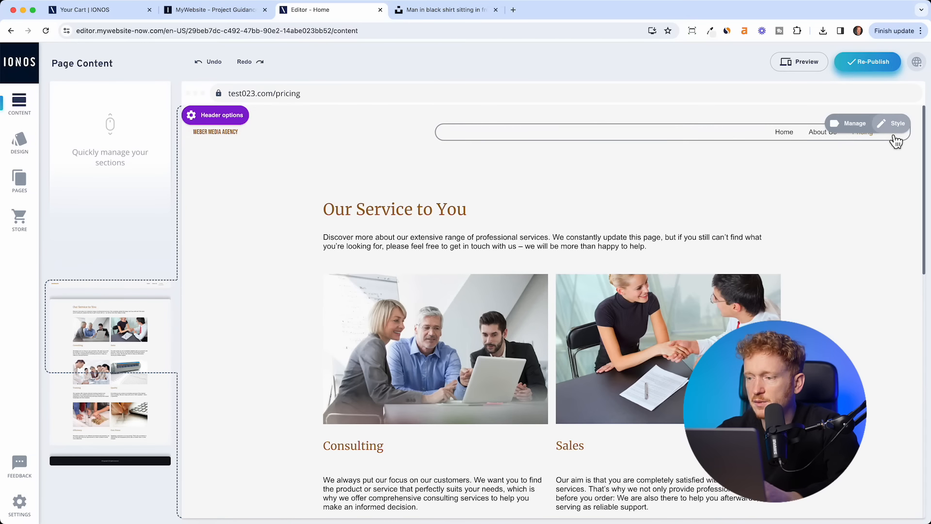
click(892, 125)
click(525, 481)
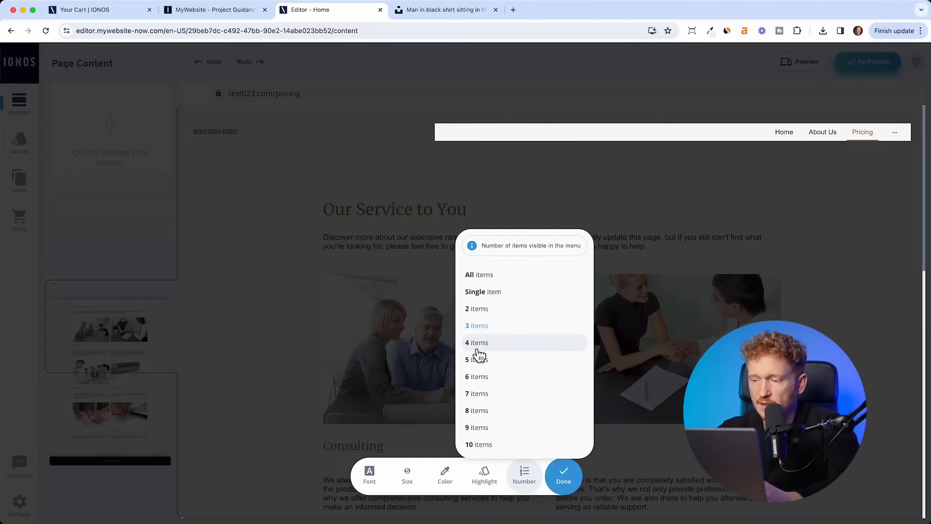
click(477, 345)
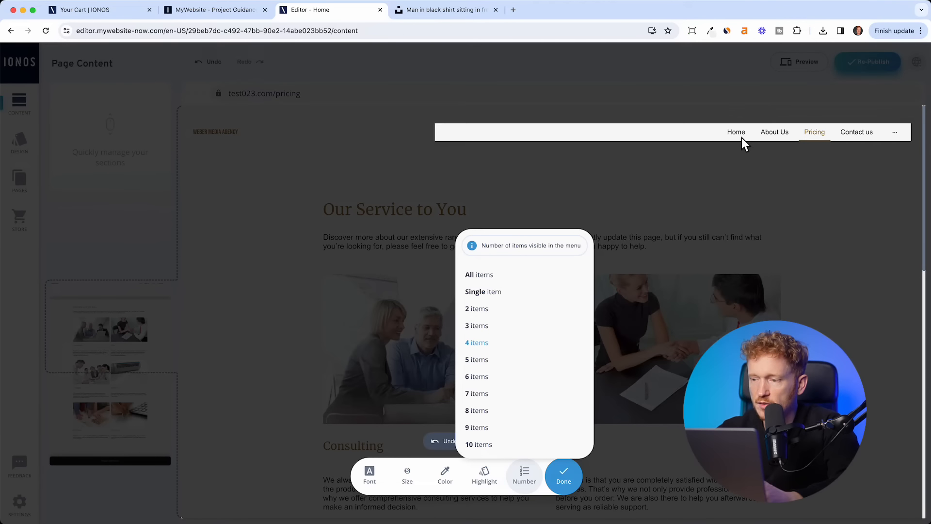
click(571, 487)
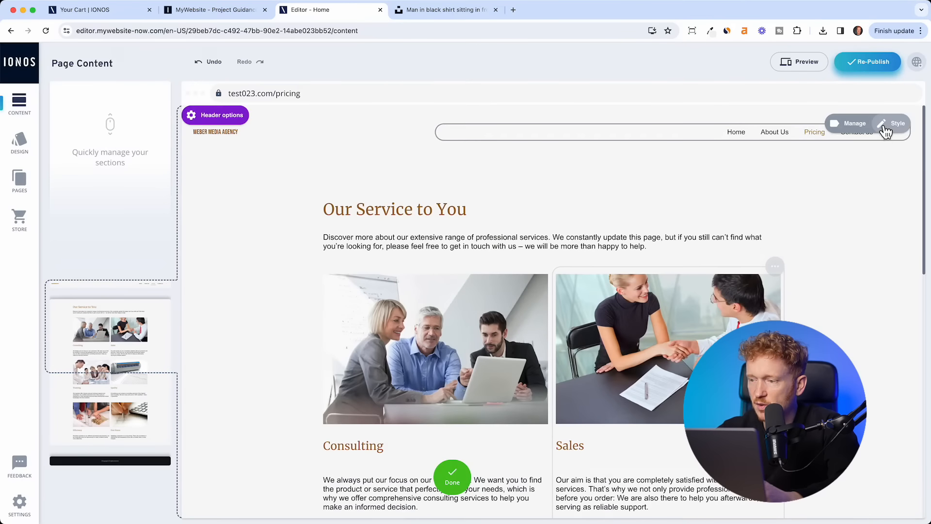
- Make the navigation text size L, after trying M first
mouse_move(895, 143)
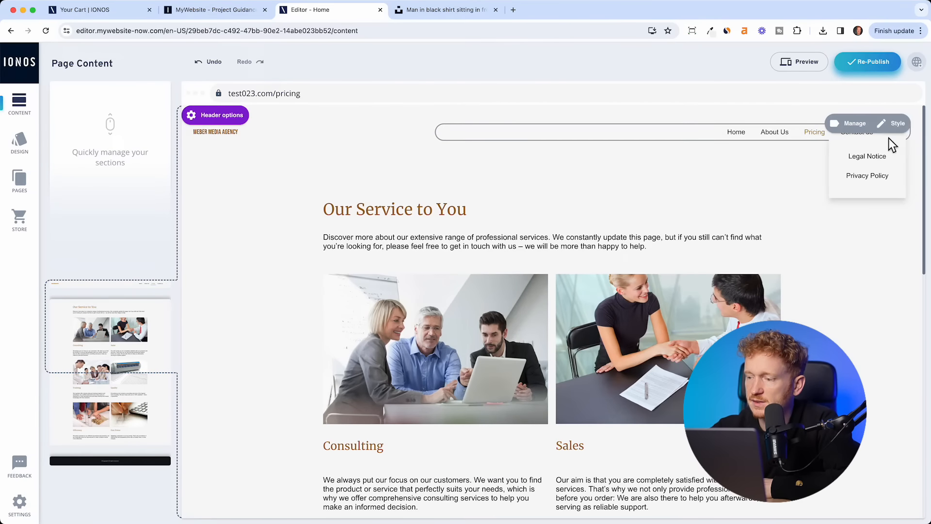
click(898, 129)
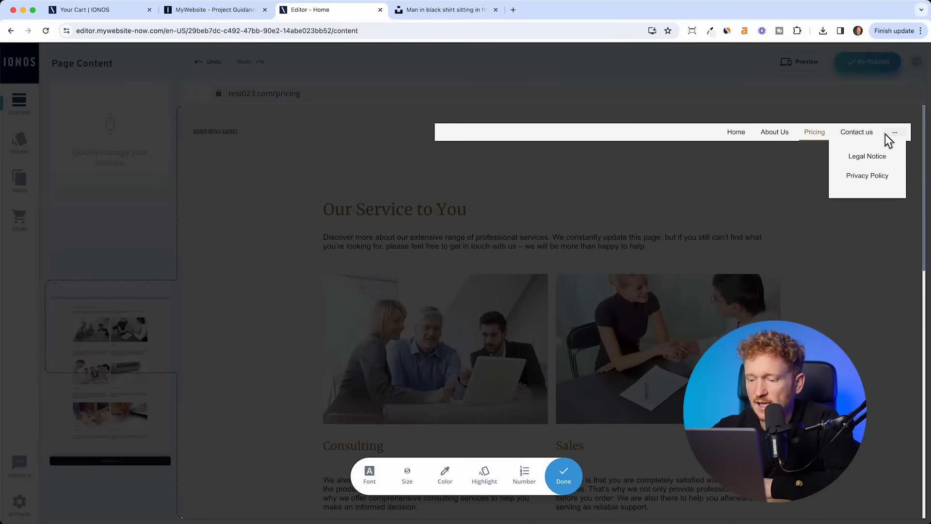
click(407, 479)
click(415, 449)
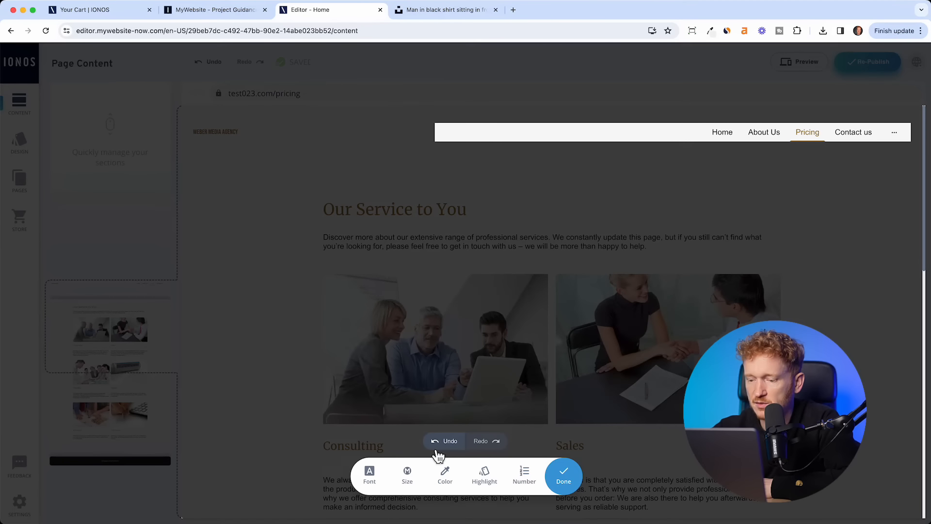
click(407, 480)
click(450, 446)
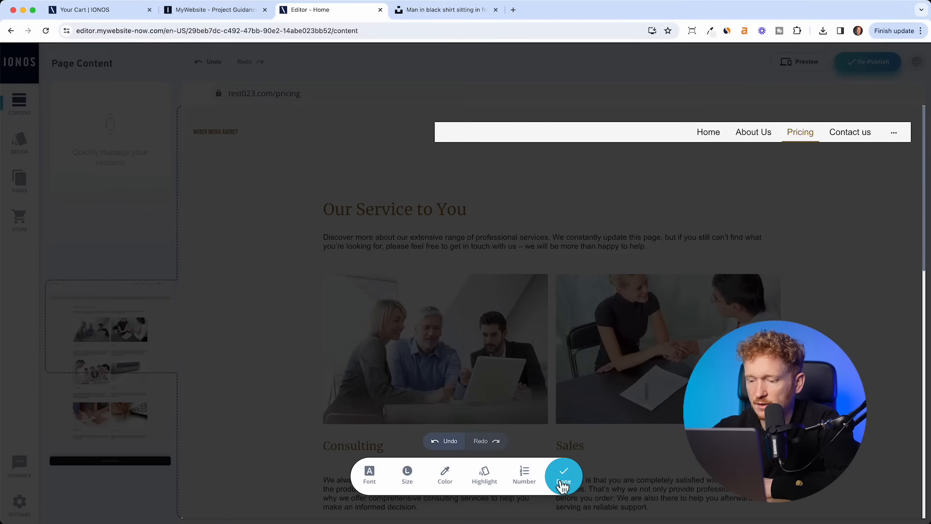
click(480, 487)
click(751, 148)
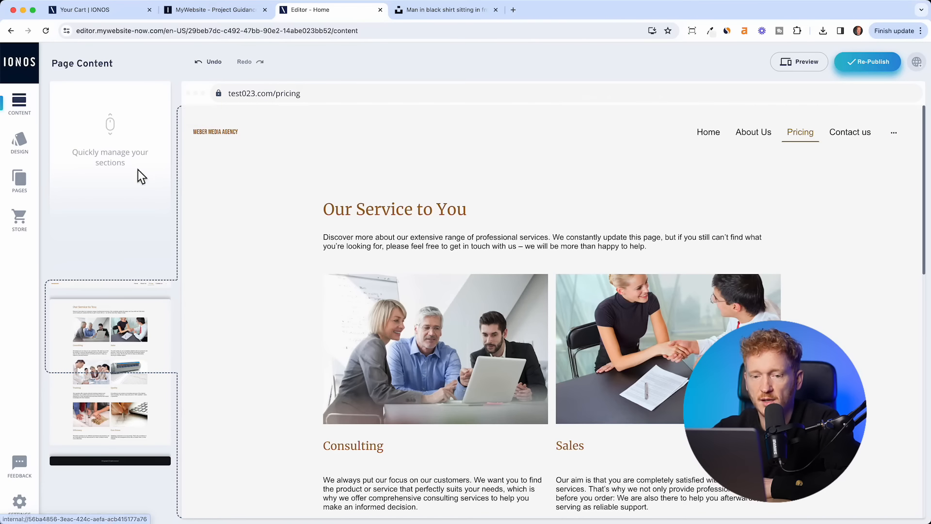
click(29, 191)
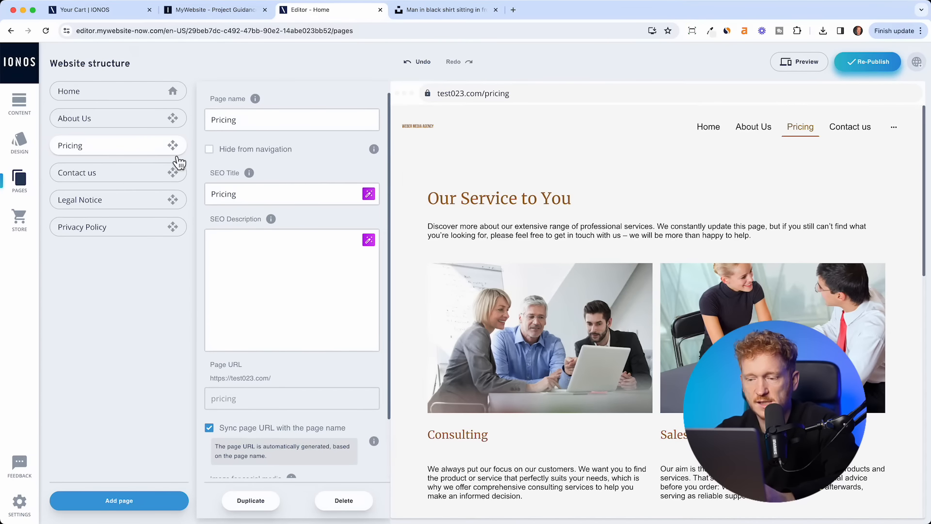
- Select Home in Website structure to show its SEO title Home and root URL
mouse_move(575, 255)
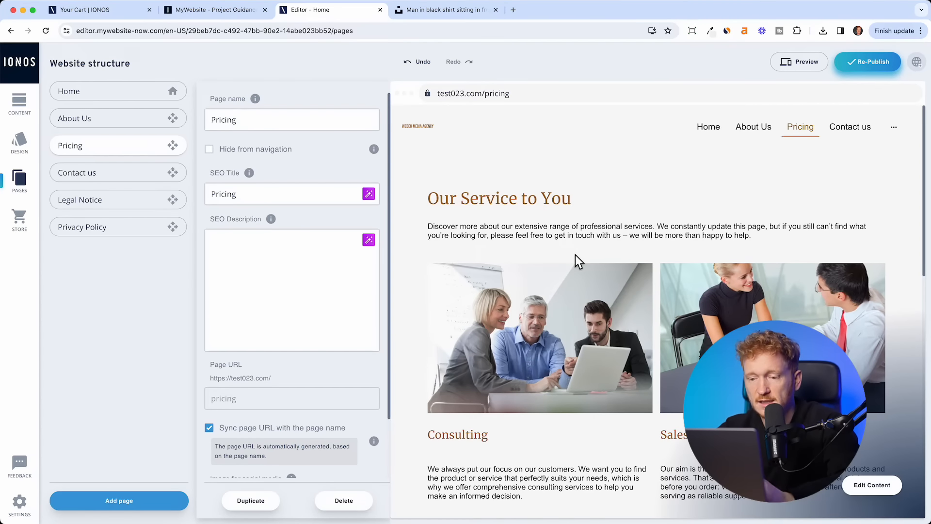
click(109, 99)
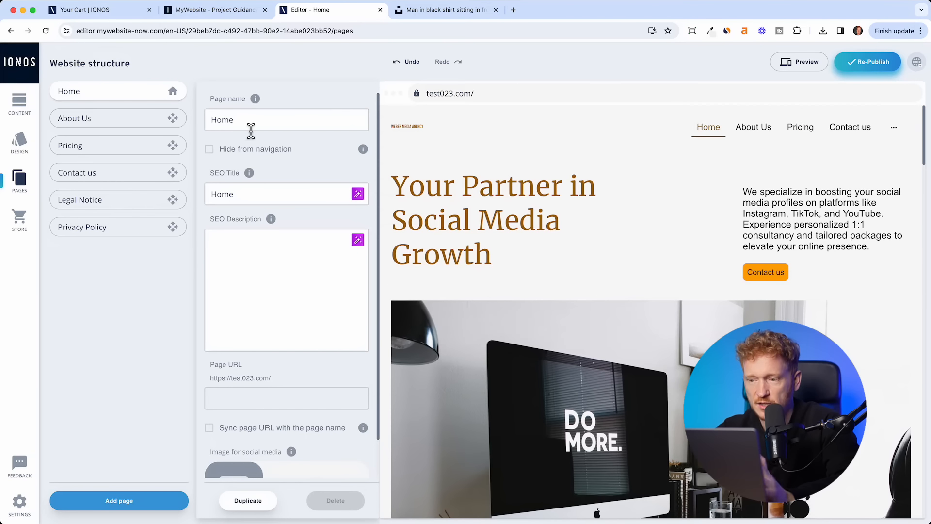
mouse_move(766, 153)
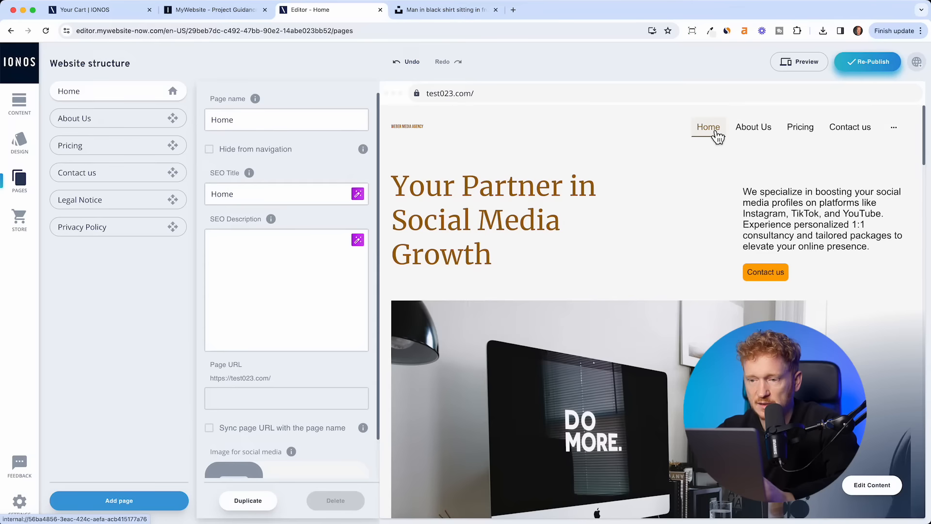
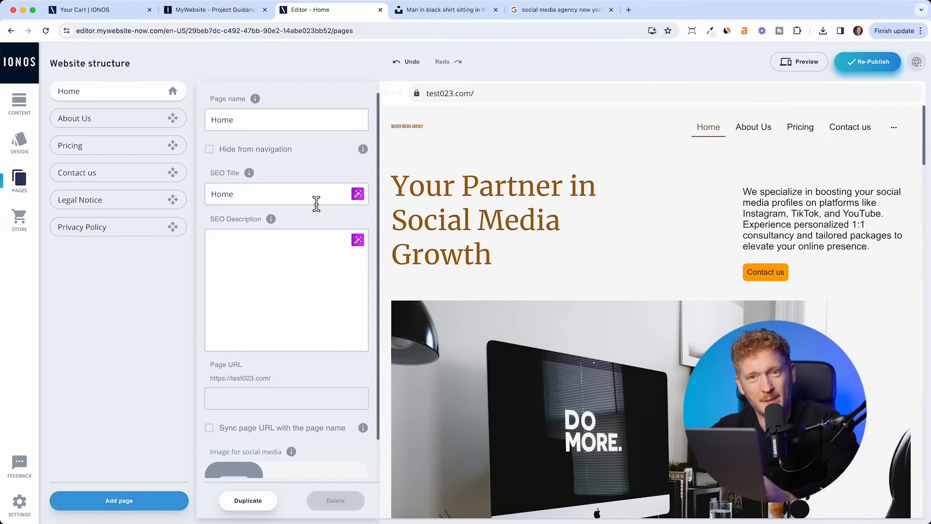
- Have AI write the Home page SEO title and SEO description, then open the 'social media agency new york' Google results
click(358, 198)
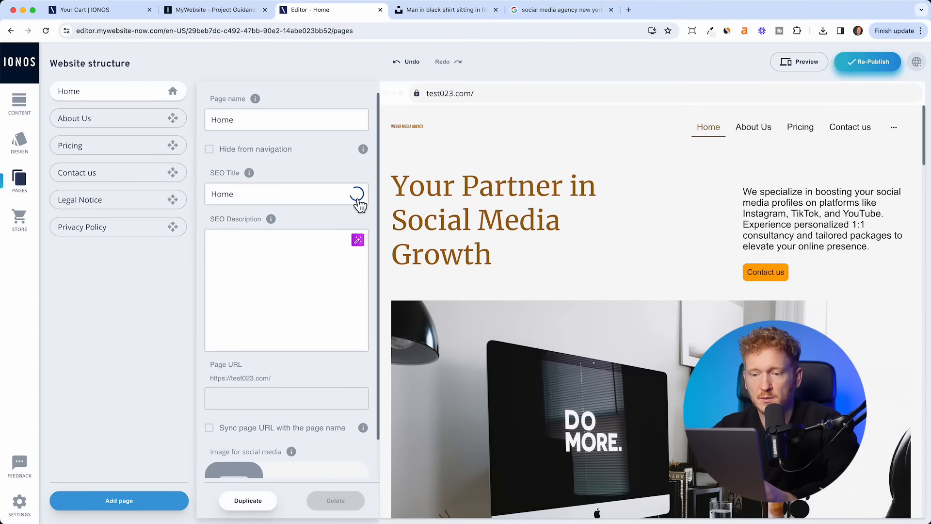
click(299, 194)
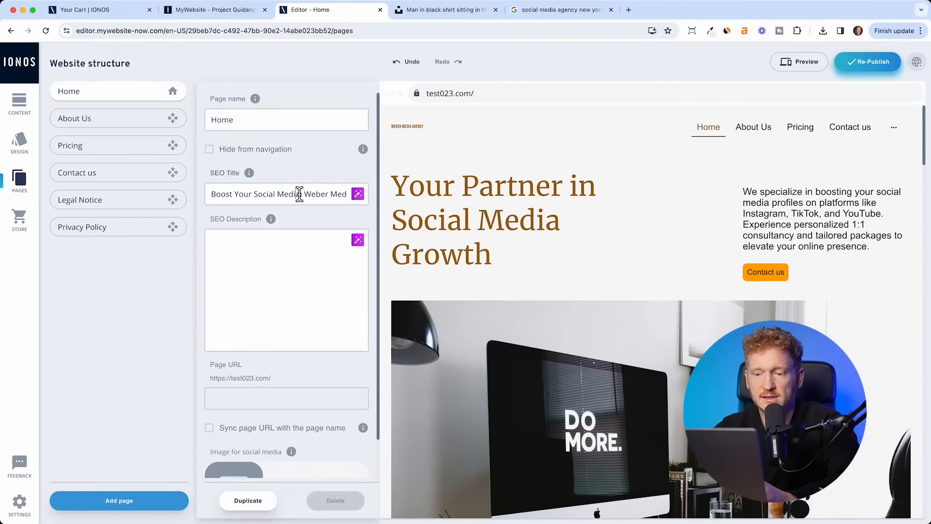
click(347, 194)
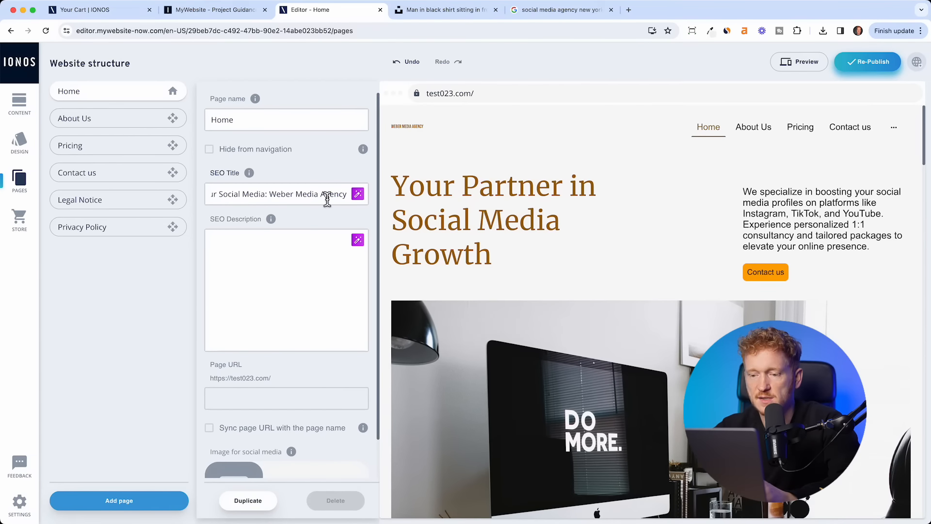
click(358, 242)
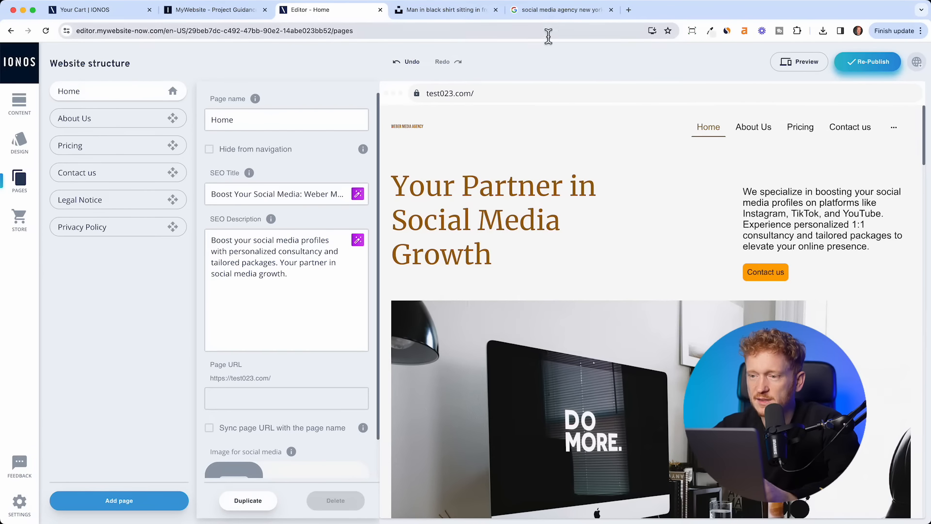
click(563, 13)
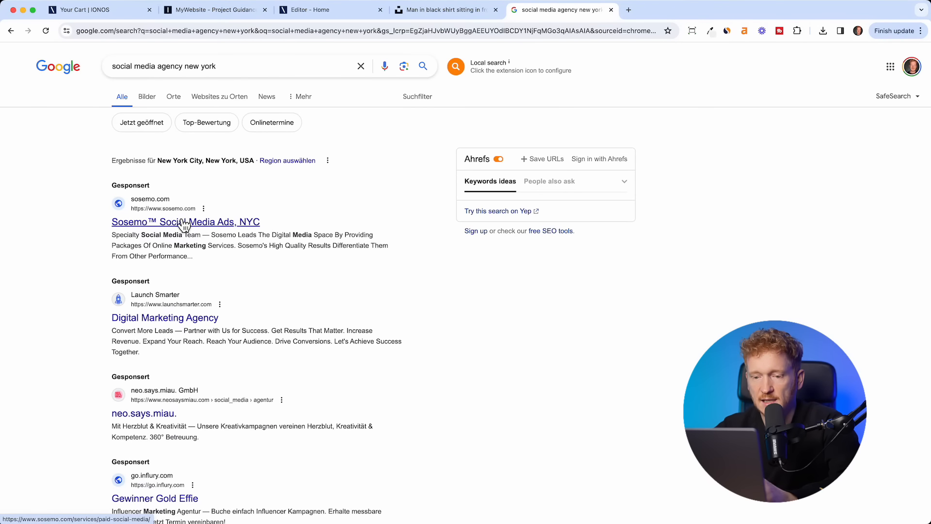
- Scroll down the Google results for 'social media agency new york'
scroll(209, 329, down, 10)
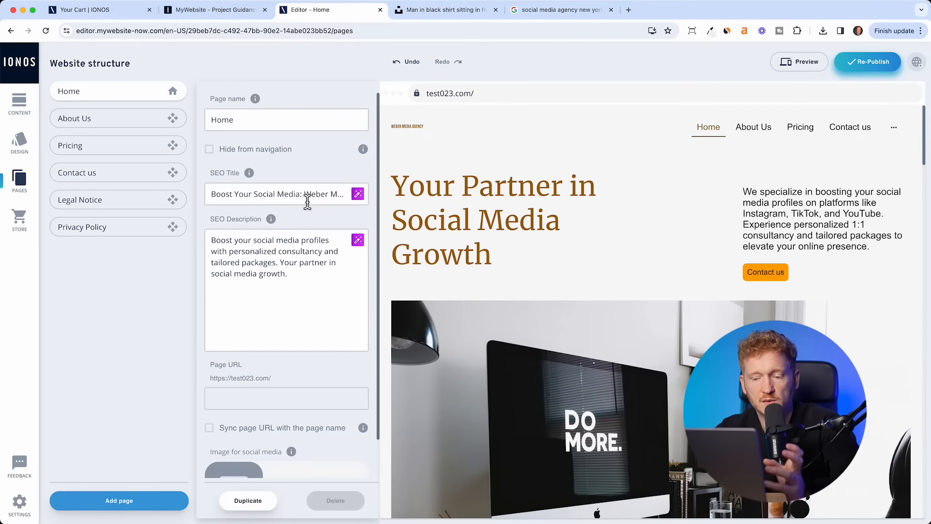
scroll(304, 278, down, 2)
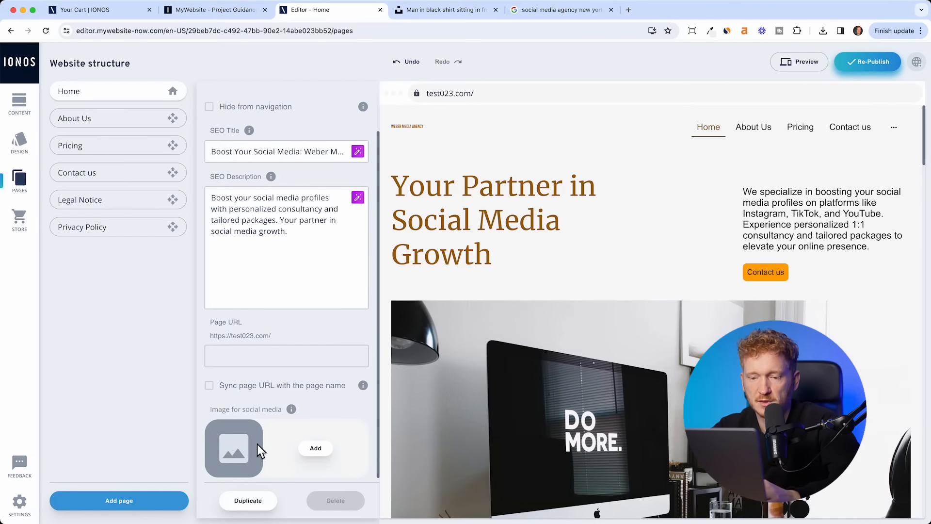
scroll(264, 410, up, 2)
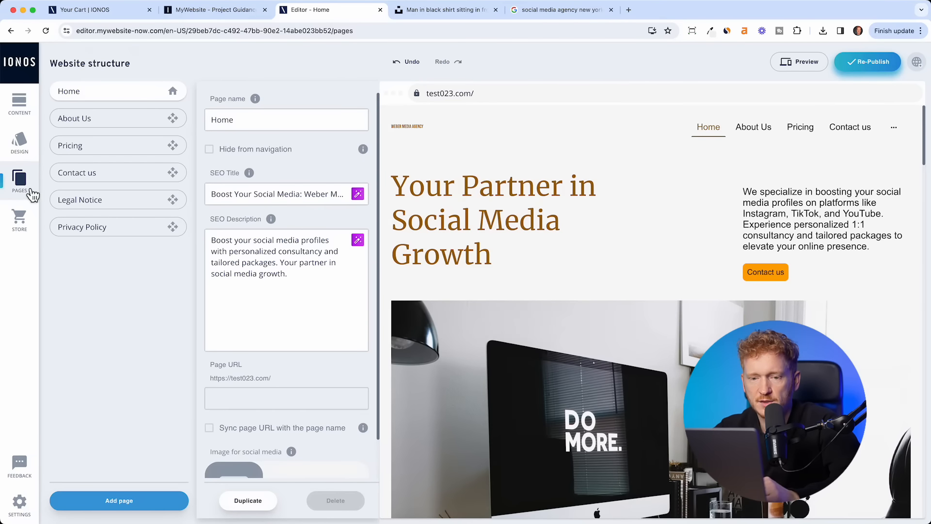
click(27, 151)
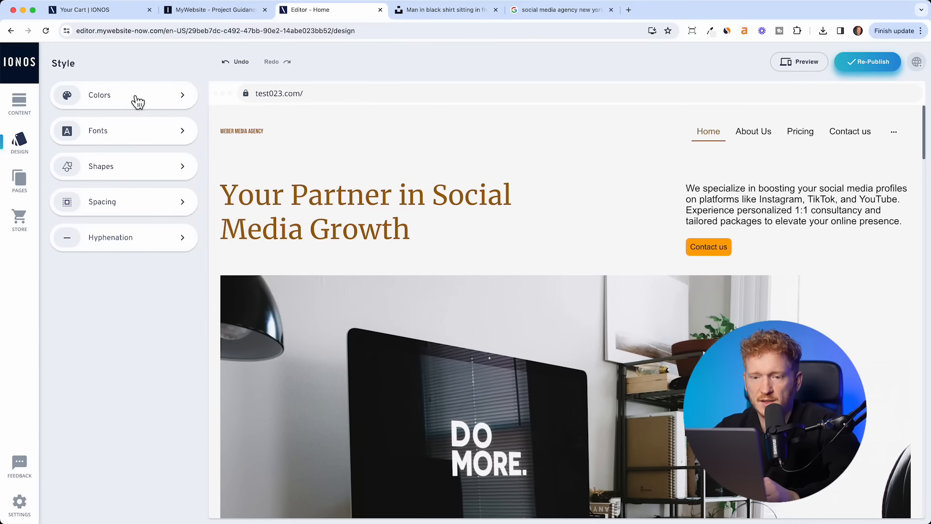
click(137, 101)
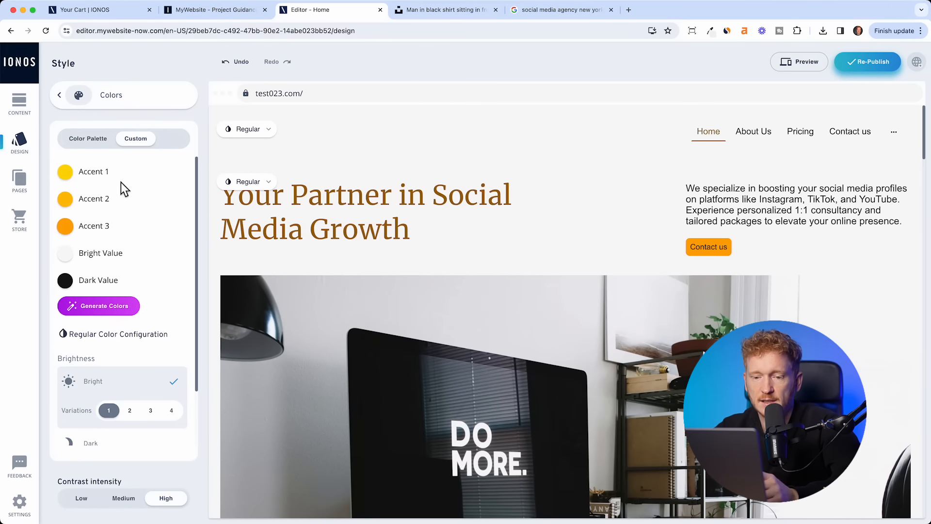
click(122, 236)
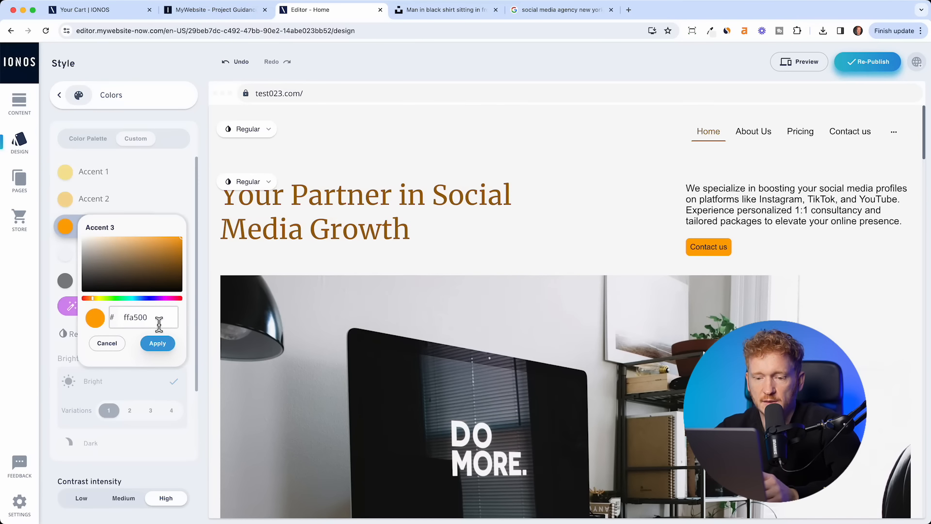
click(167, 343)
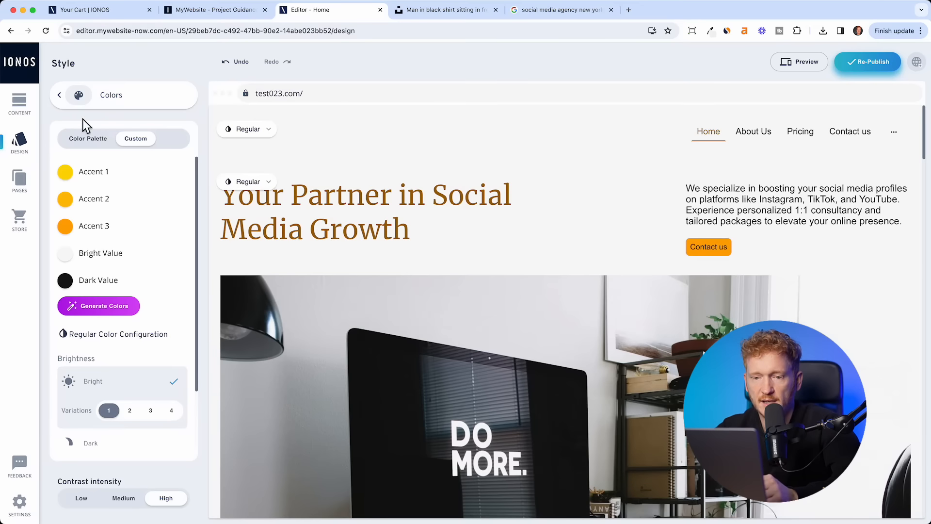
click(61, 95)
click(92, 130)
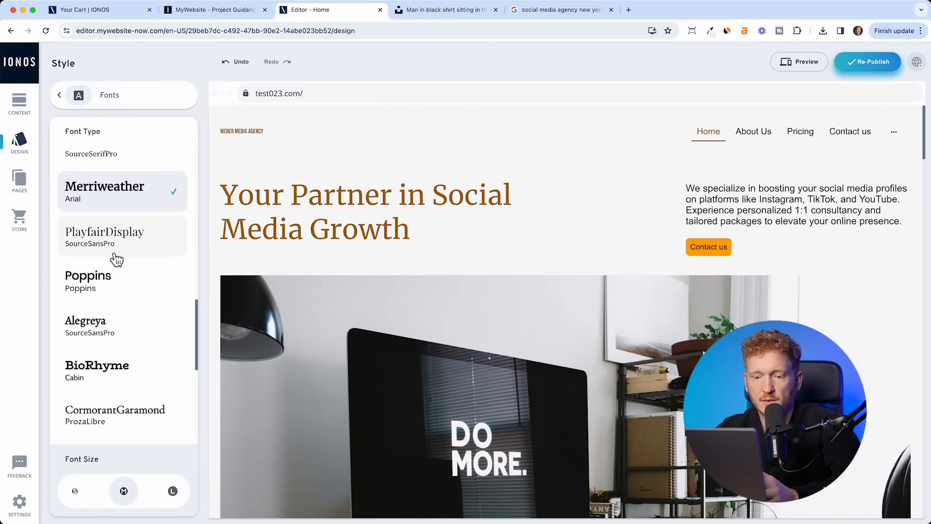
scroll(117, 259, down, 6)
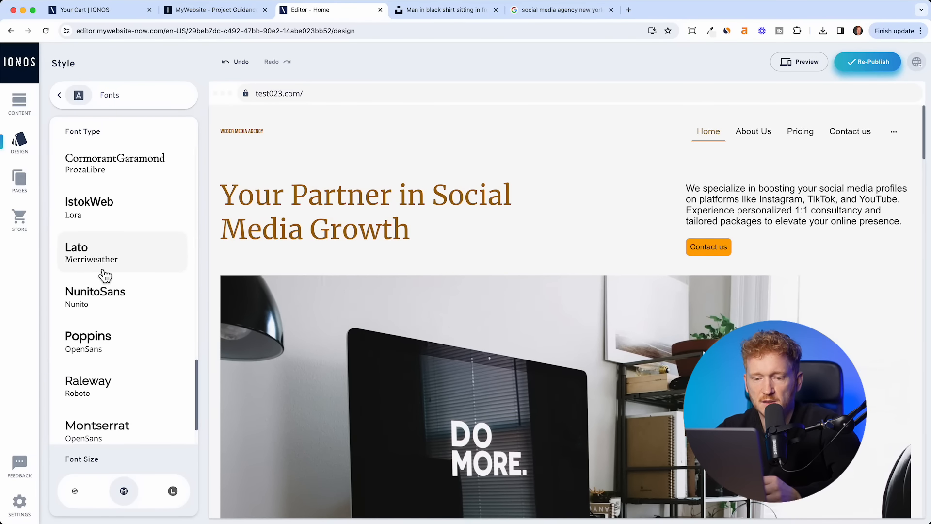
scroll(114, 328, down, 1)
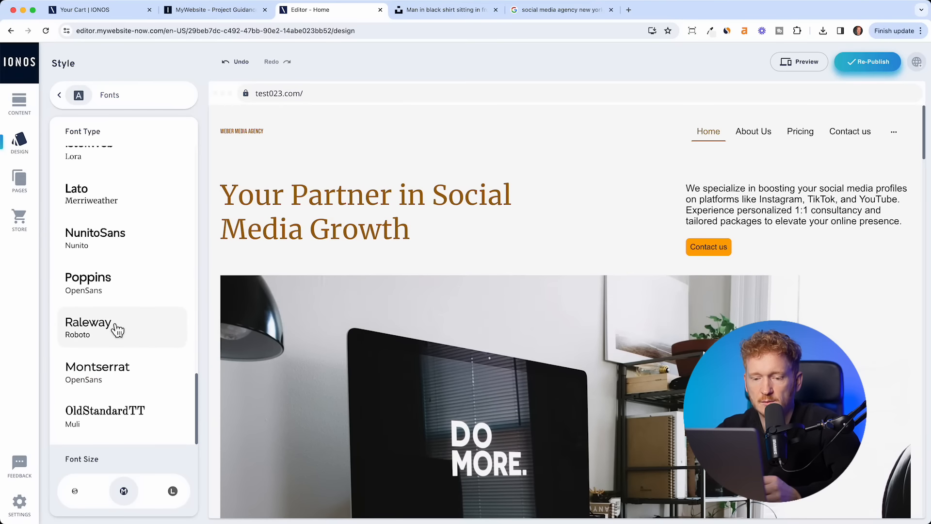
scroll(167, 353, up, 7)
scroll(166, 353, up, 1)
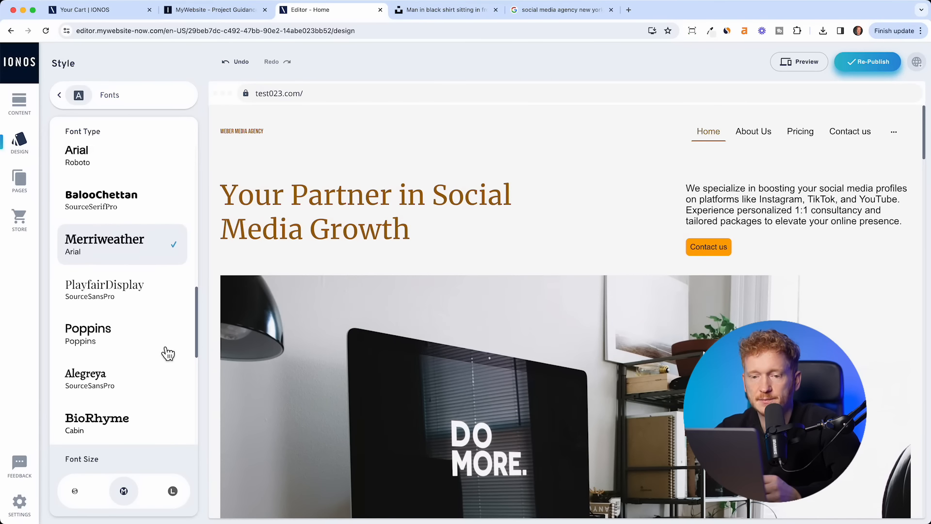
click(52, 97)
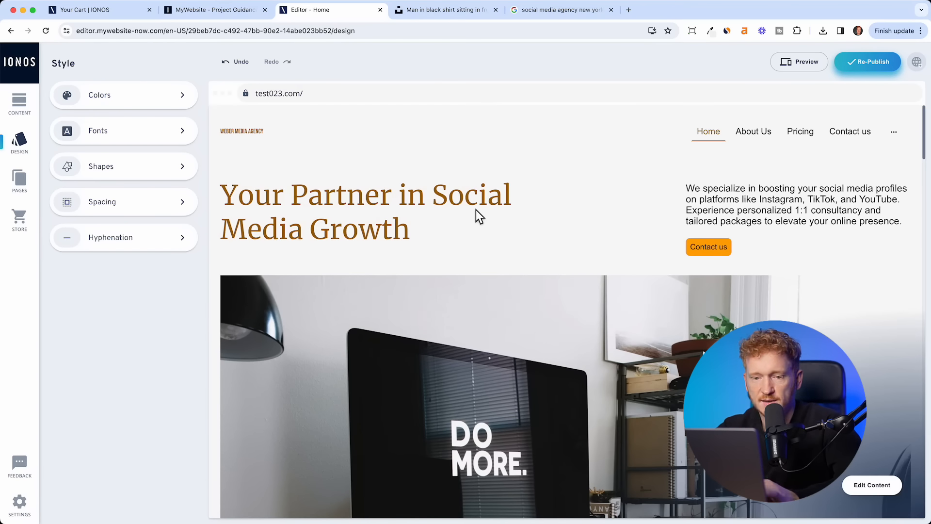
click(42, 191)
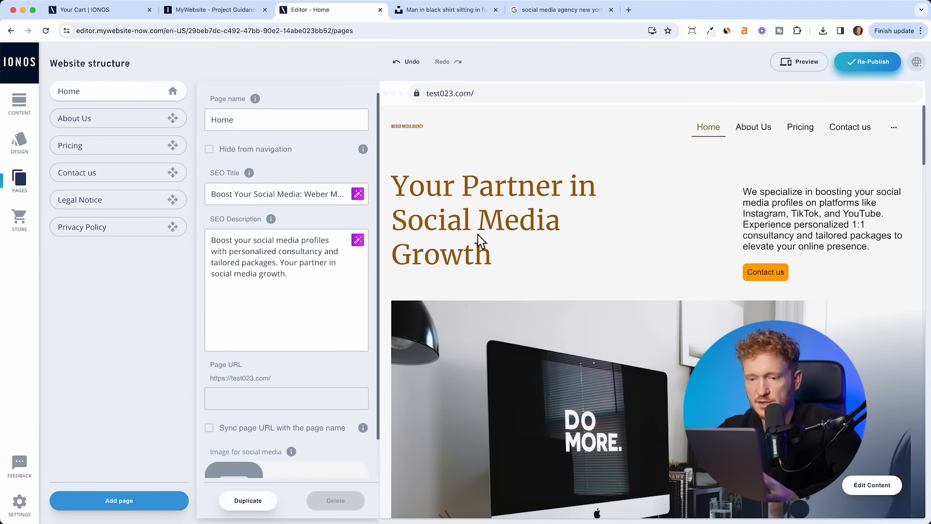
- Delete AGENCY from the header logo so it reads WEBER MEDIA
click(33, 147)
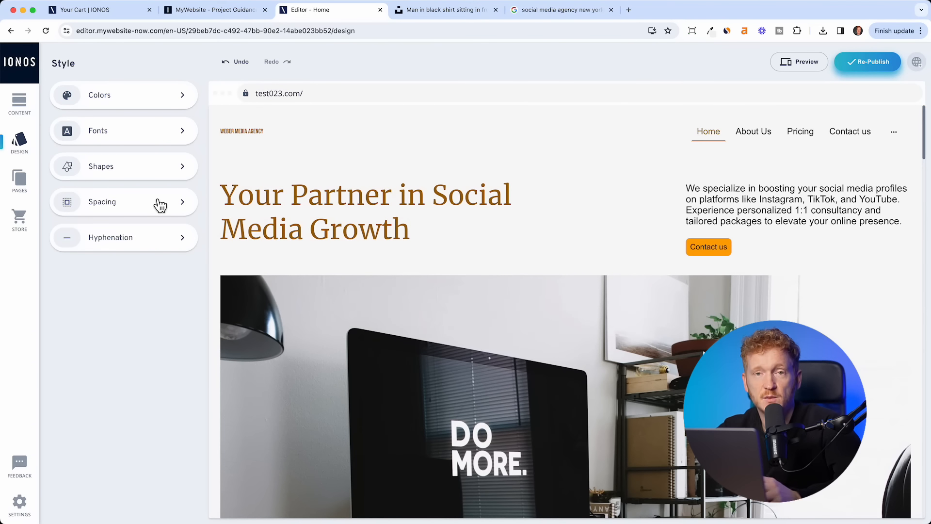
click(871, 485)
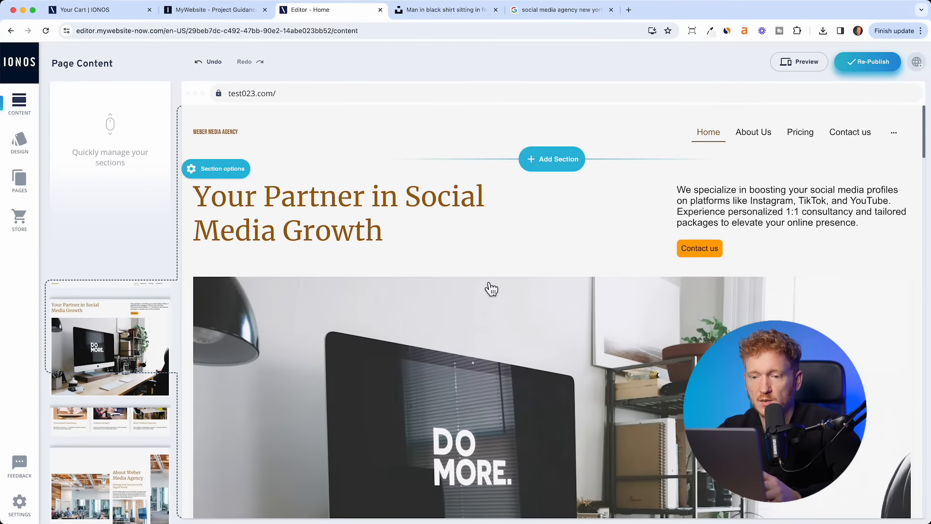
click(231, 146)
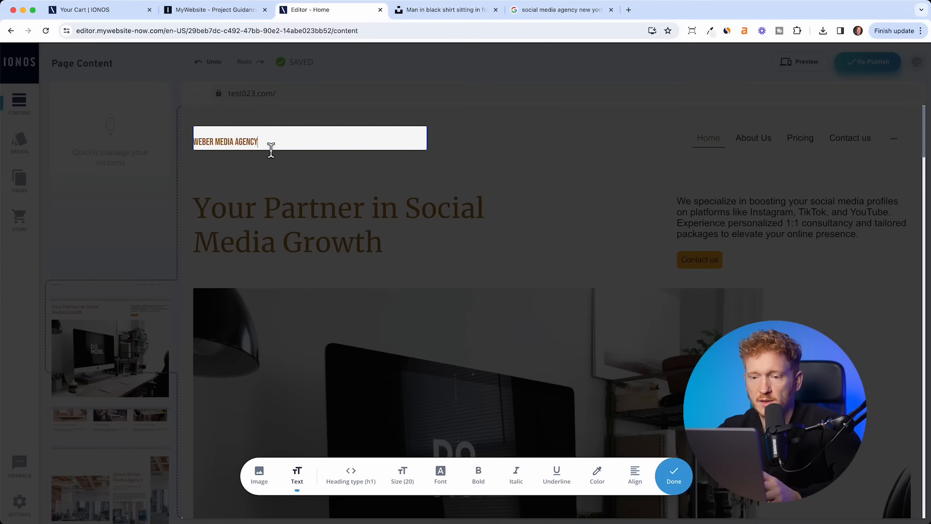
drag(273, 148, 237, 147)
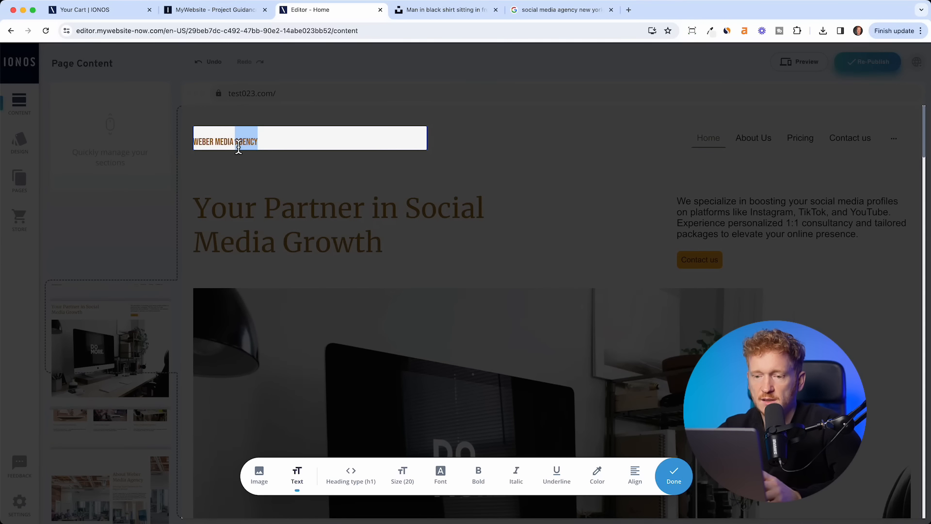
key(BackSpace)
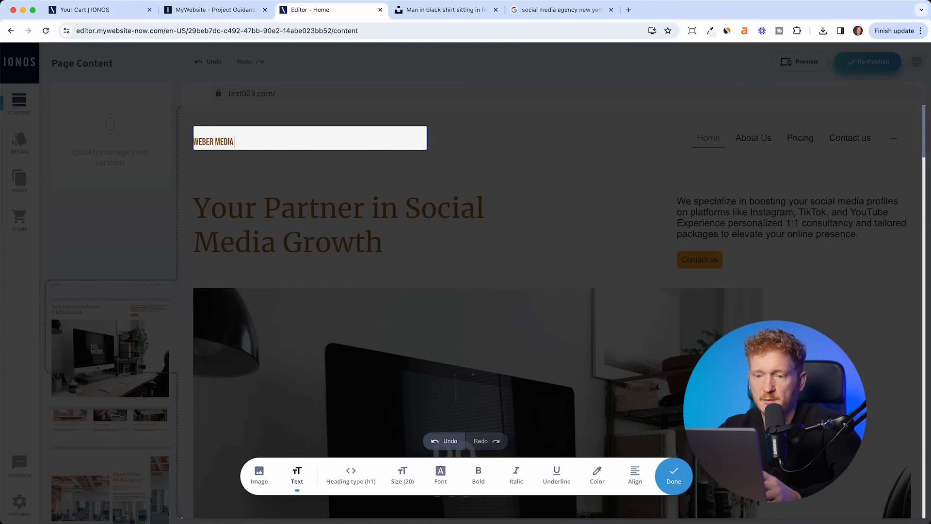
- Make the WEBER MEDIA logo text larger and confirm the edit
triple_click(281, 132)
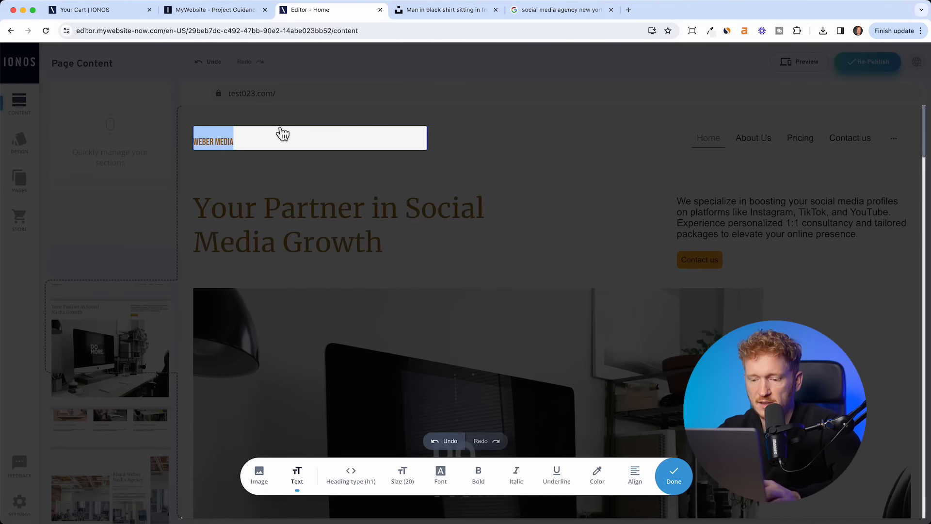
click(412, 478)
click(408, 416)
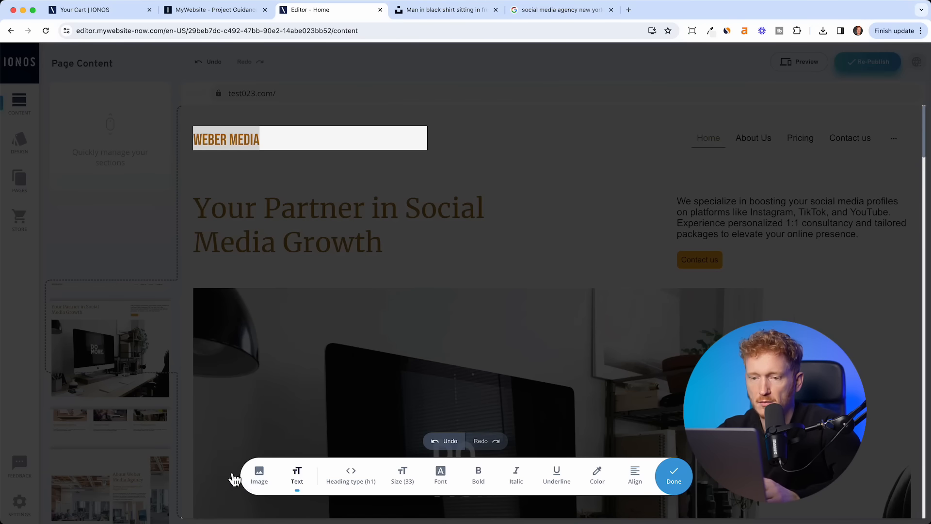
click(676, 475)
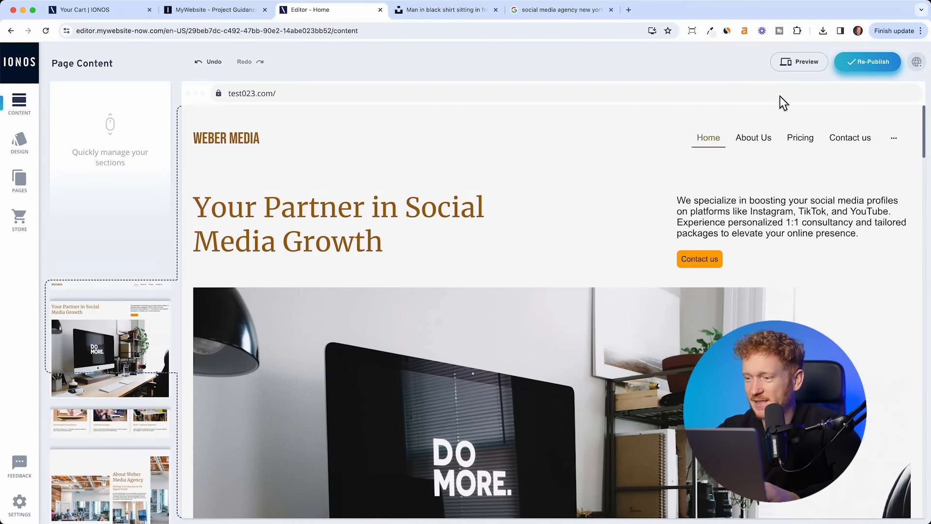
- Preview the Home page in tablet and phone layouts, scrolling each, then return to desktop width
click(782, 69)
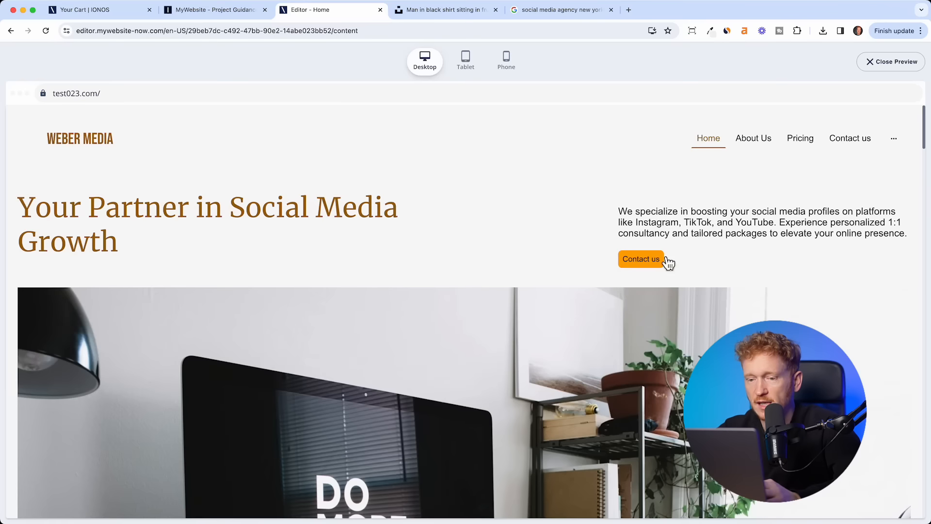
scroll(648, 292, down, 5)
scroll(648, 292, down, 5)
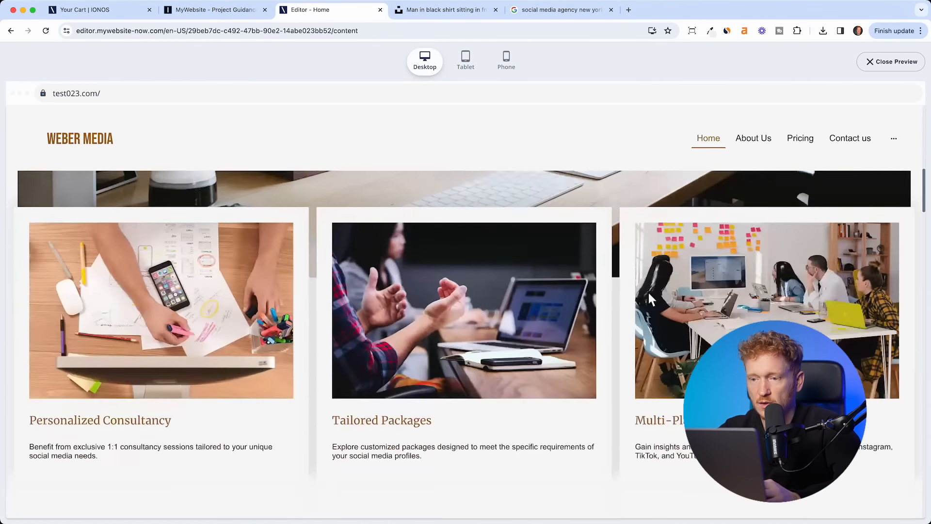
click(466, 63)
scroll(462, 276, down, 10)
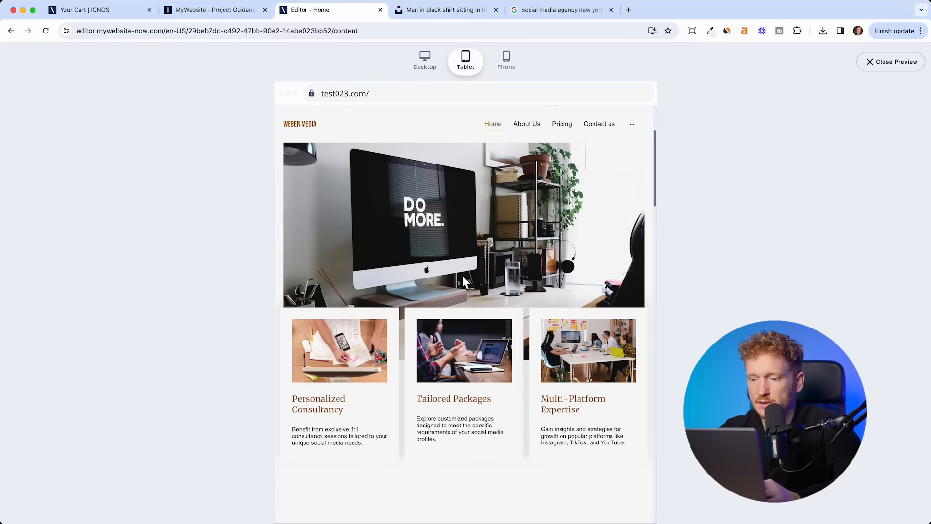
click(505, 77)
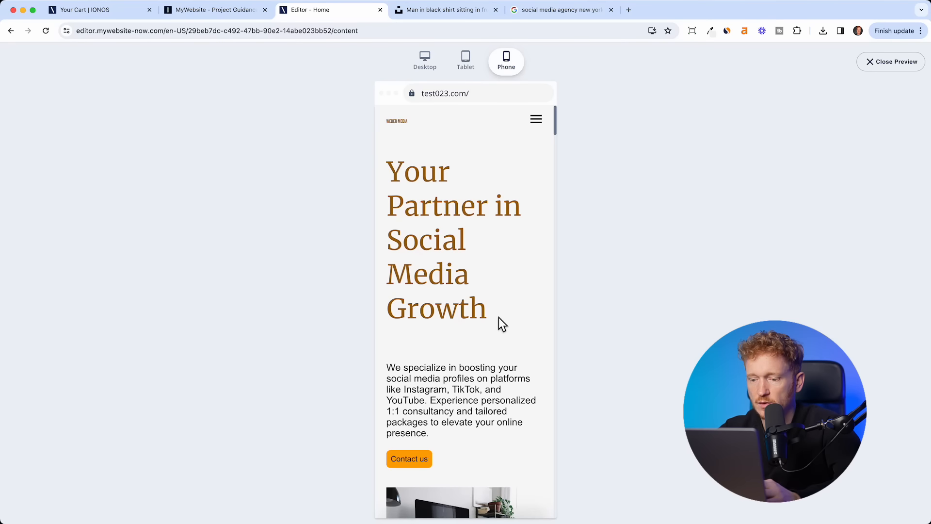
scroll(499, 317, down, 10)
scroll(499, 317, up, 5)
scroll(499, 317, up, 3)
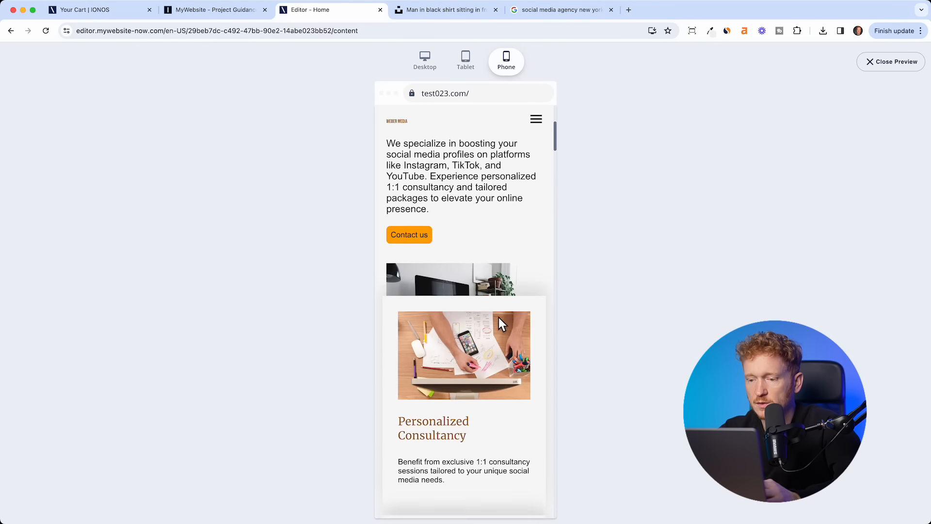
scroll(499, 317, down, 10)
scroll(498, 317, down, 5)
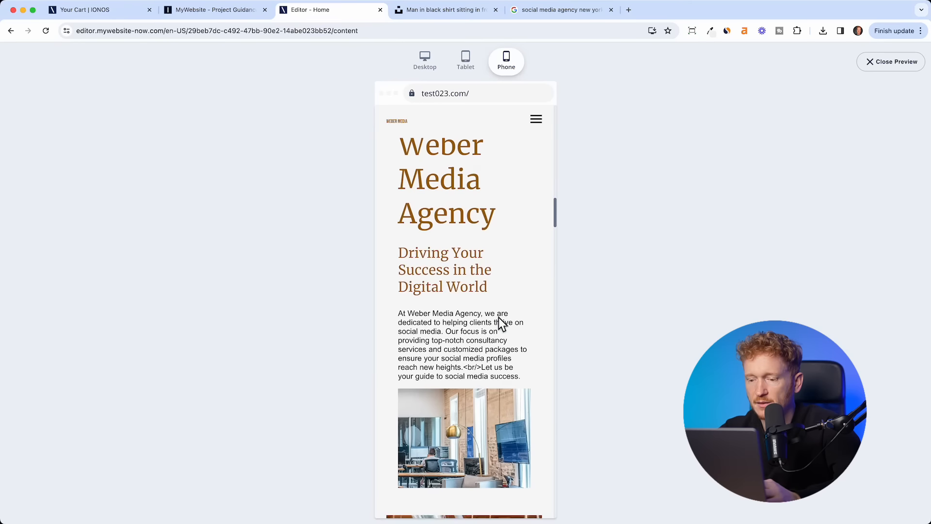
click(431, 73)
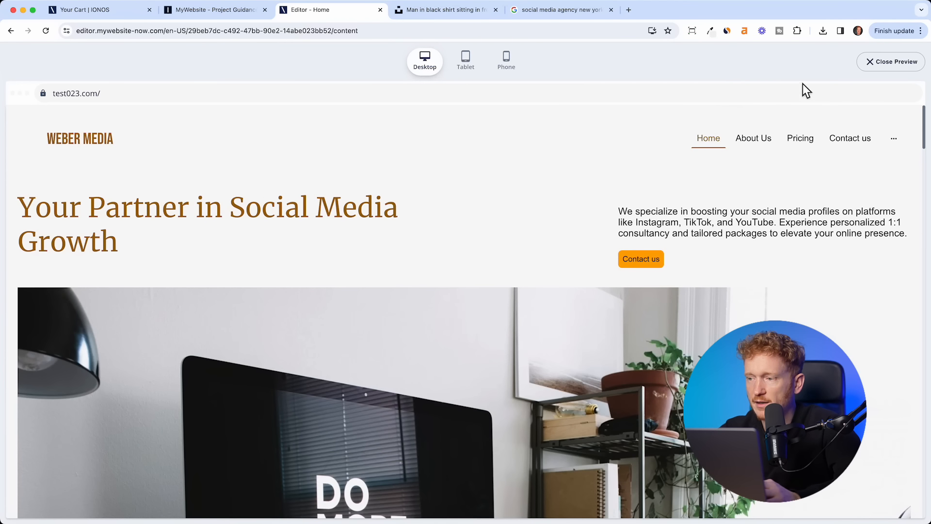
- Close the preview and republish the site to test023.com
click(892, 64)
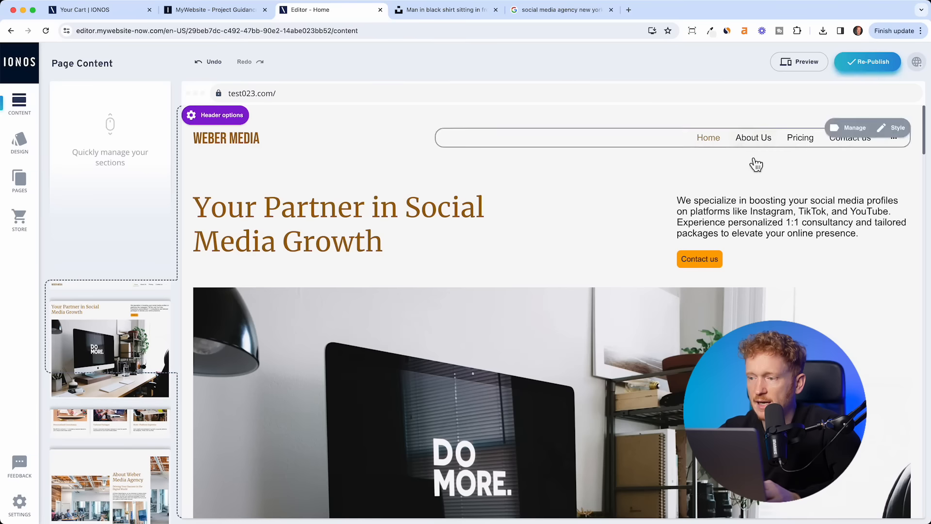
click(877, 70)
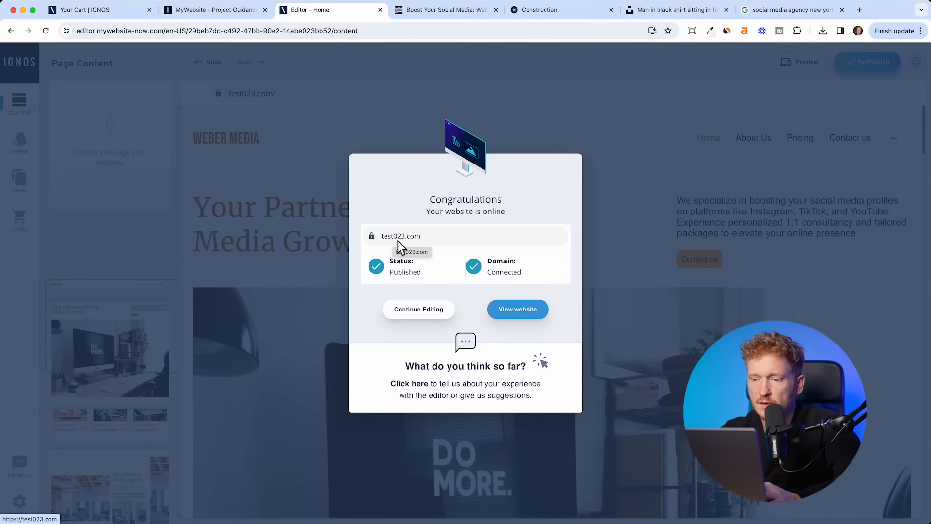
- Open the live test023.com site, scroll through it and accept the cookie notice
click(397, 240)
scroll(385, 249, down, 3)
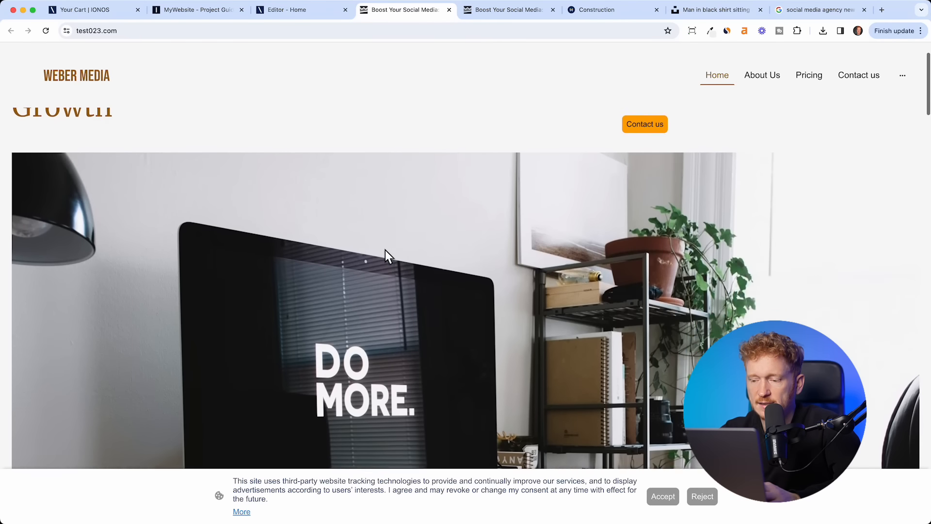
scroll(386, 253, up, 3)
scroll(407, 213, down, 20)
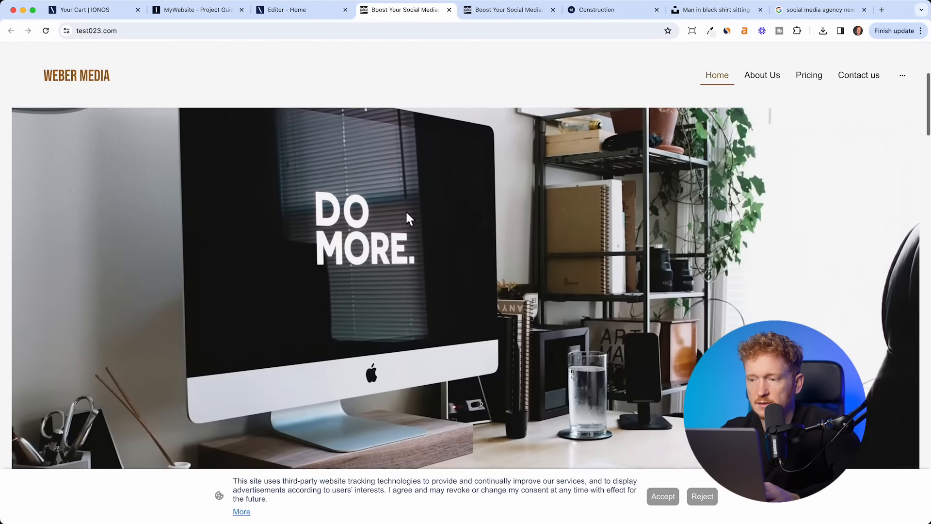
scroll(407, 213, down, 3)
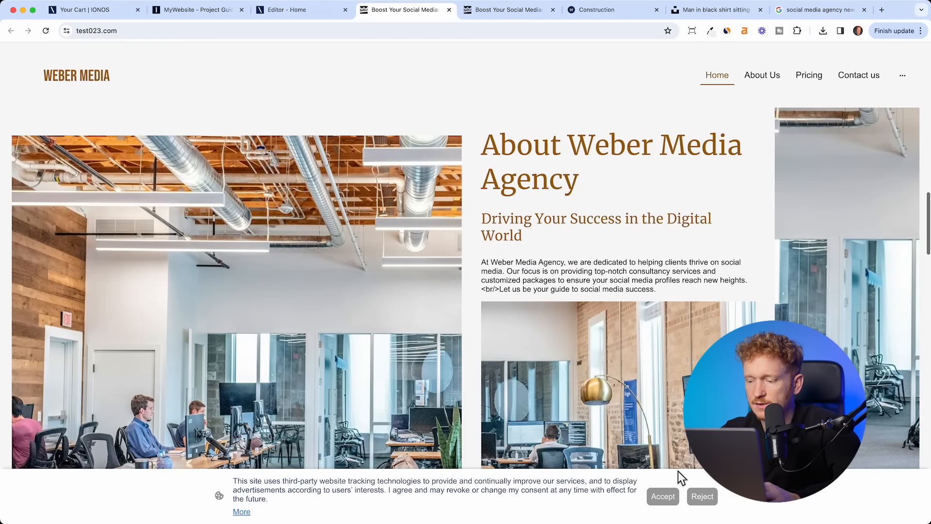
click(663, 496)
scroll(674, 505, up, 10)
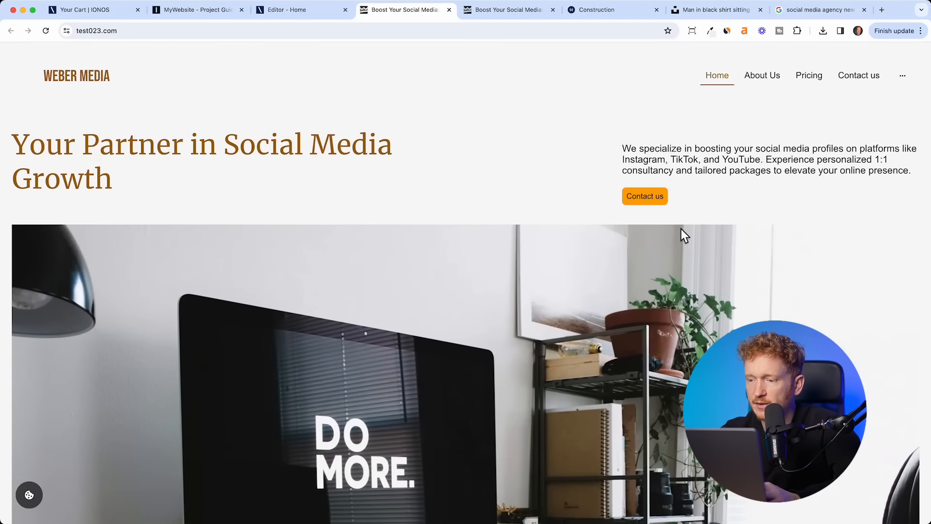
- Visit the Contact us and About Us pages, returning home via the logo each time
click(665, 207)
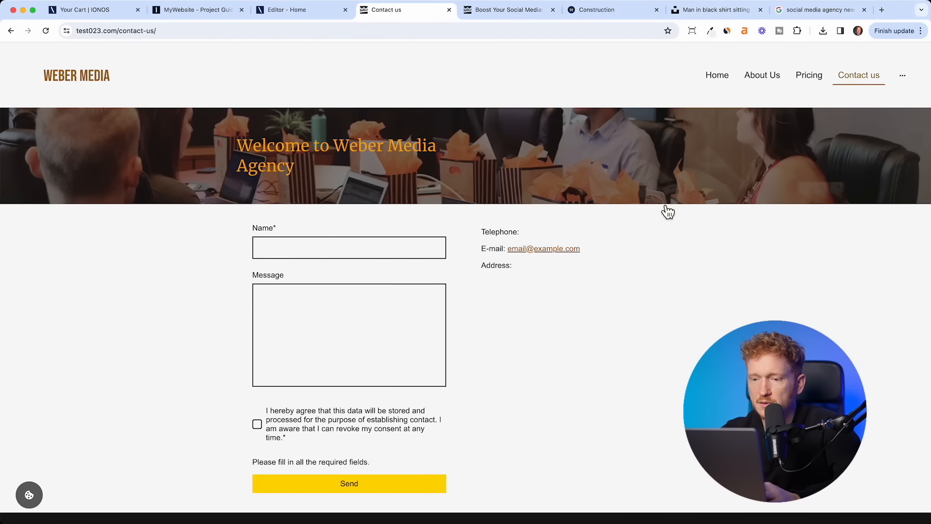
scroll(599, 286, down, 2)
scroll(599, 286, up, 2)
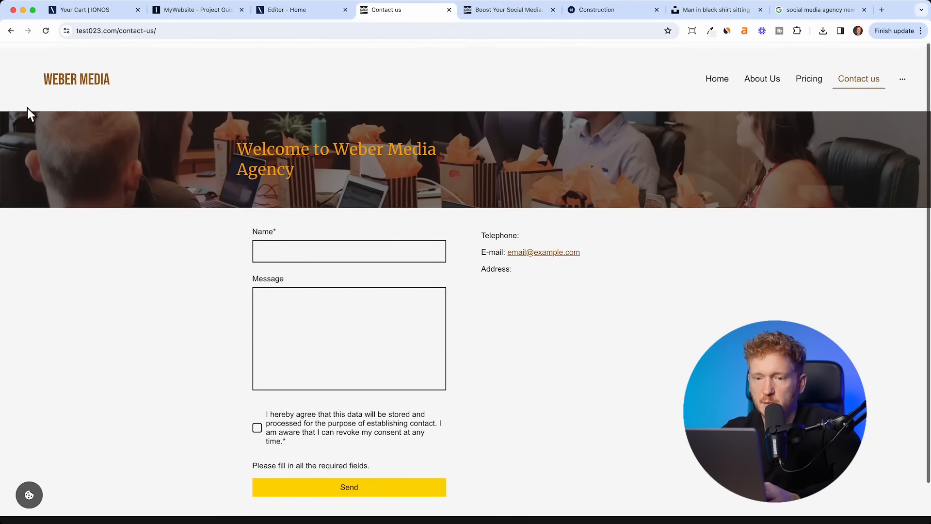
click(68, 76)
scroll(453, 361, down, 20)
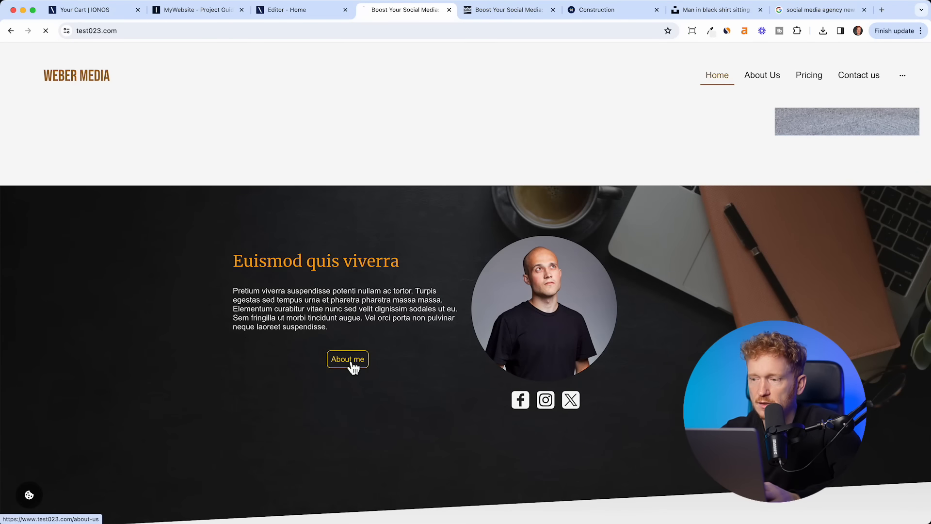
click(351, 362)
scroll(507, 365, down, 3)
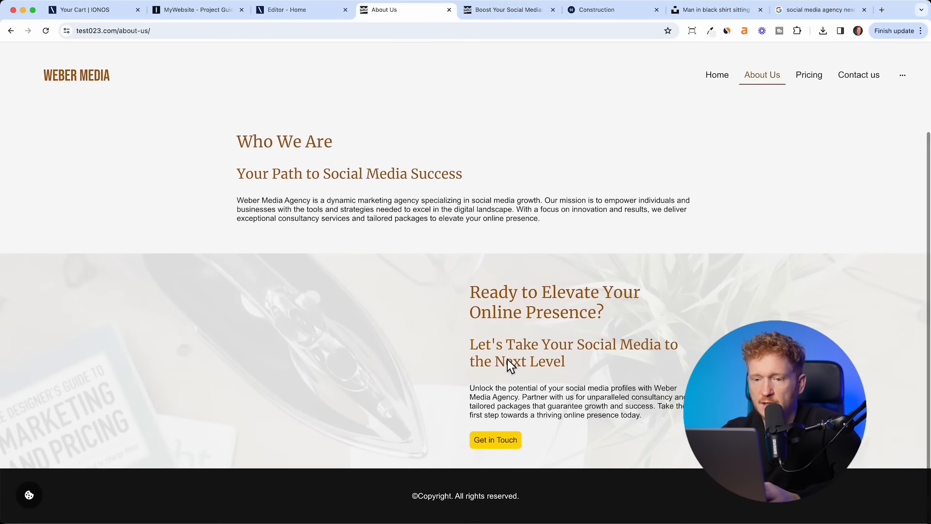
scroll(507, 359, up, 3)
click(92, 90)
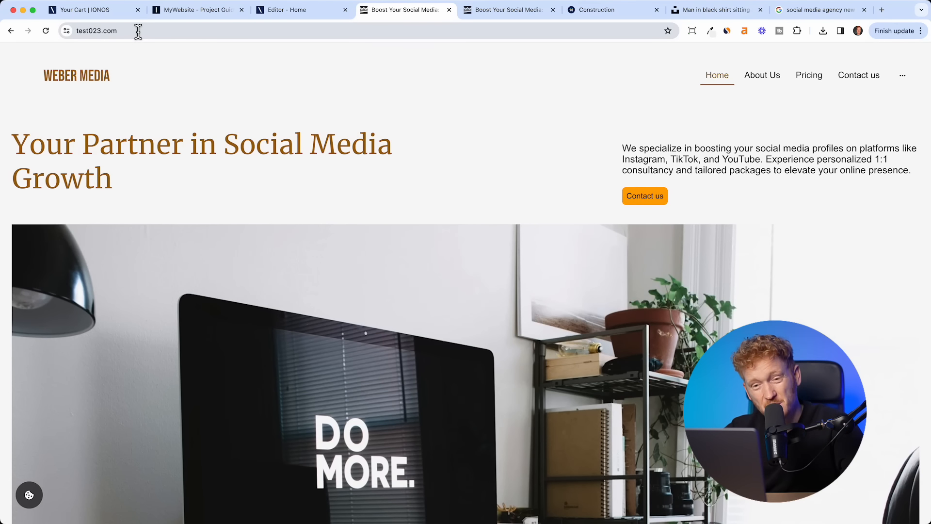
- Dismiss the Congratulations dialog and exit the editor to the IONOS product overview
click(297, 15)
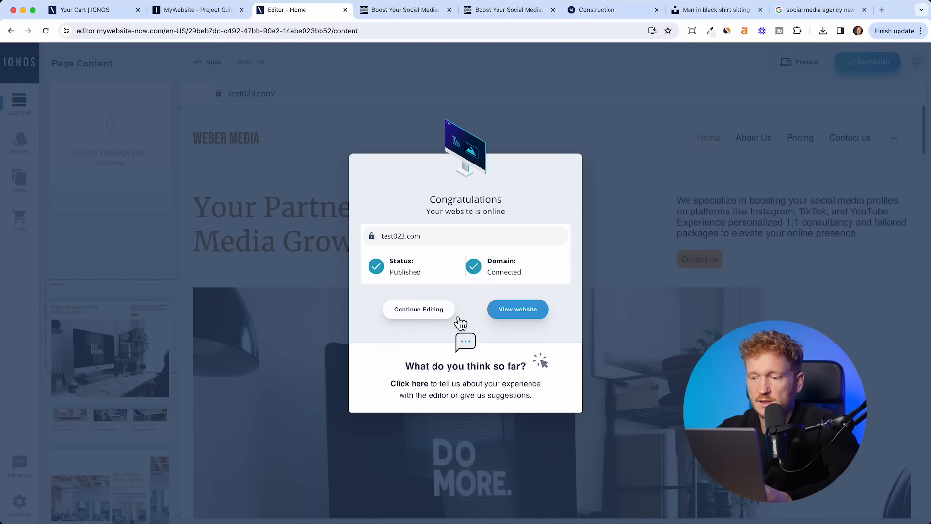
click(420, 309)
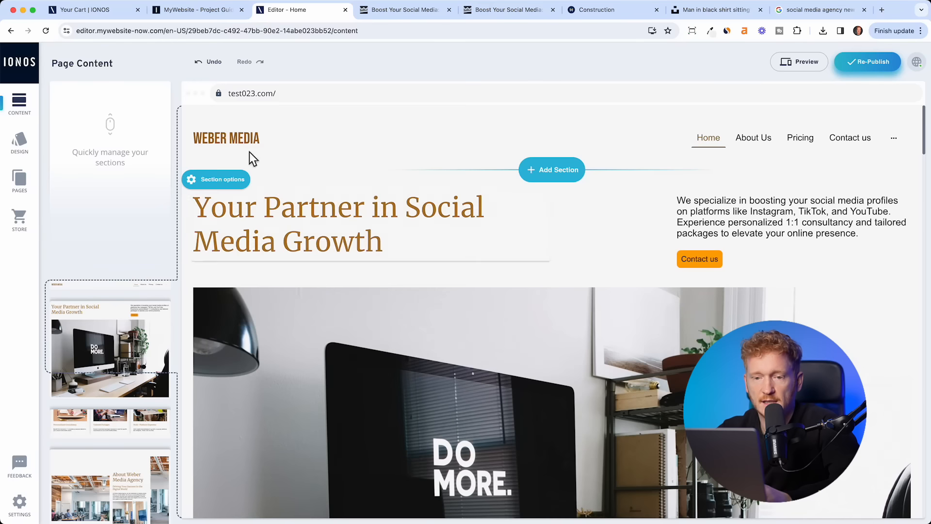
click(34, 73)
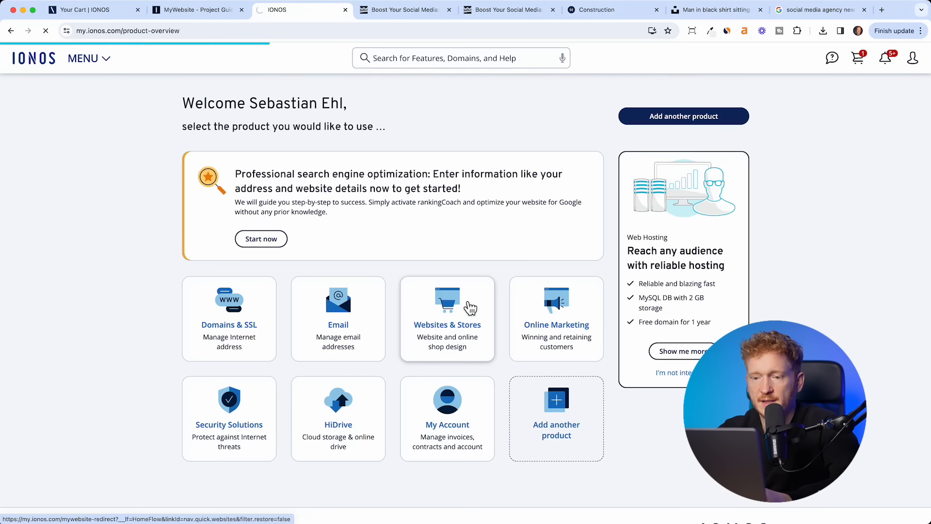
- Check test023.com's domain status on the domain selection page, then reopen Websites & Stores
click(460, 344)
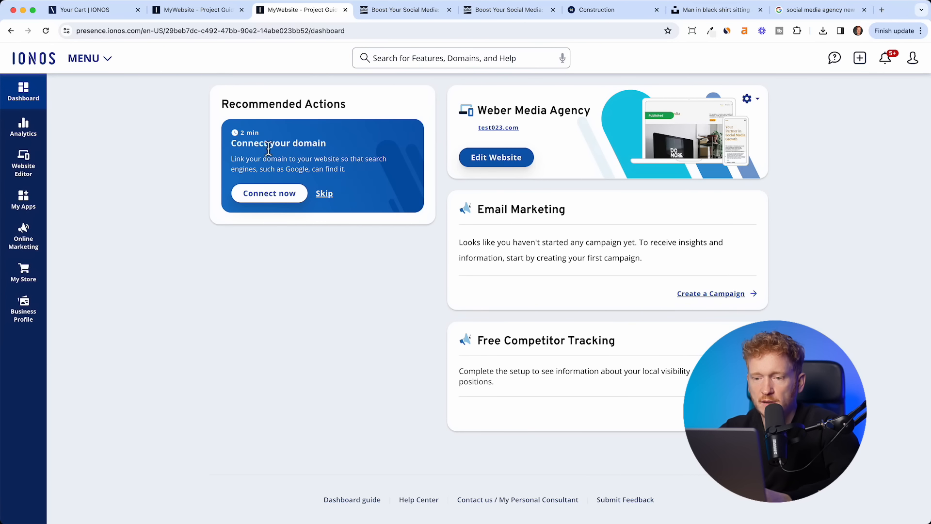
click(297, 204)
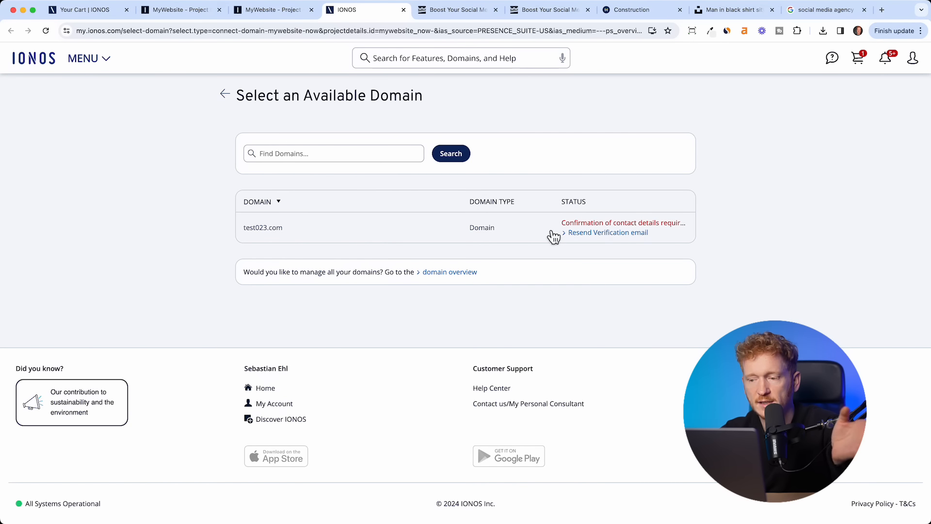
click(231, 101)
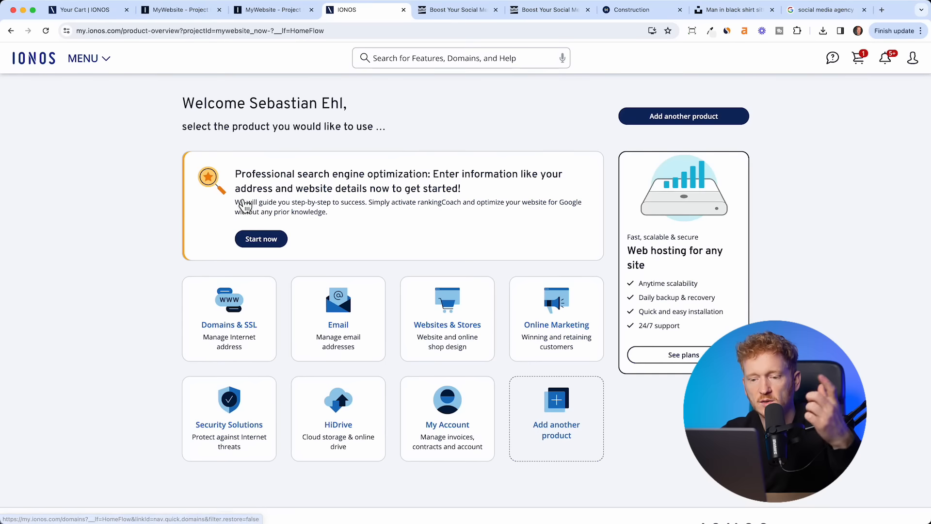
click(430, 327)
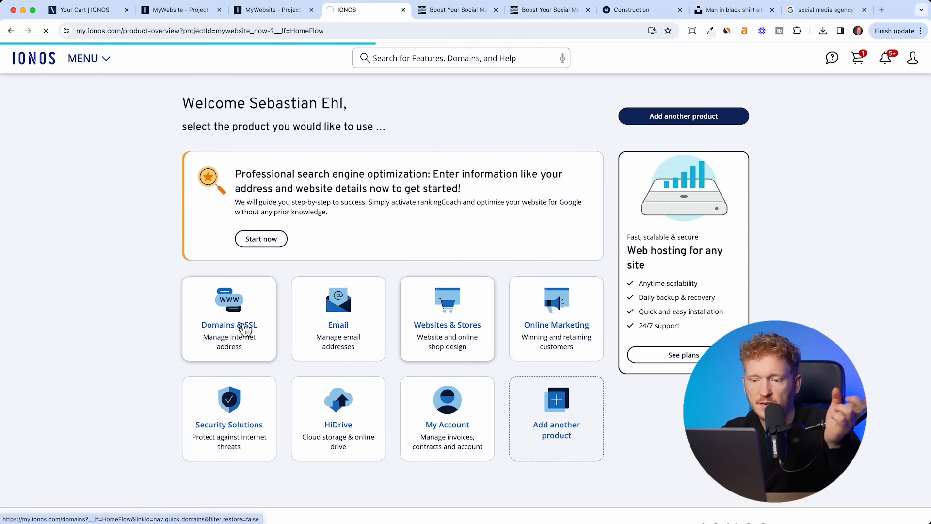